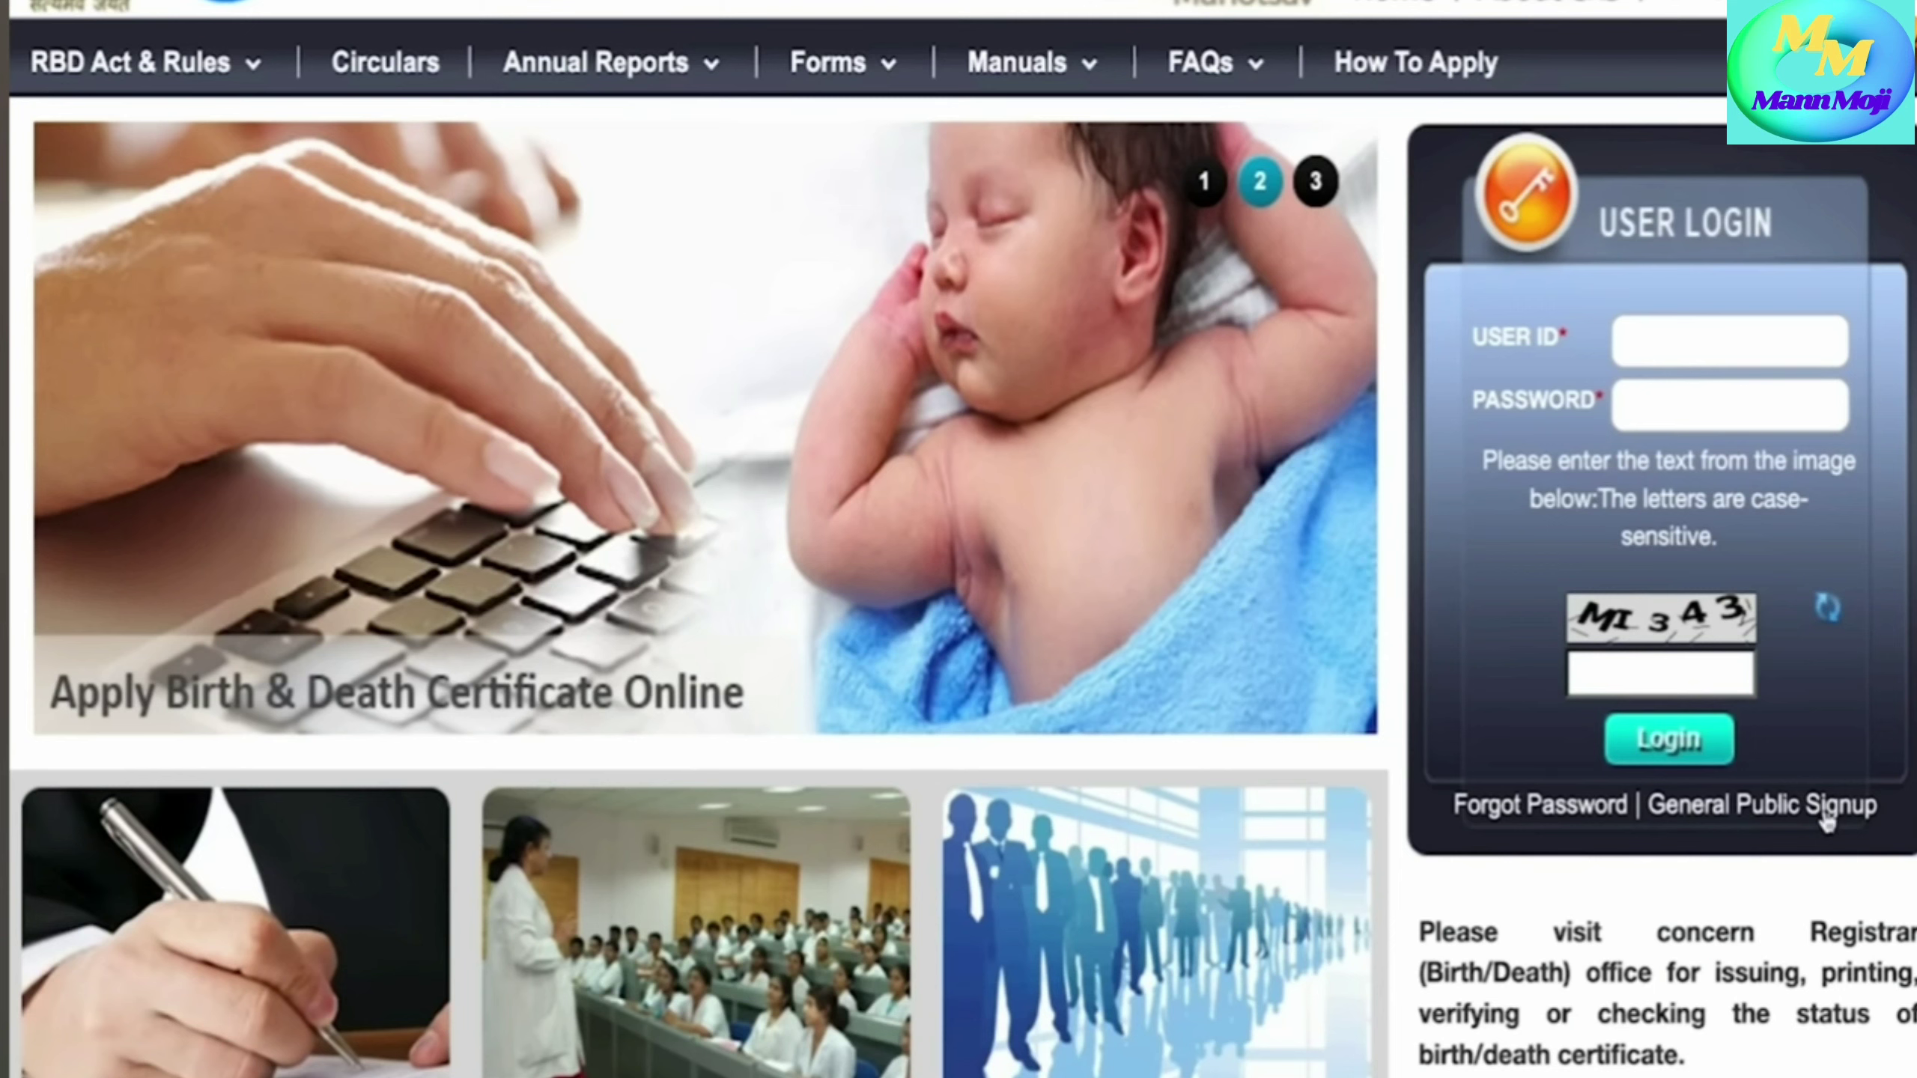
- Open the general public sign-up and enter the user name, e-mail, mobile number and event date 11-11-2023
{"action": "left_click", "coordinate": [1826, 807]}
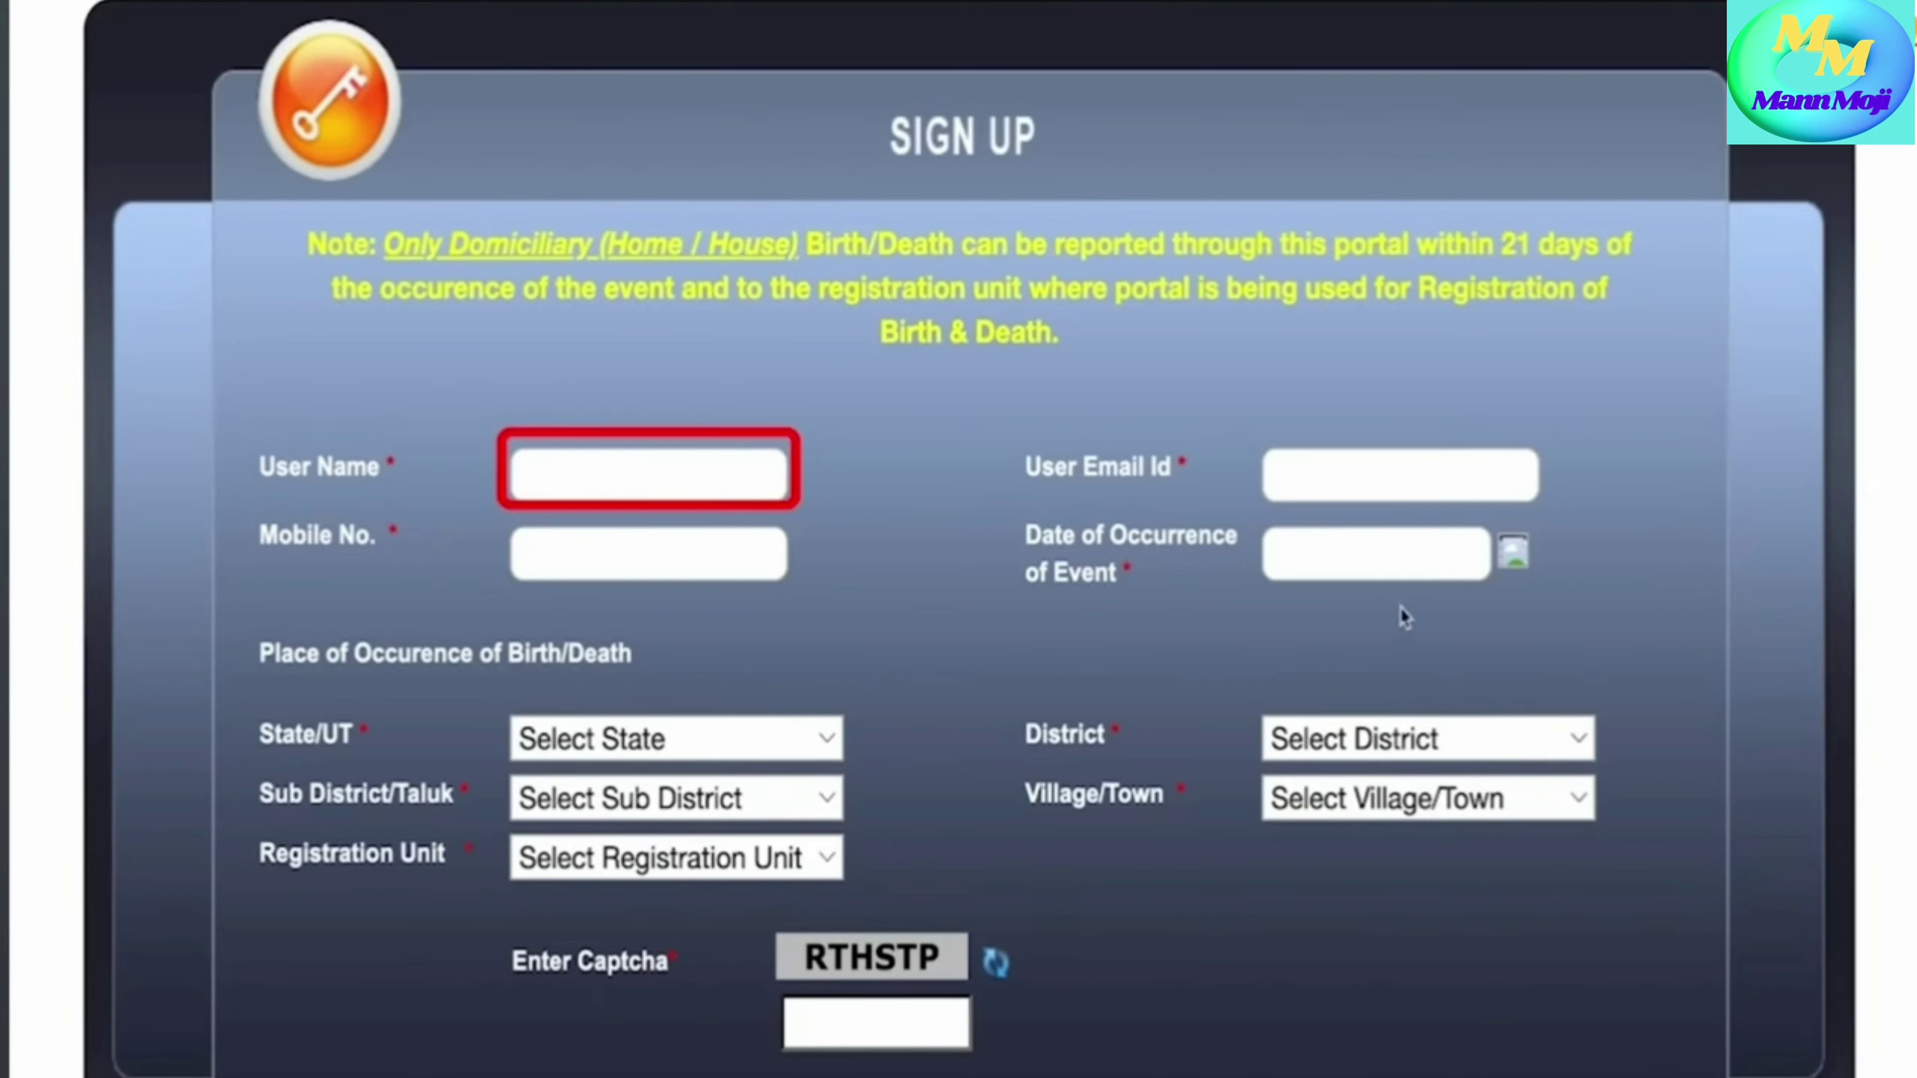
{"action": "type", "text": "EXAMPLE "}
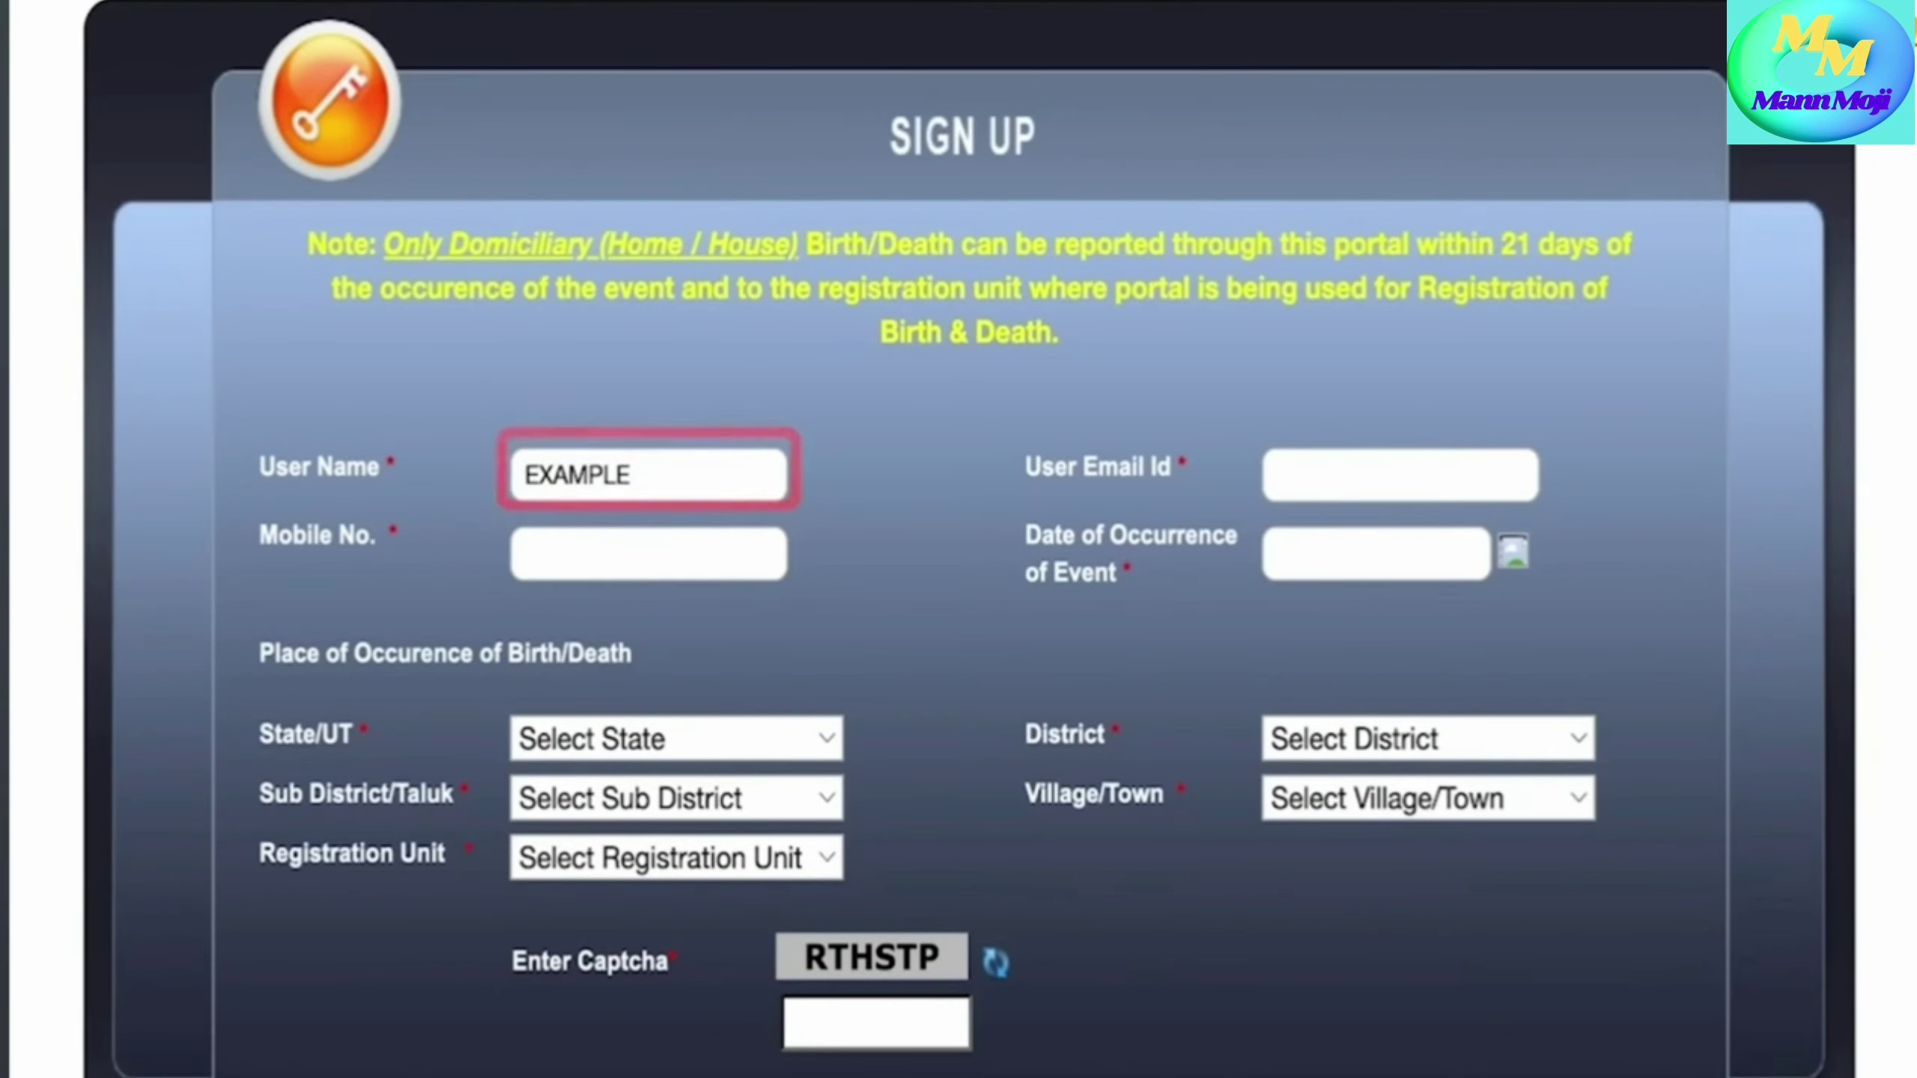
{"action": "type", "text": "NAME"}
{"action": "left_click", "coordinate": [1283, 475]}
{"action": "type", "text": "example@gmail.com"}
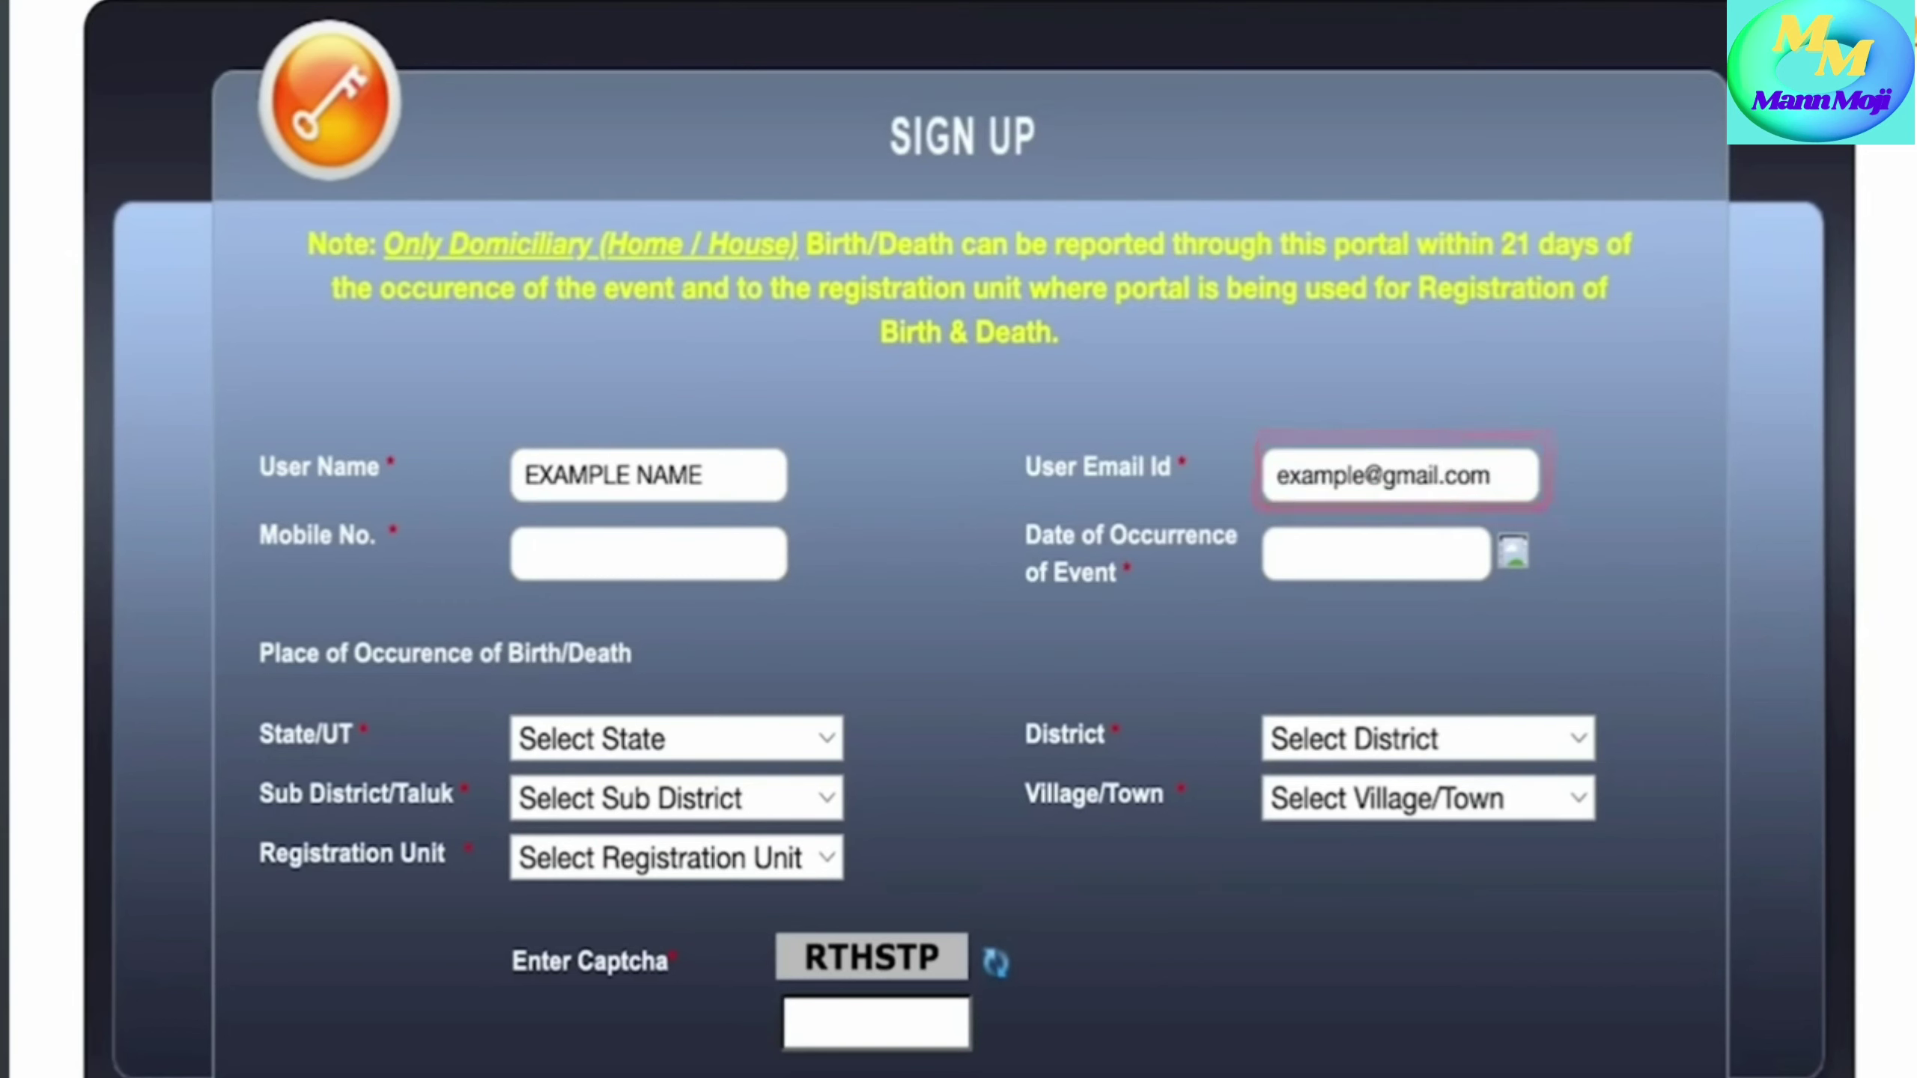
{"action": "key", "text": "Tab"}
{"action": "type", "text": "2222222222"}
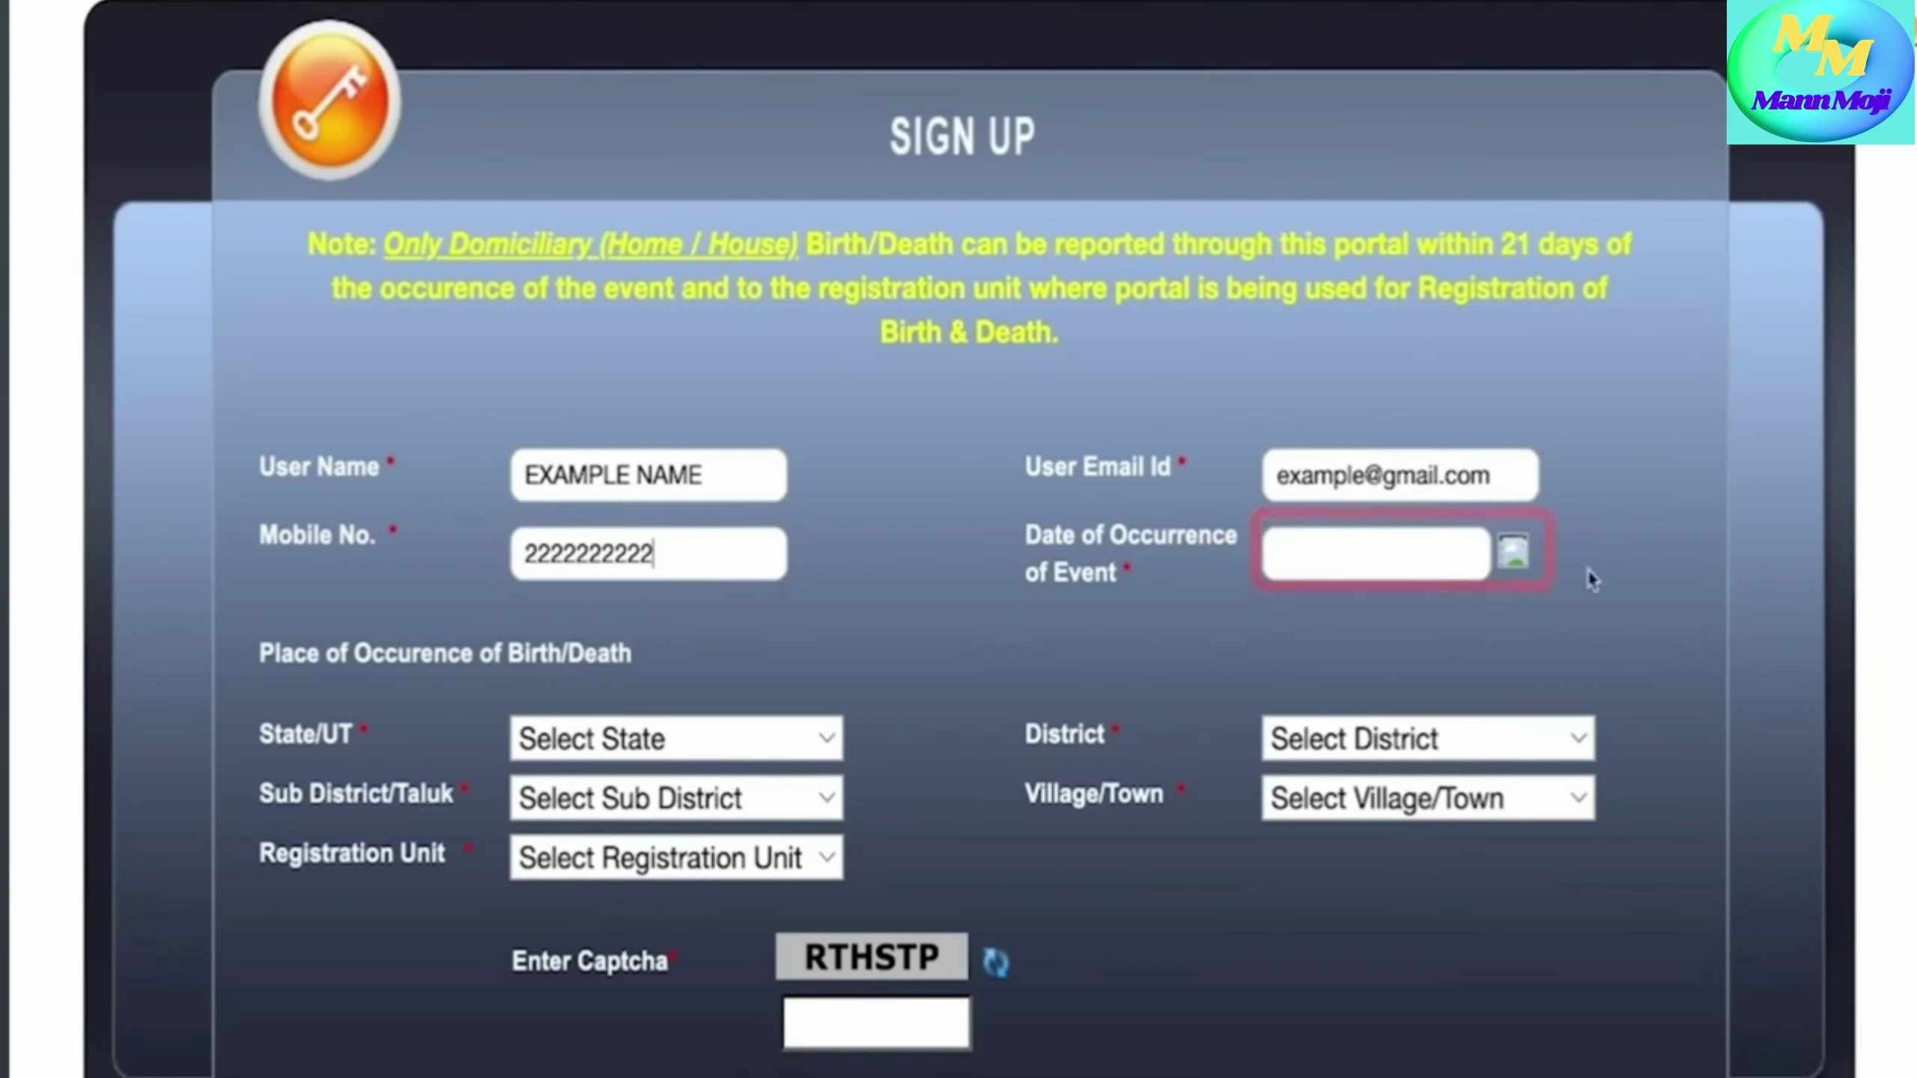
{"action": "left_click", "coordinate": [1513, 563]}
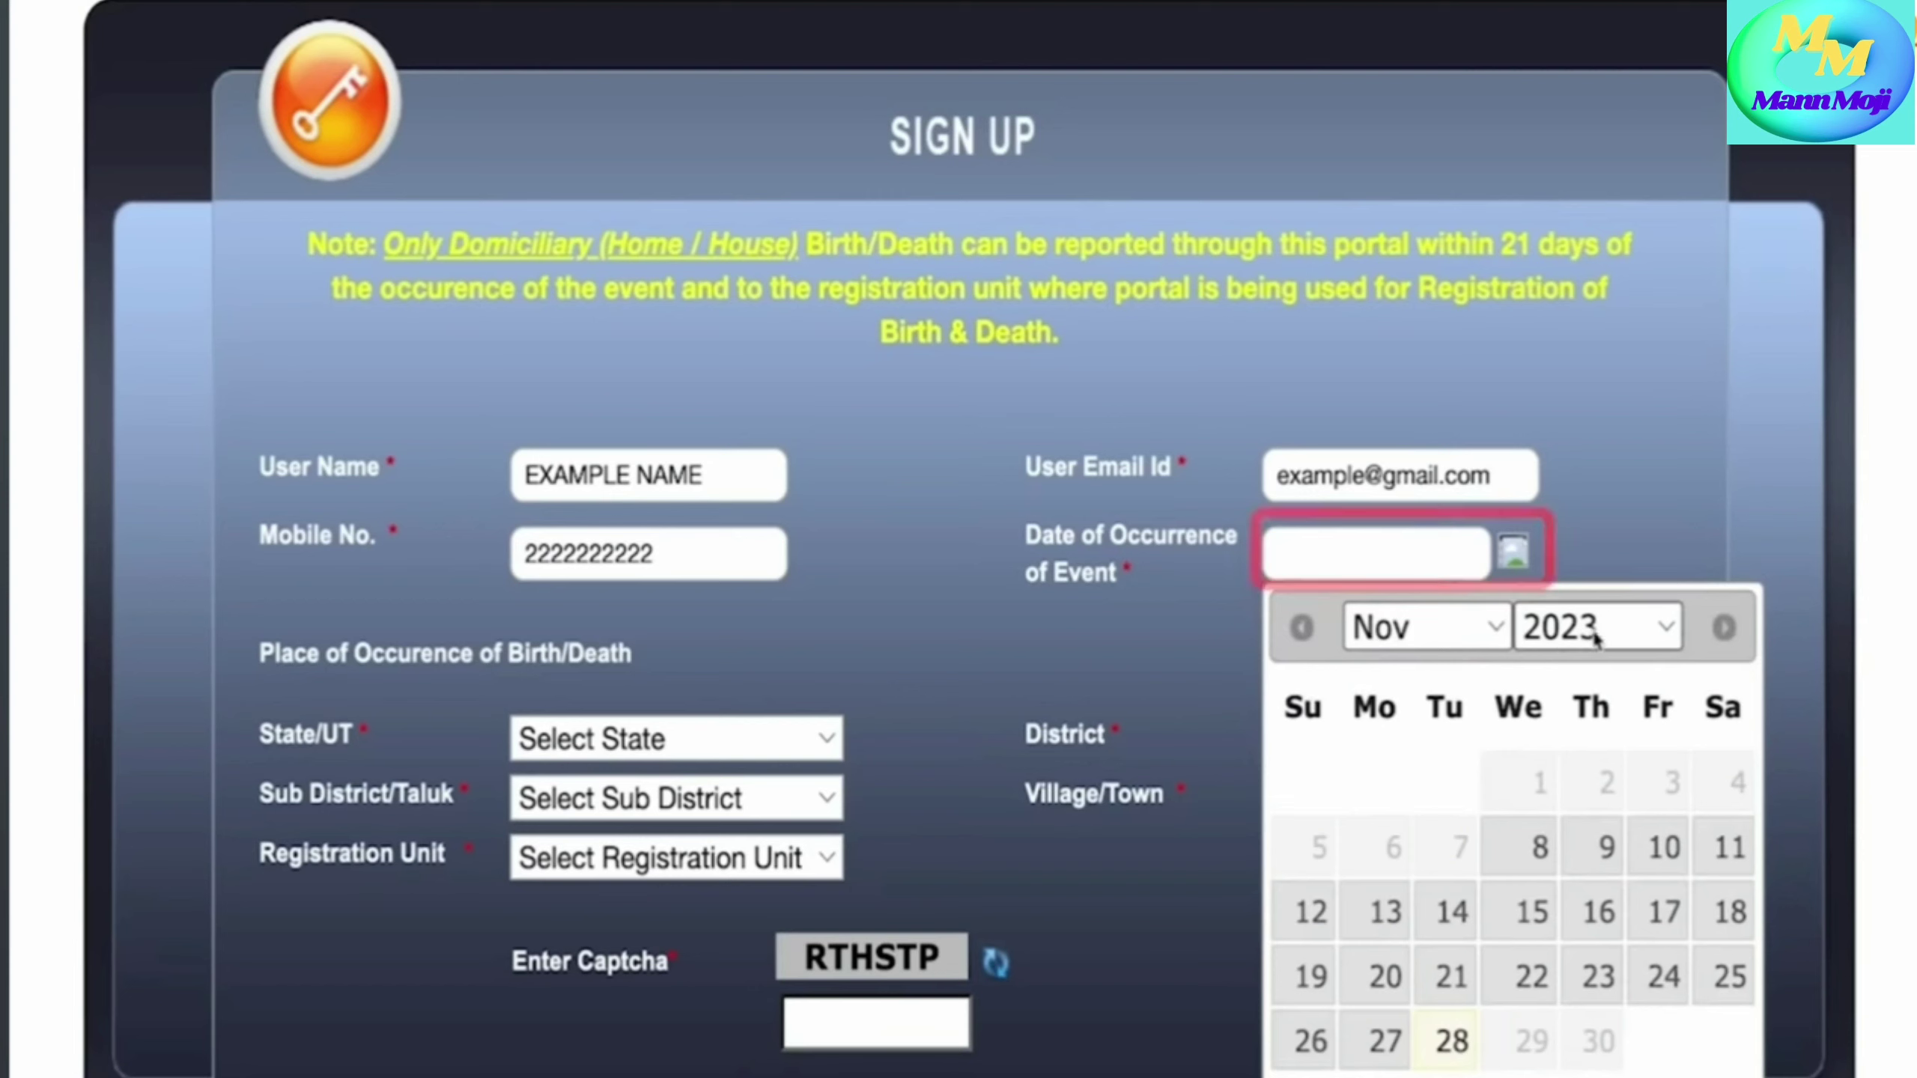
{"action": "left_click", "coordinate": [1728, 847]}
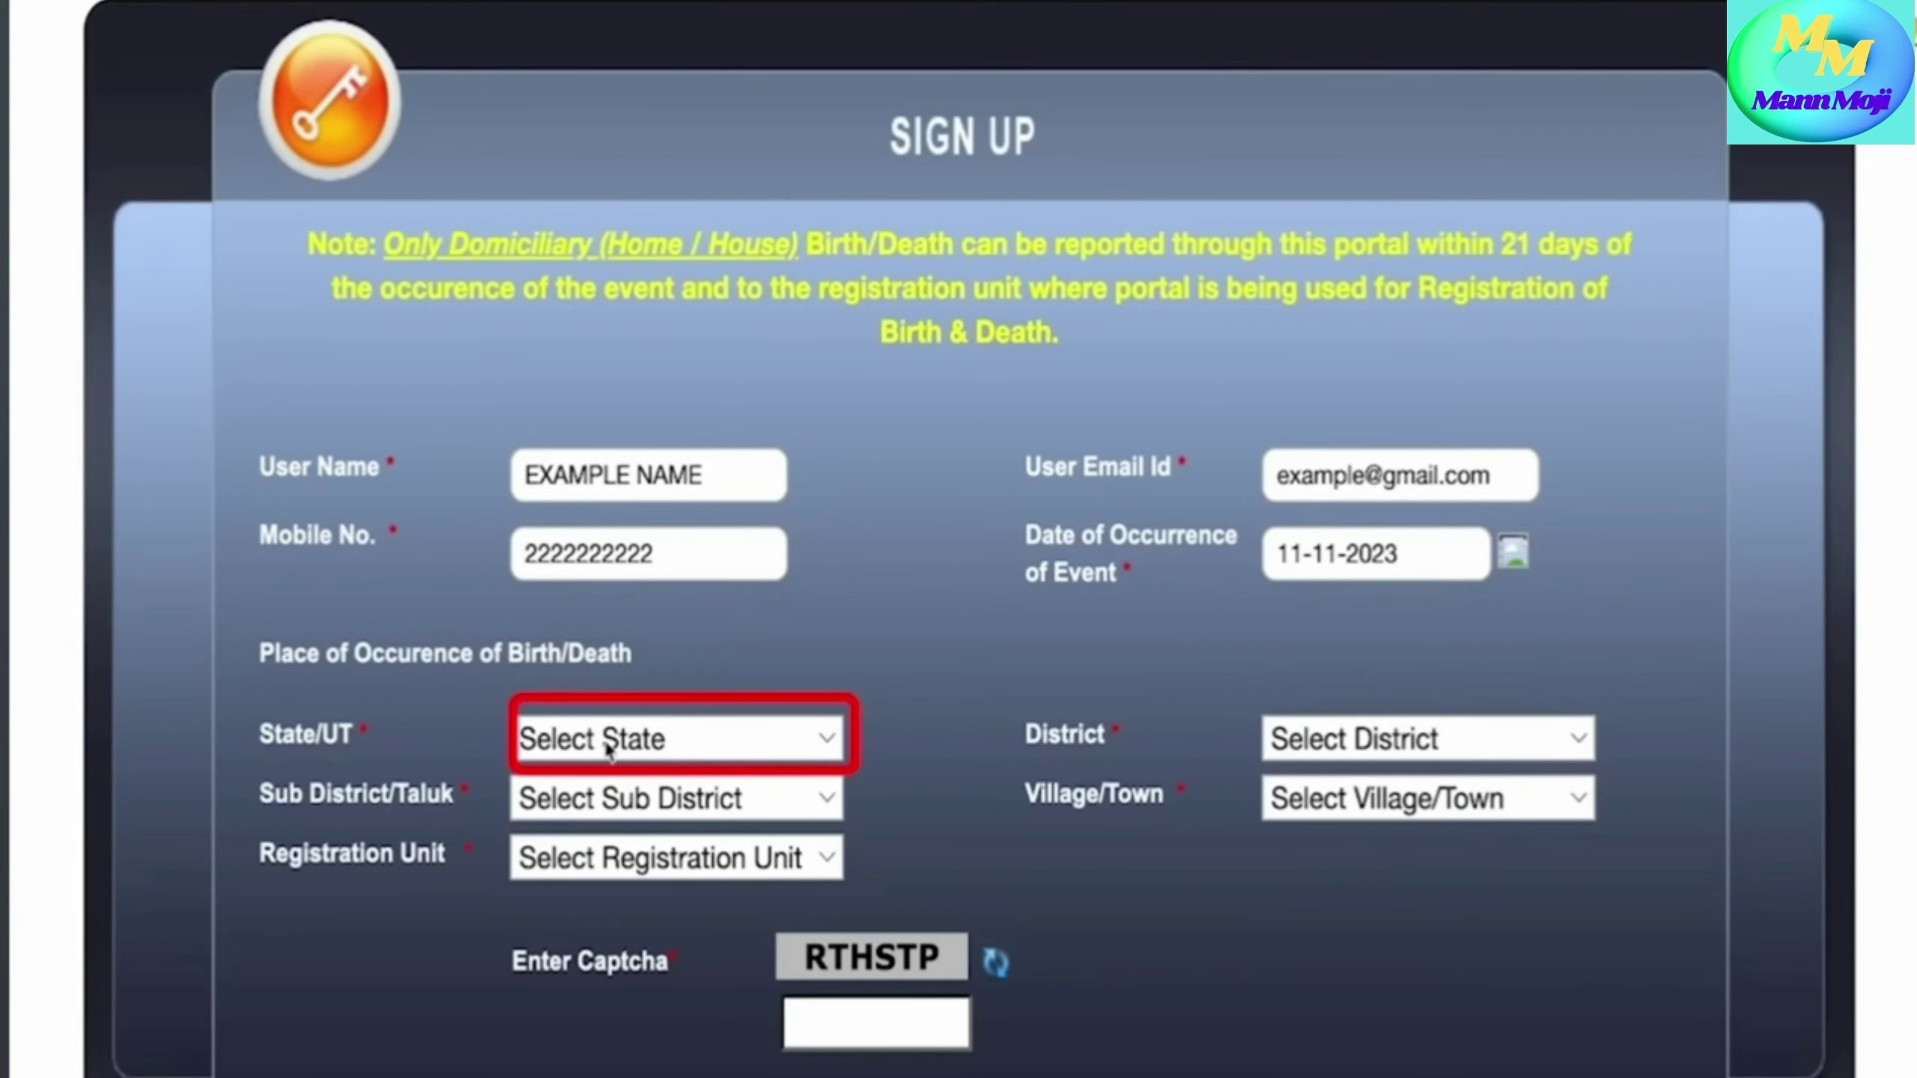
- Choose Uttar Pradesh and Sitapur, then pick the sub-district, village/town and registration unit
{"action": "left_click", "coordinate": [774, 736]}
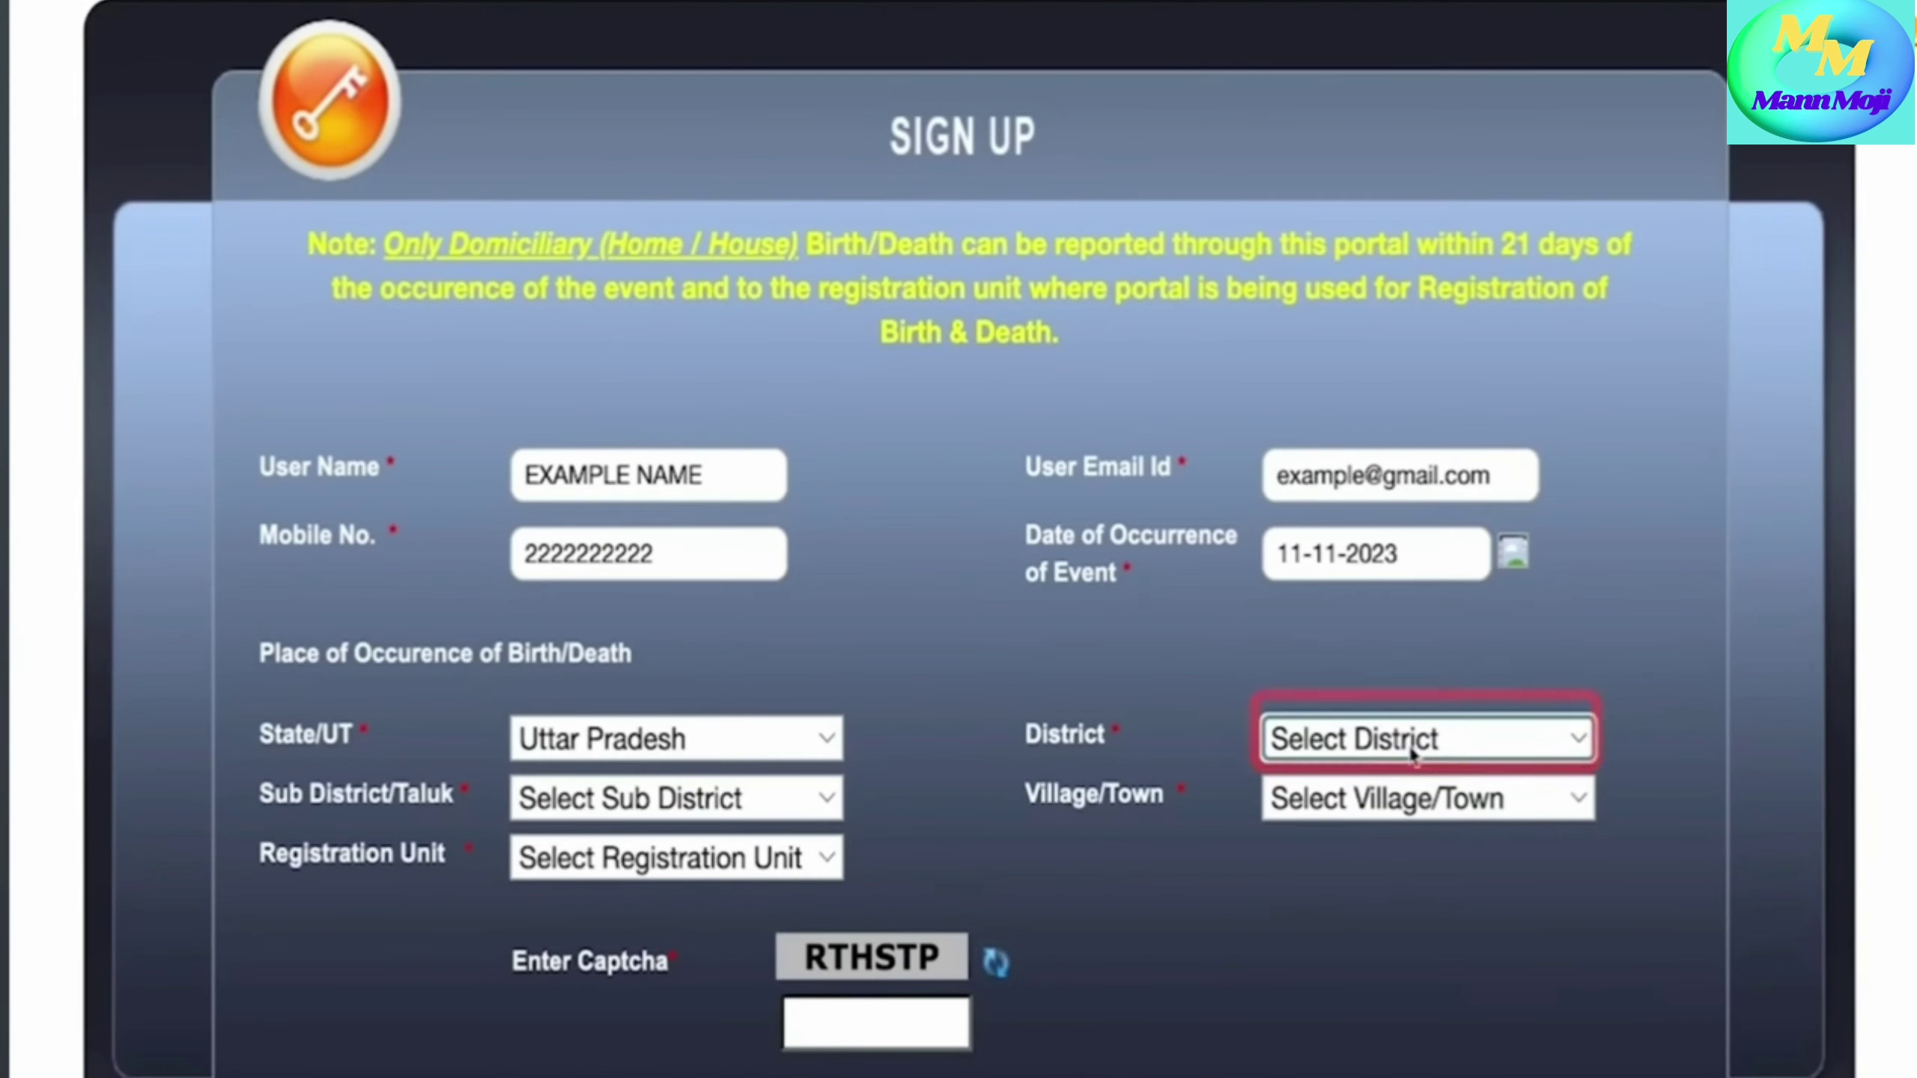
{"action": "left_click", "coordinate": [1432, 744]}
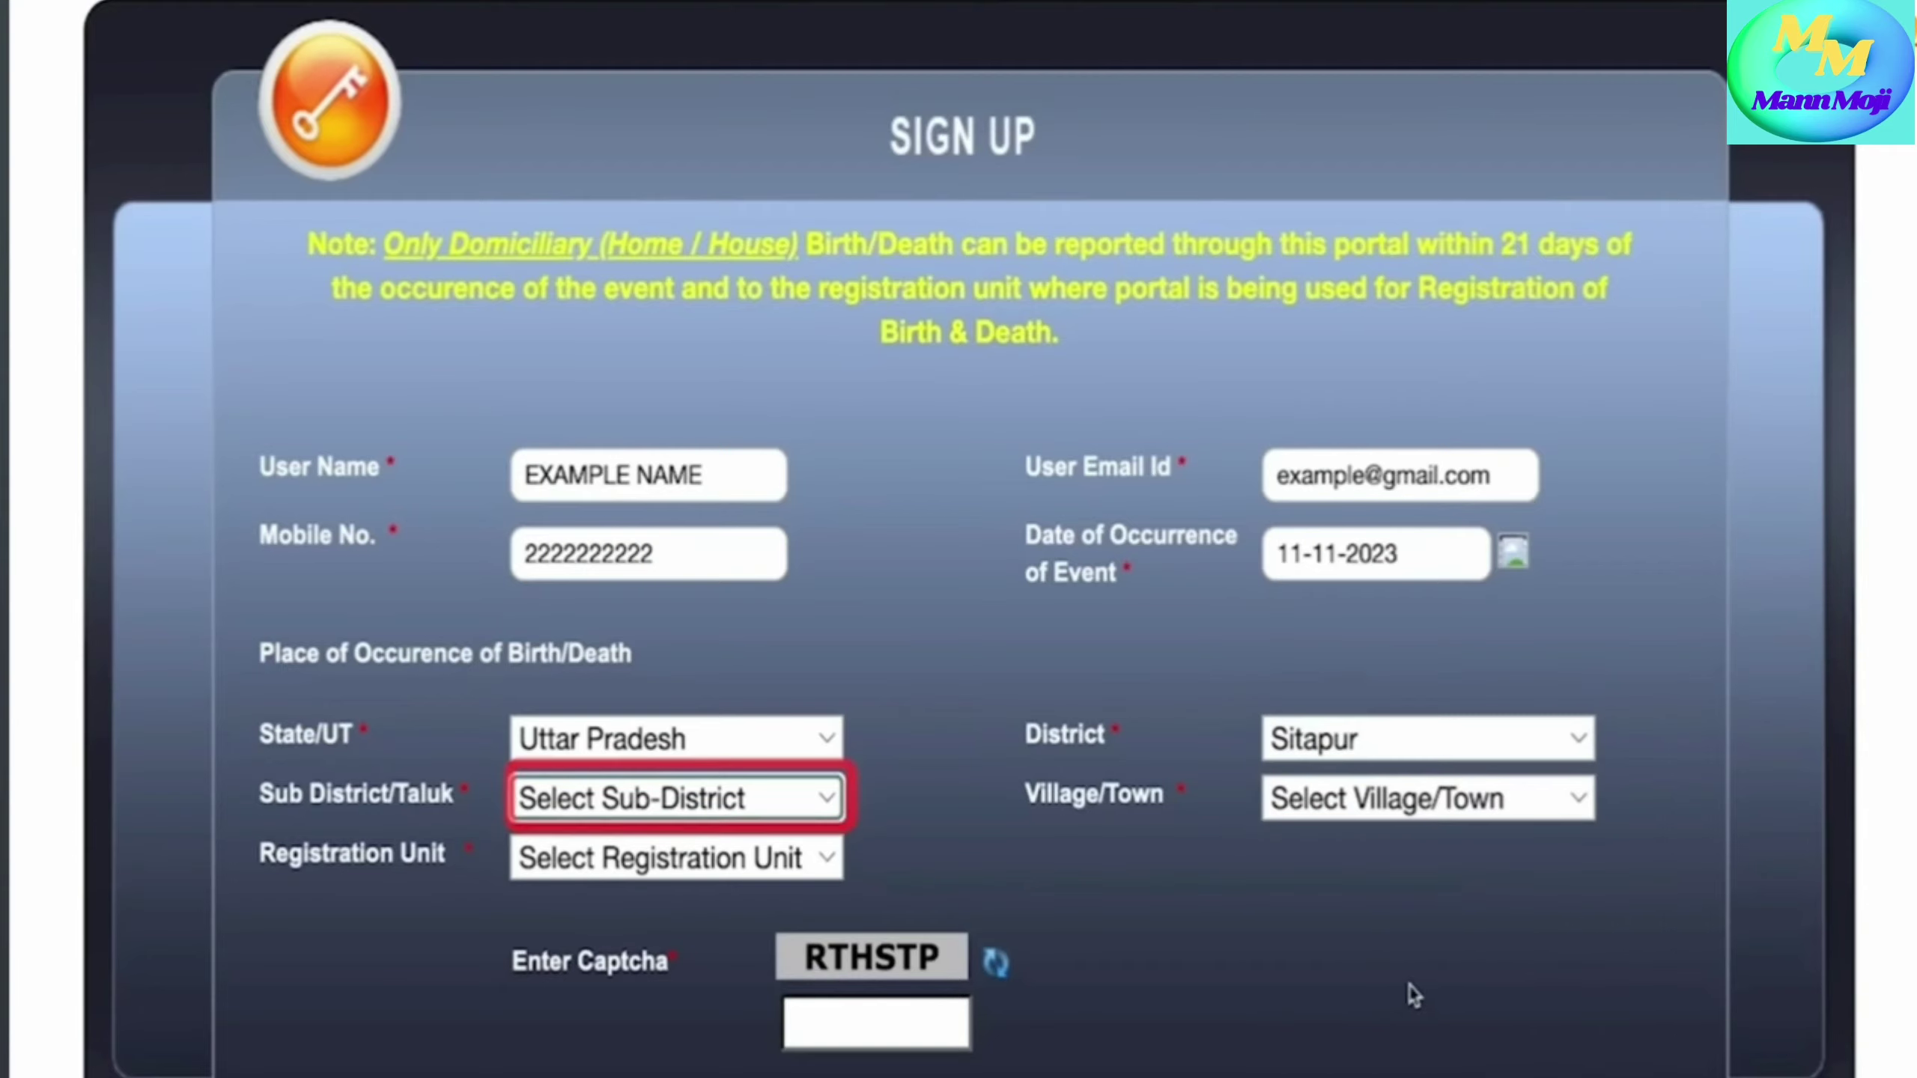
{"action": "left_click", "coordinate": [758, 789]}
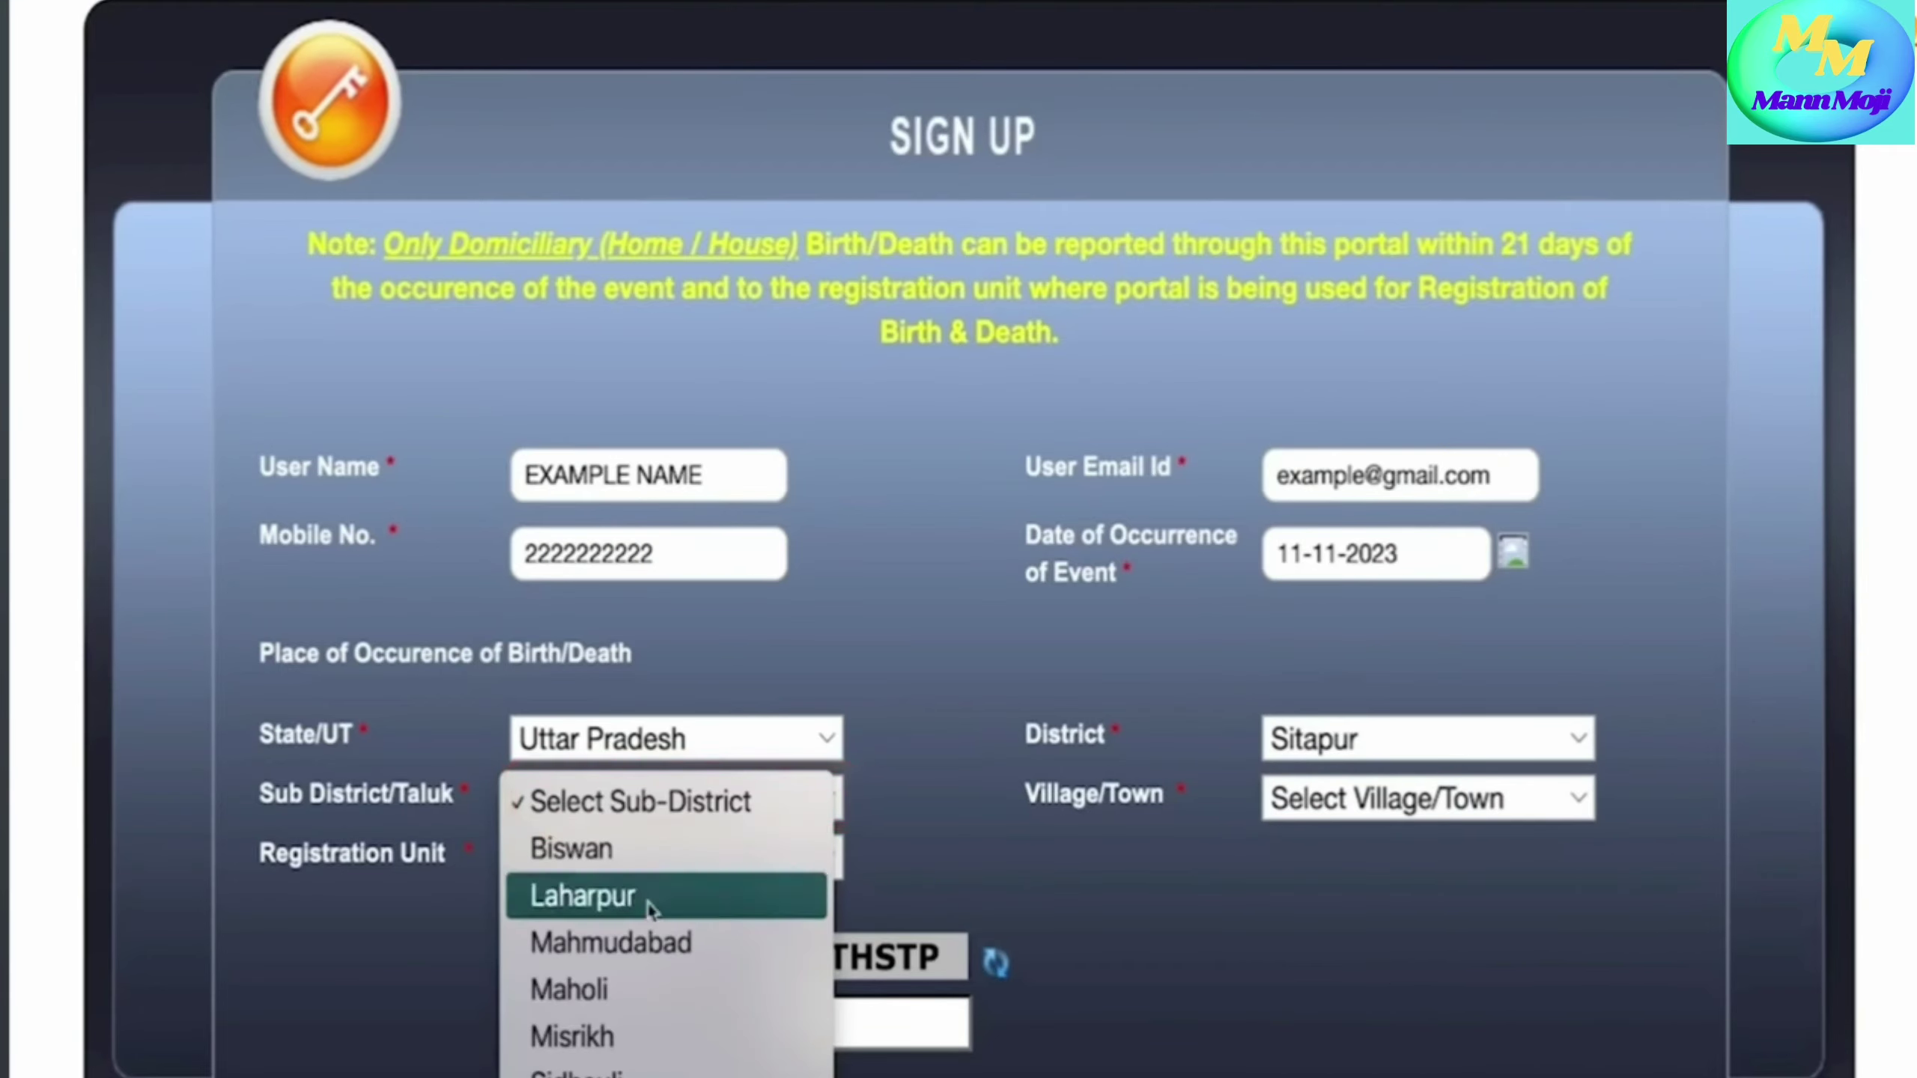
{"action": "left_click", "coordinate": [679, 1065]}
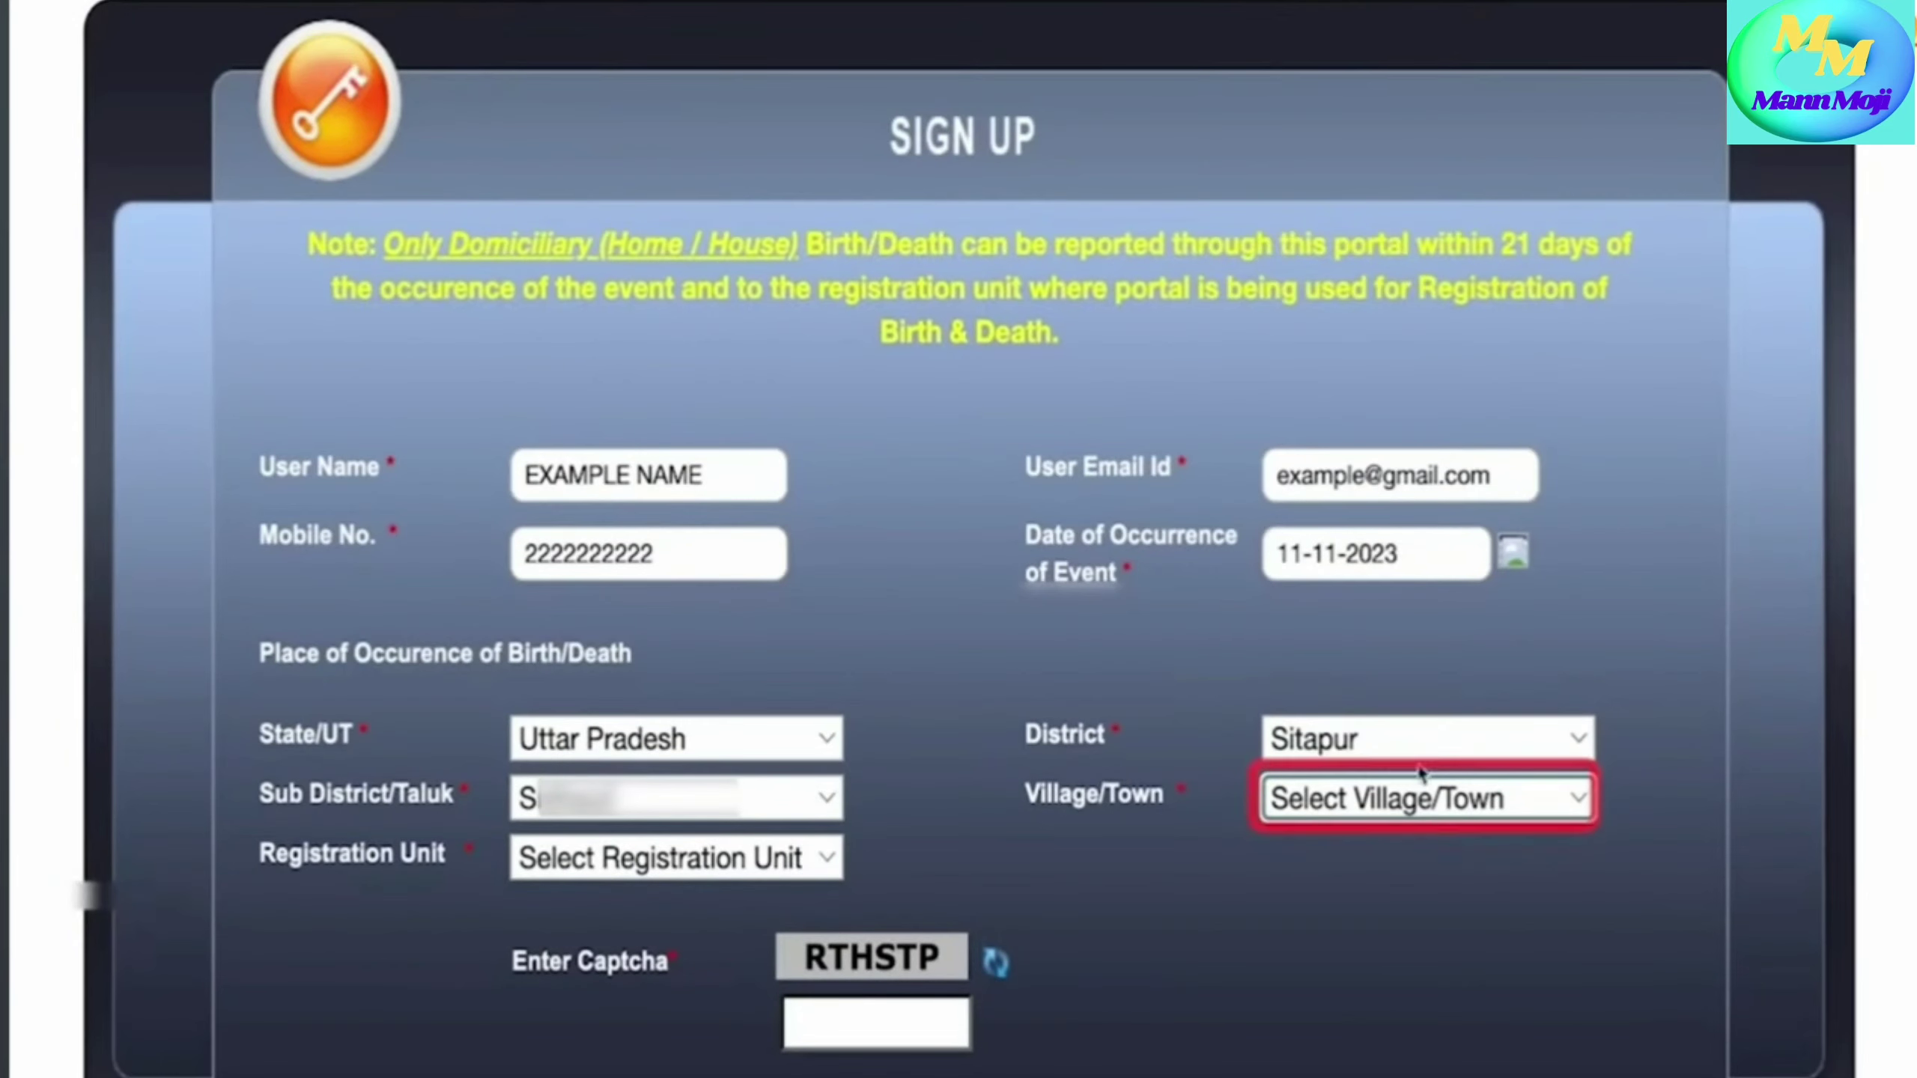
{"action": "left_click", "coordinate": [1300, 815]}
{"action": "scroll", "coordinate": [1388, 1043], "scroll_direction": "down", "scroll_amount": 20}
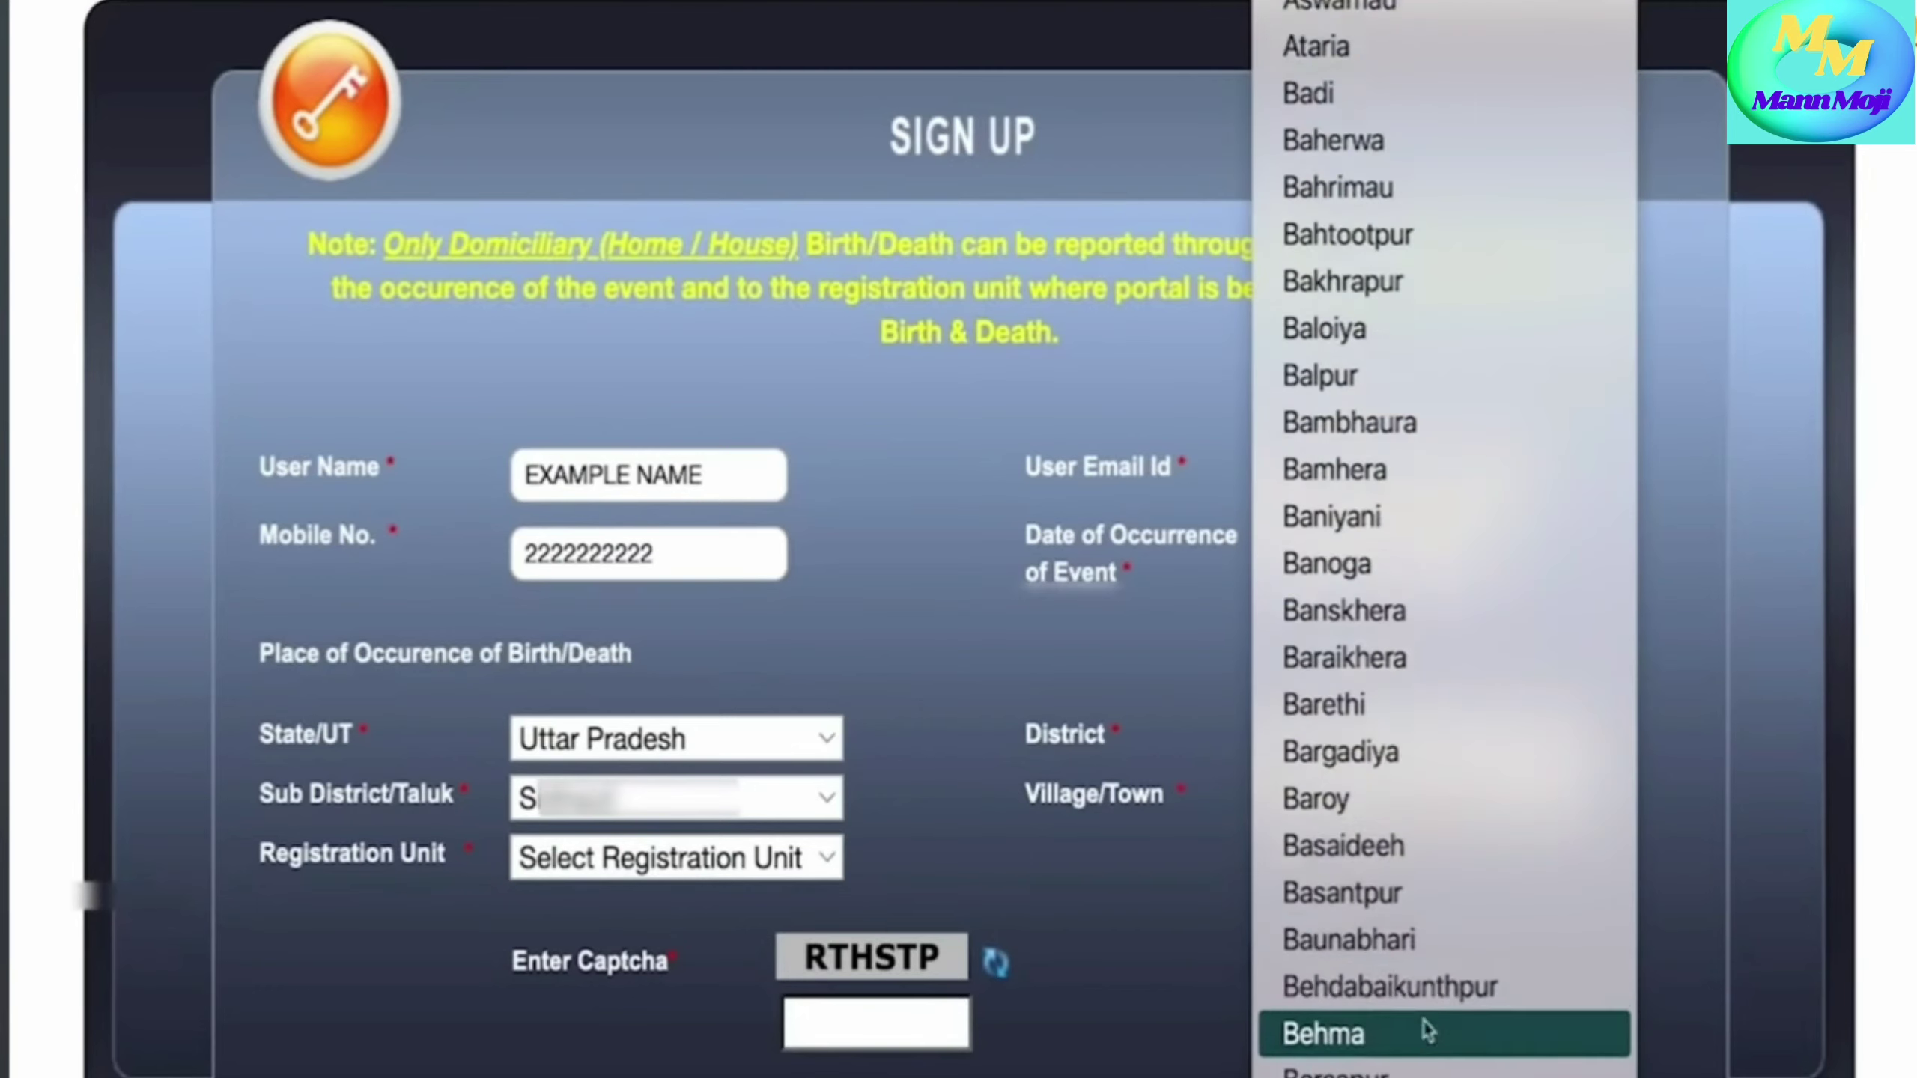
{"action": "left_click", "coordinate": [1410, 996]}
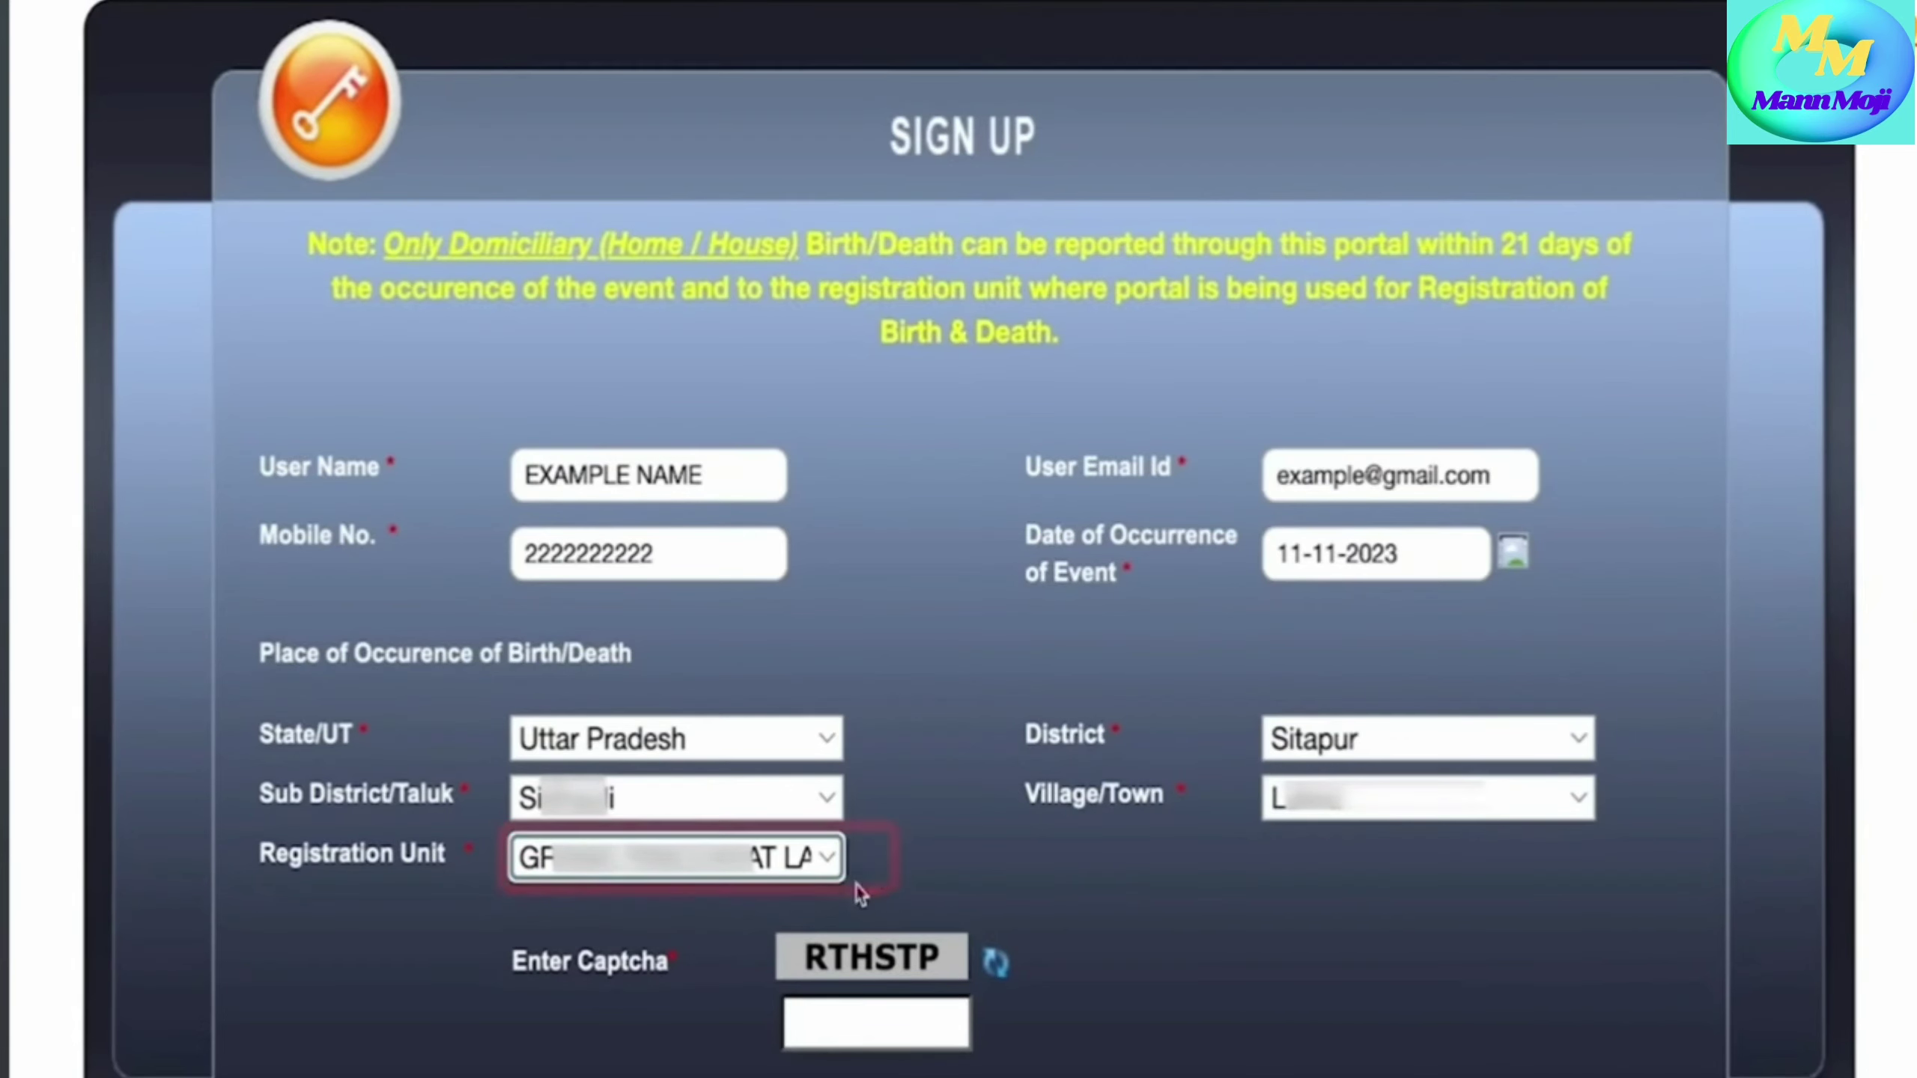
{"action": "left_click", "coordinate": [820, 861]}
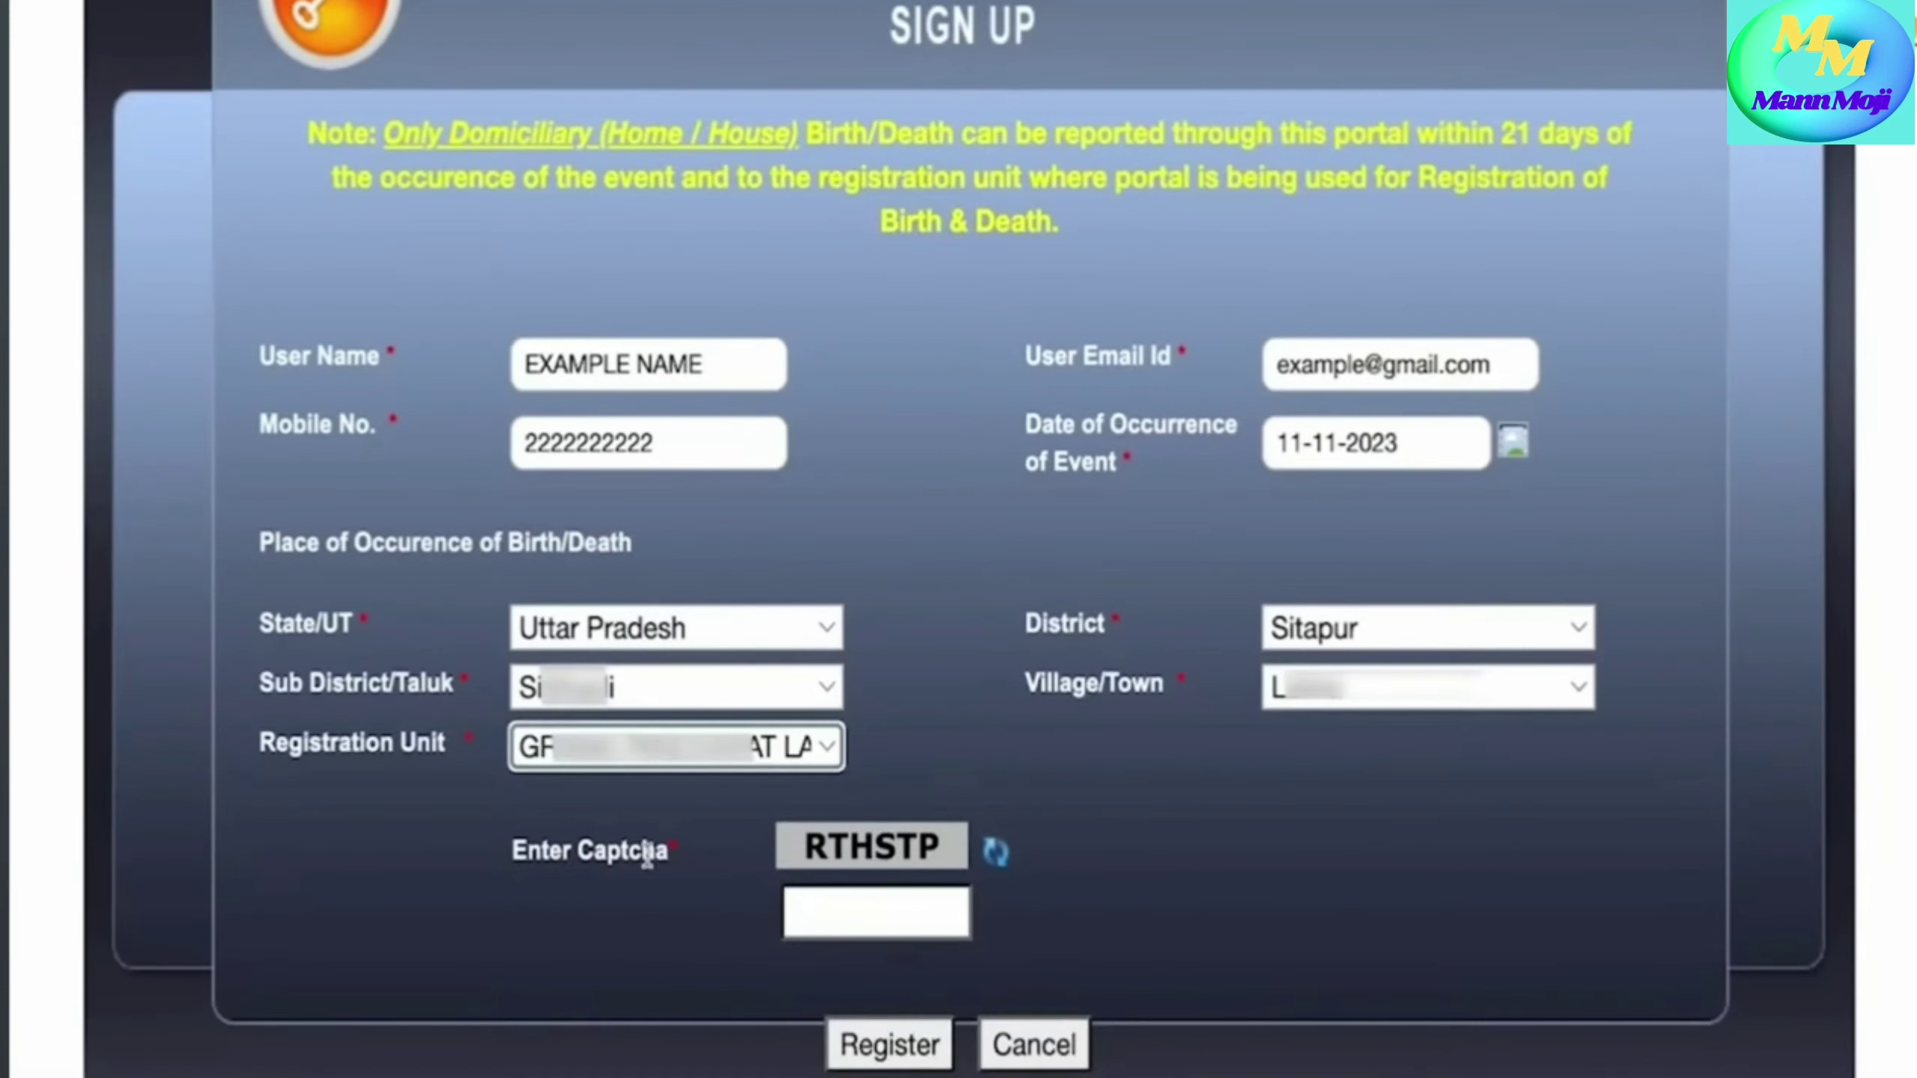
- Enter the captcha text and submit the sign-up registration
{"action": "left_click", "coordinate": [879, 918]}
{"action": "type", "text": "RTS"}
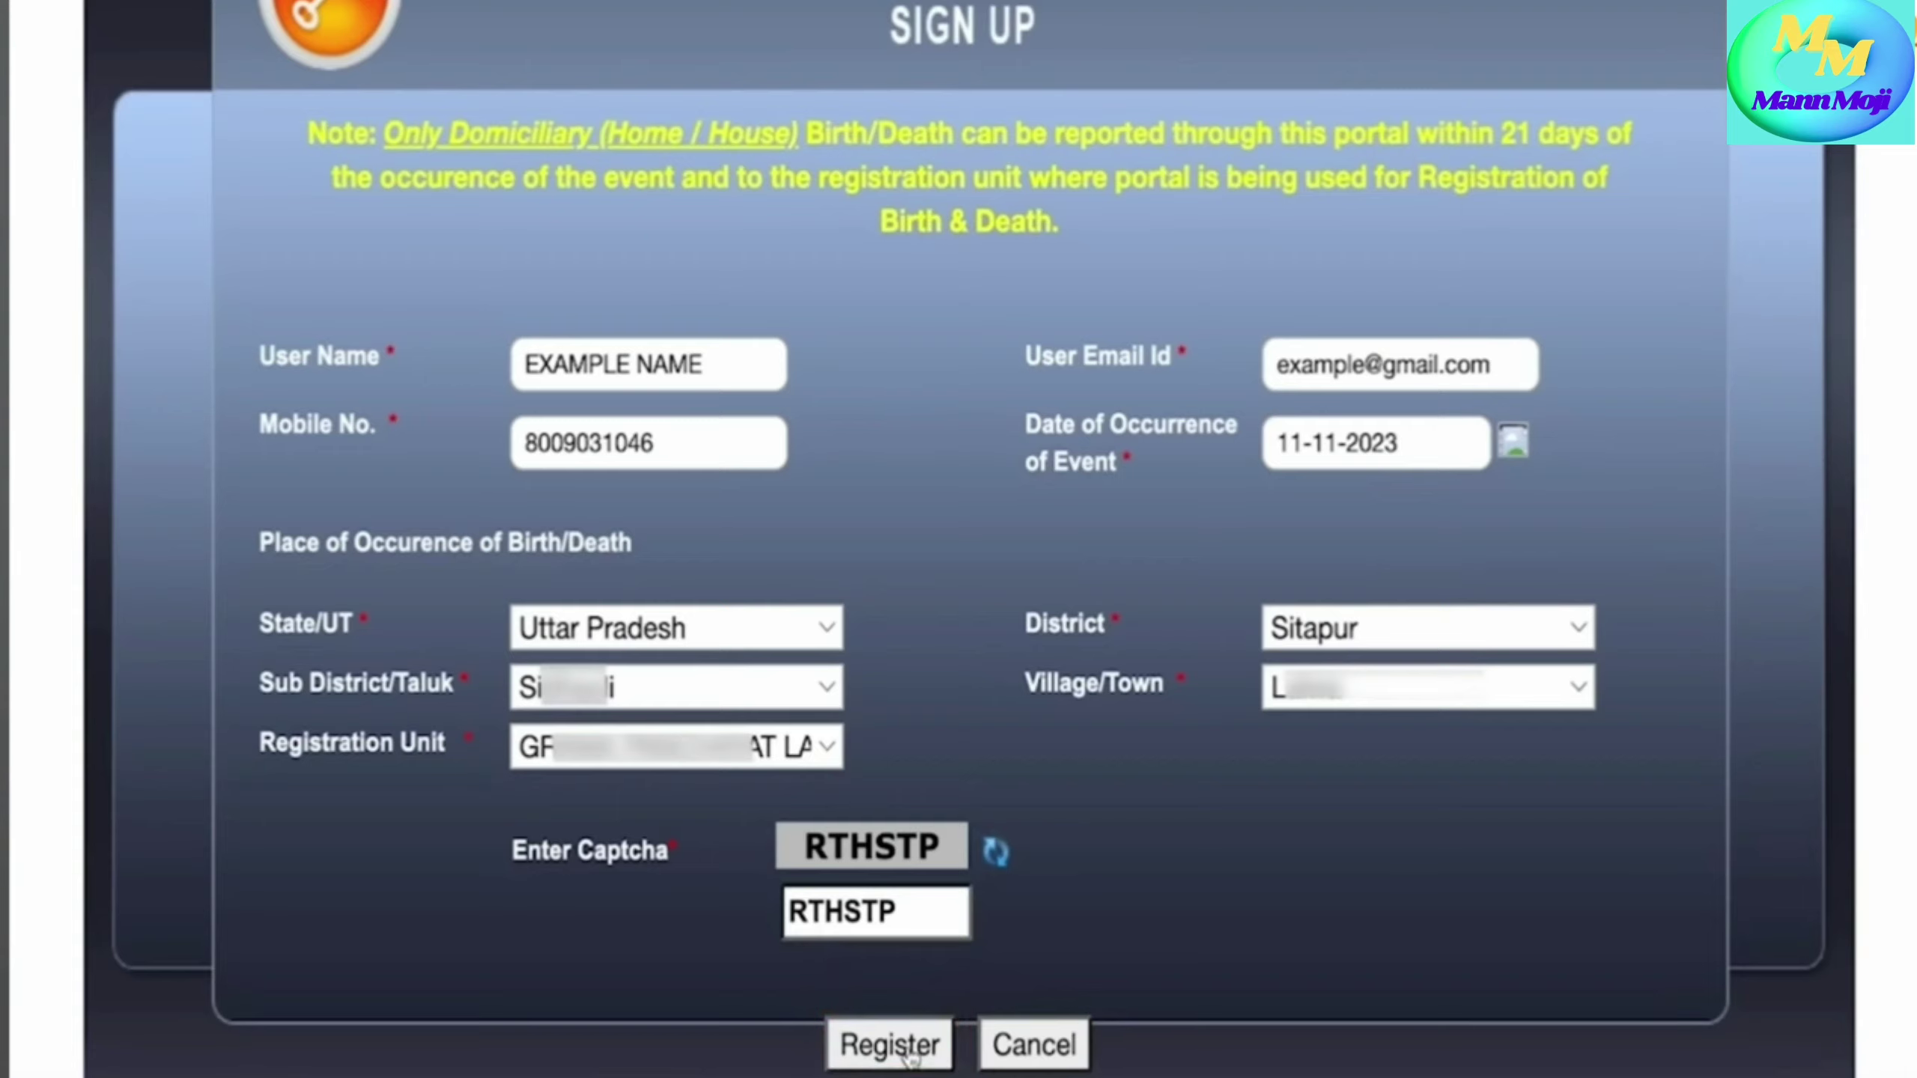
{"action": "left_click", "coordinate": [891, 1045]}
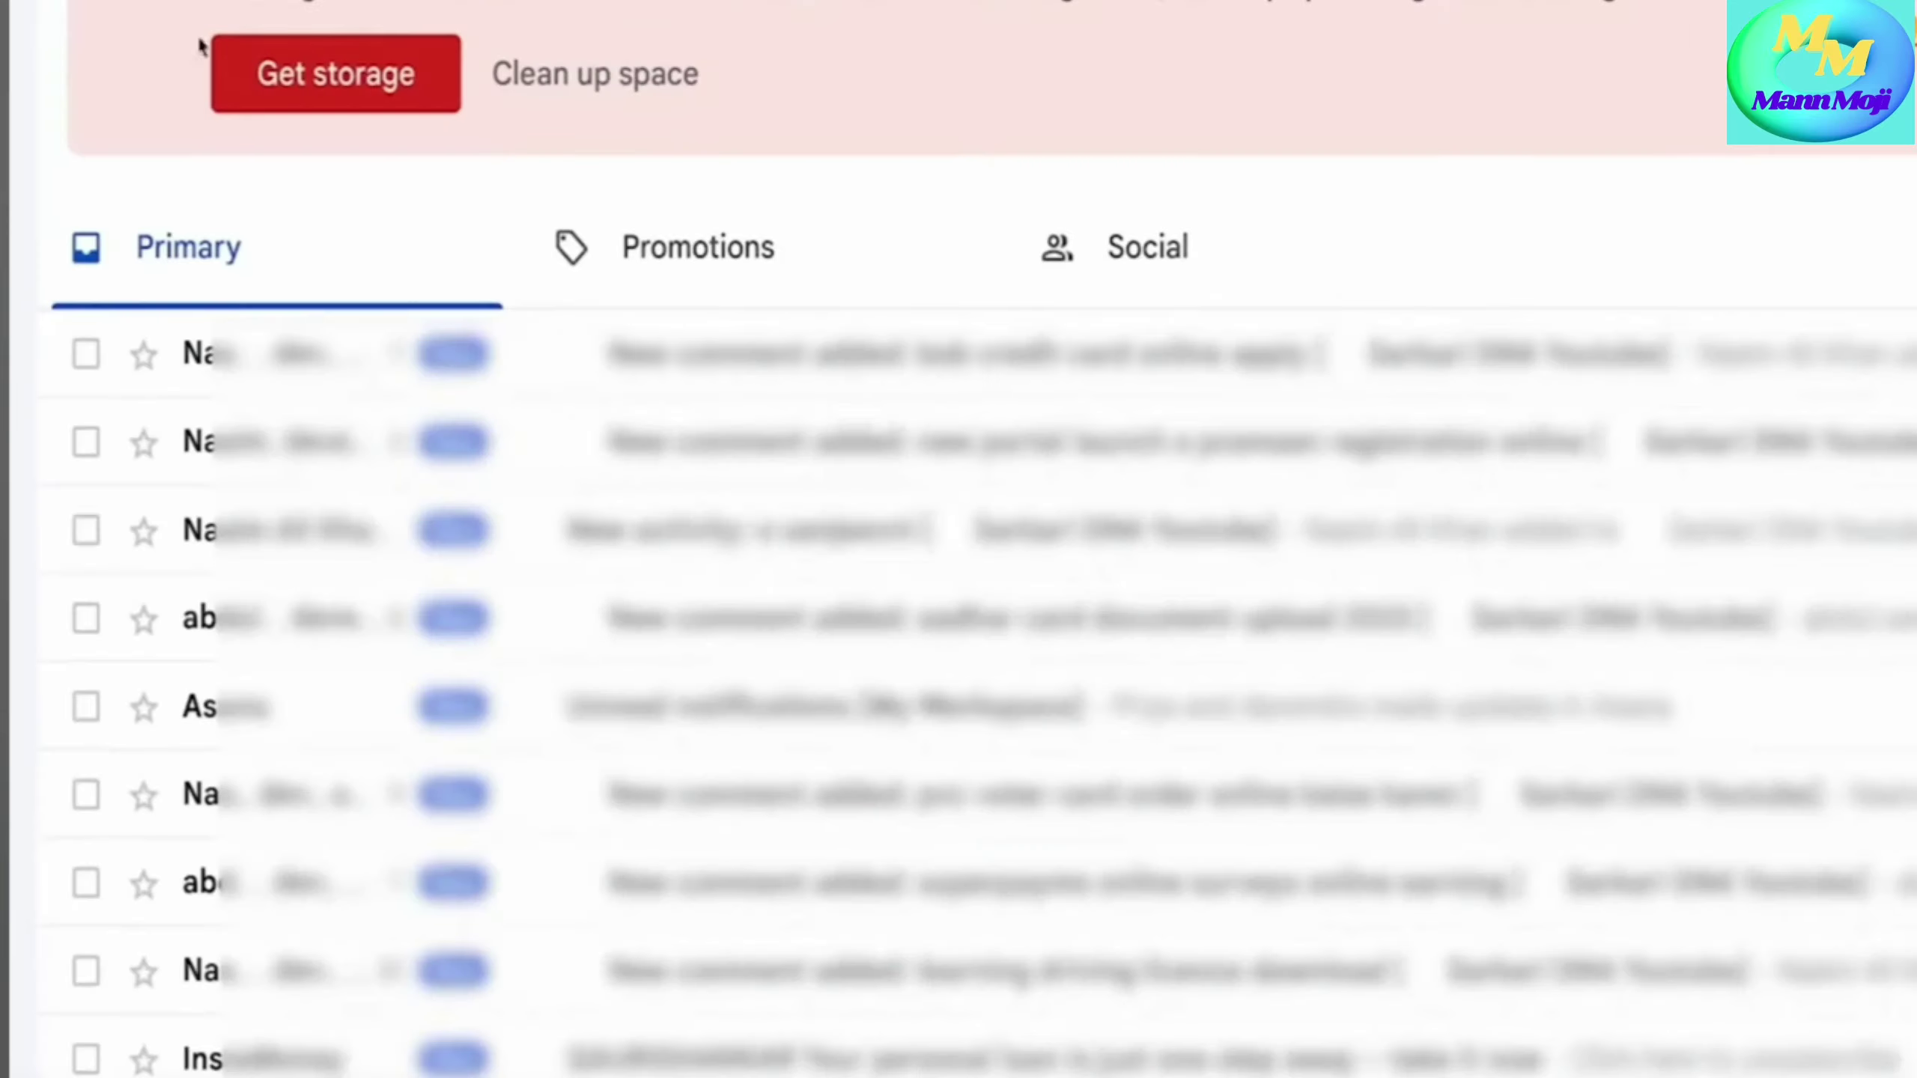
- Read through the registration email and follow its password-reset link
{"action": "scroll", "coordinate": [715, 477], "scroll_direction": "down", "scroll_amount": 2}
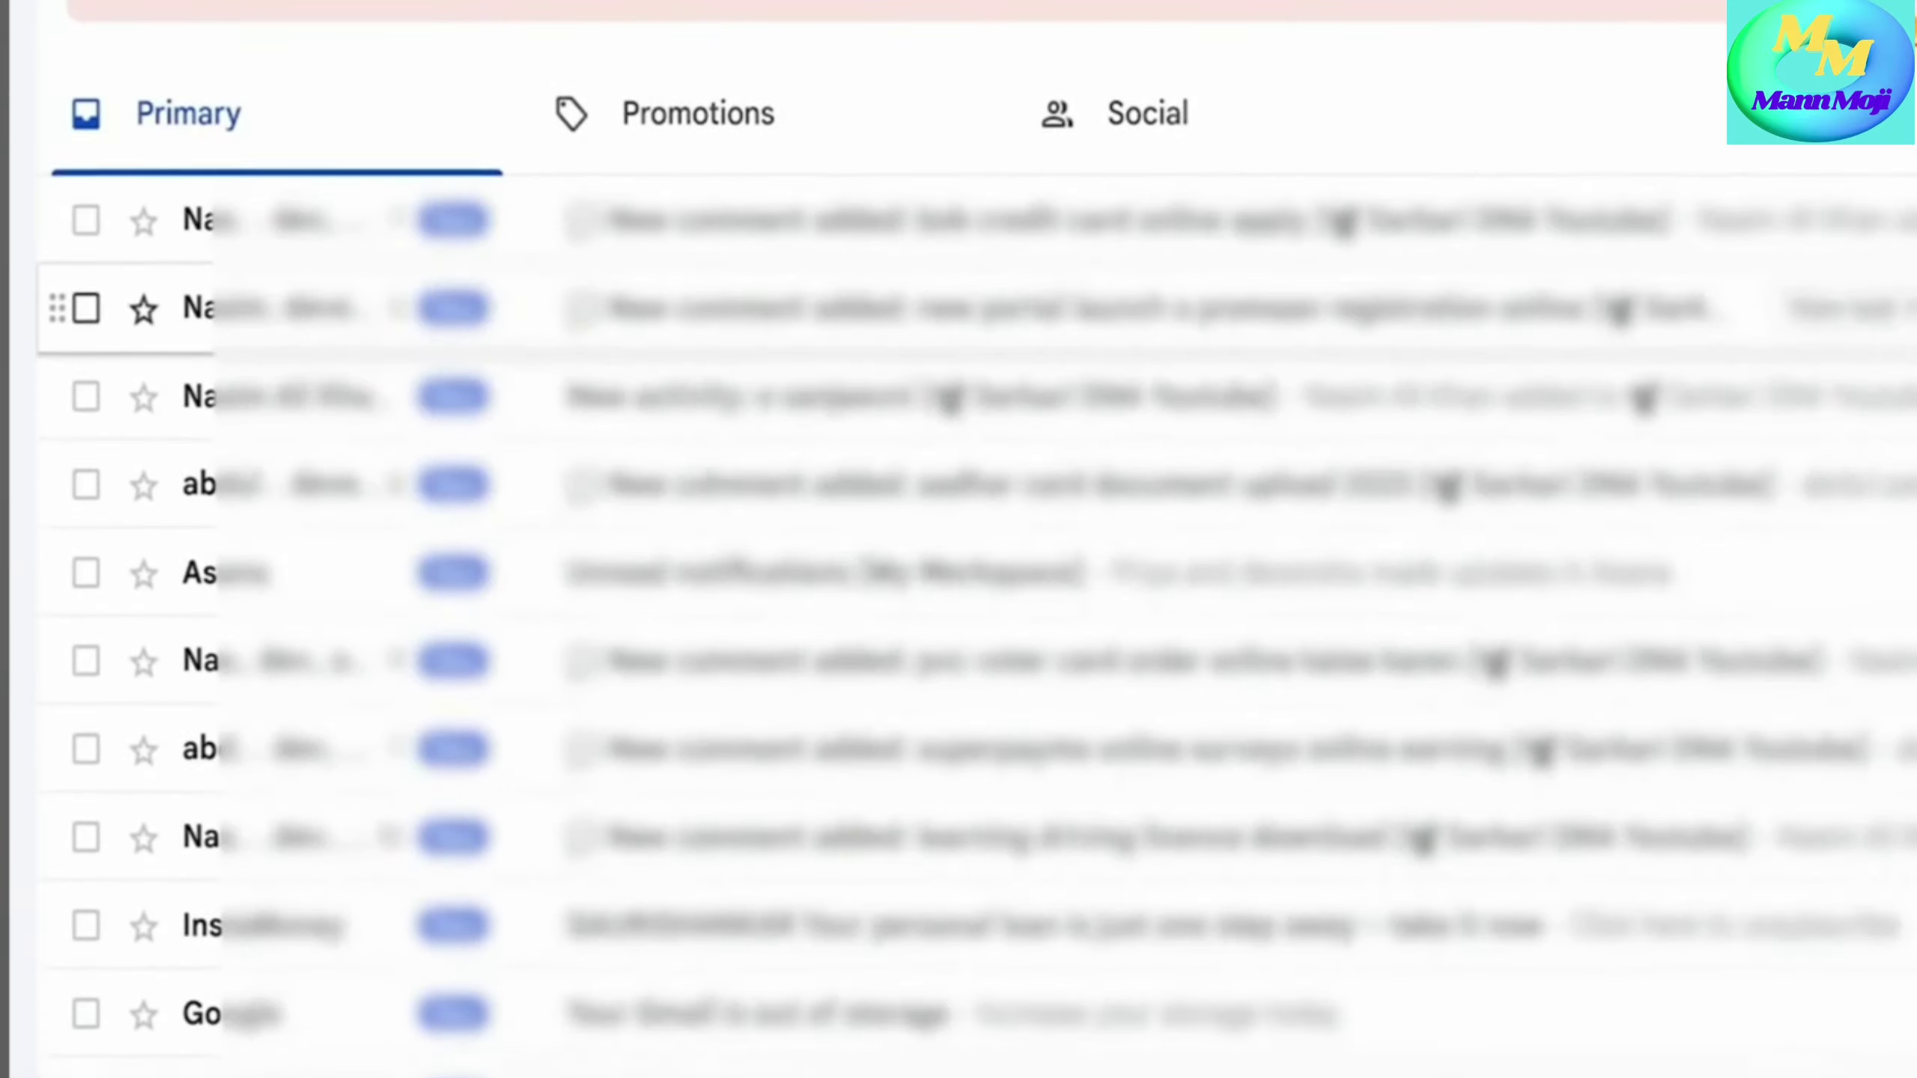
{"action": "scroll", "coordinate": [695, 458], "scroll_direction": "up", "scroll_amount": 2}
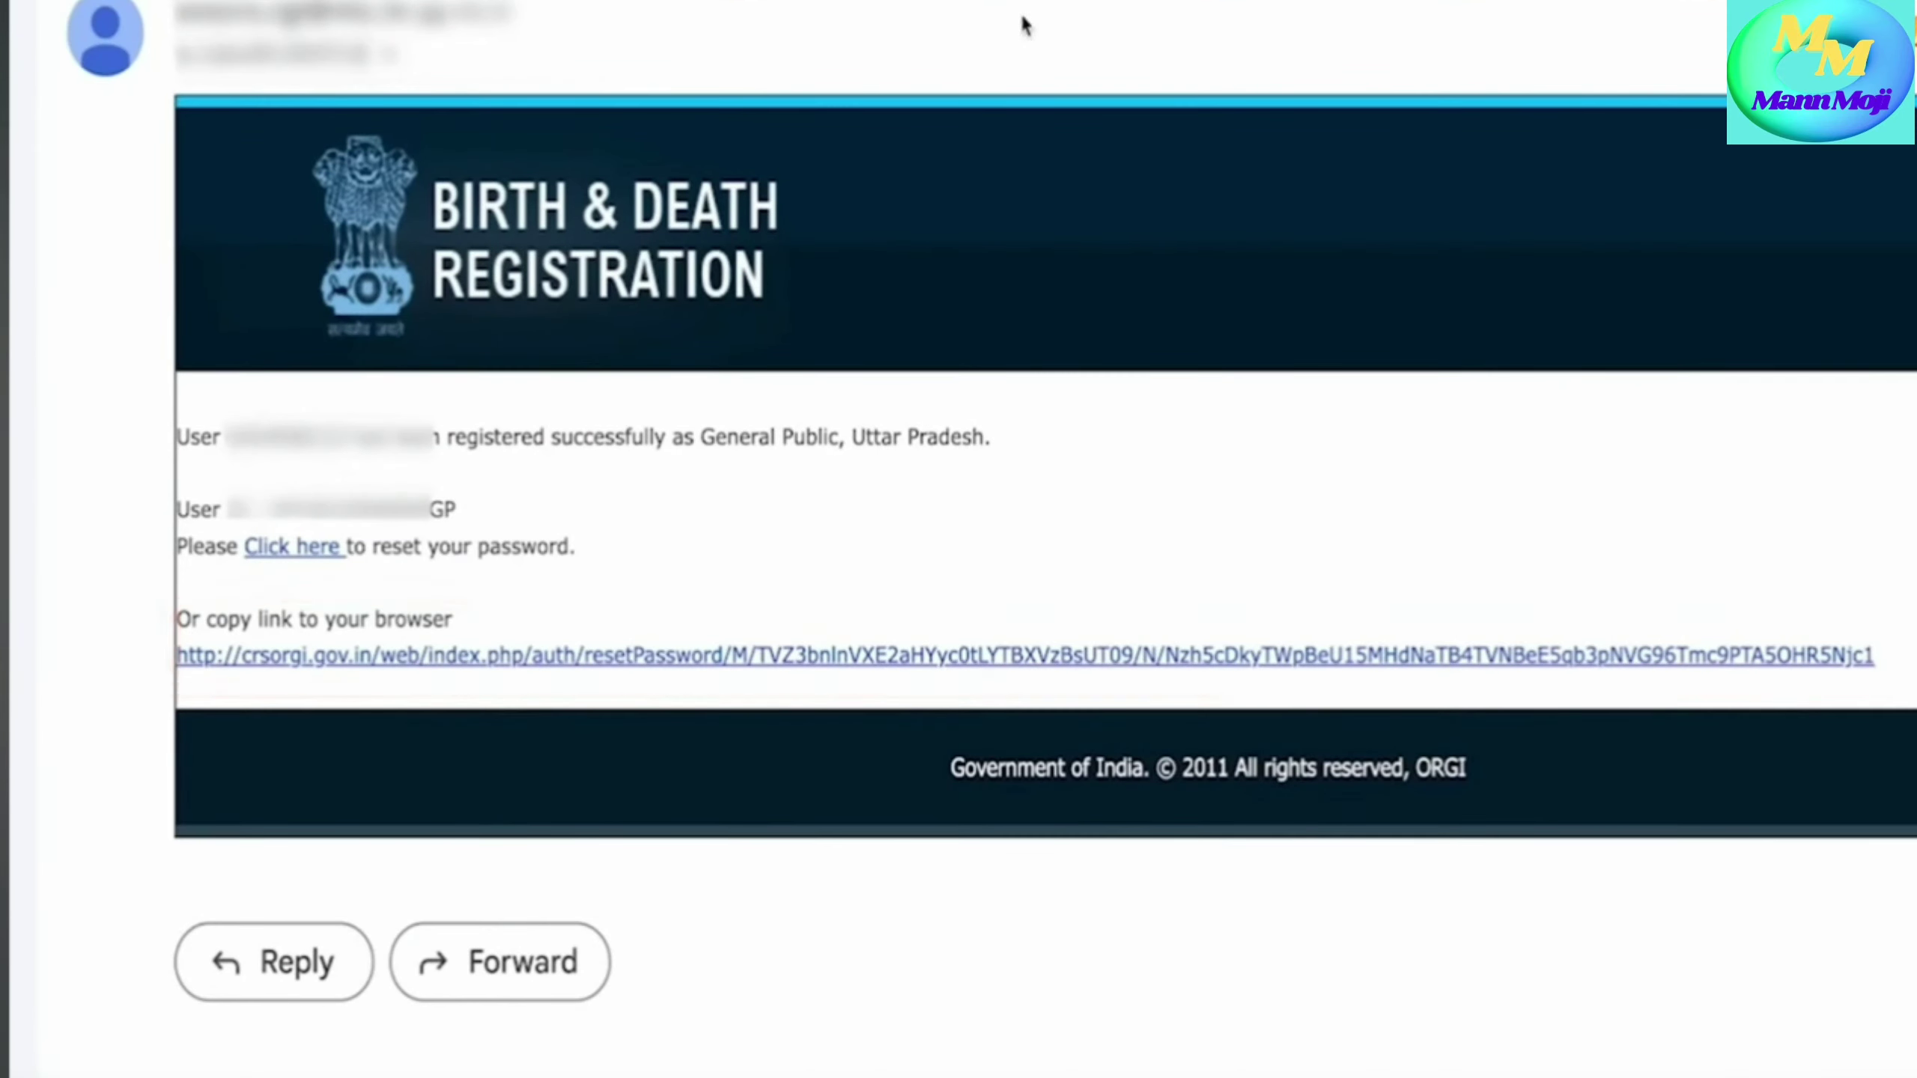
{"action": "scroll", "coordinate": [809, 575], "scroll_direction": "down", "scroll_amount": 2}
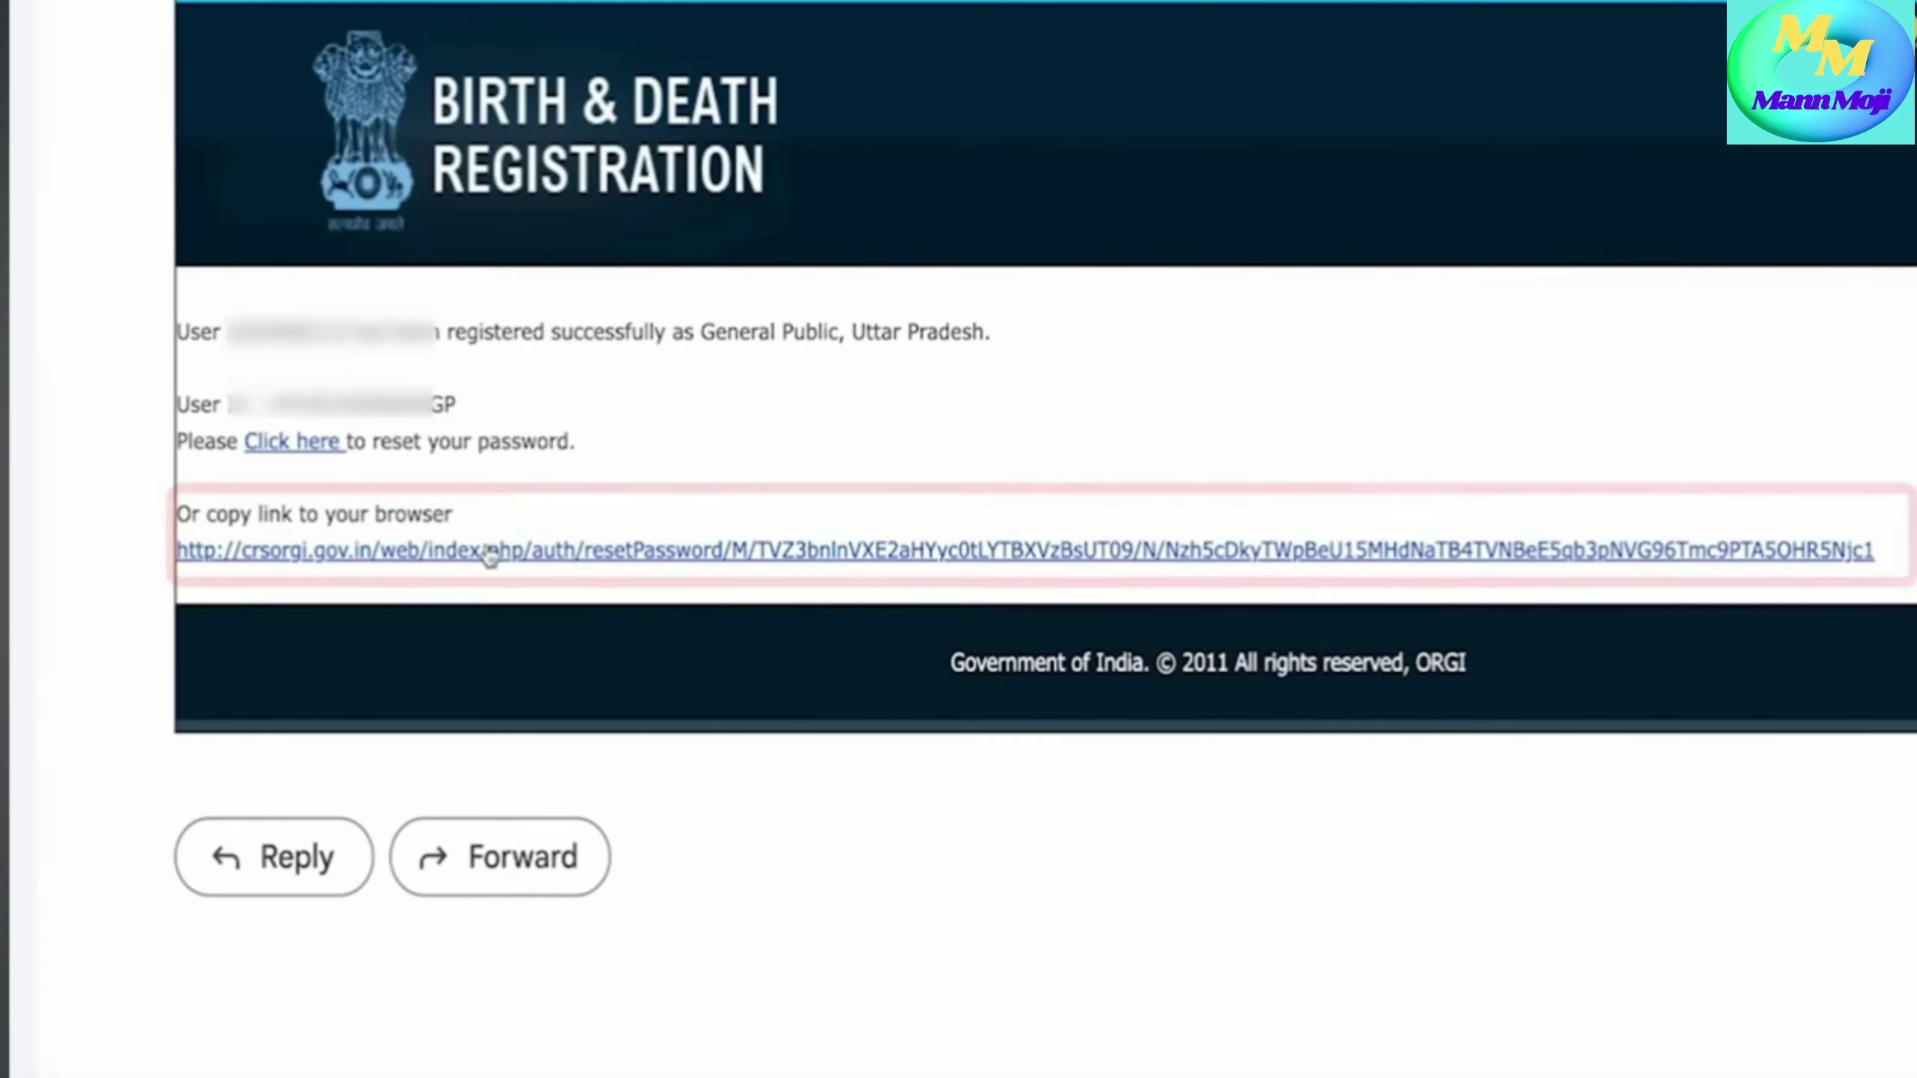
{"action": "scroll", "coordinate": [830, 605], "scroll_direction": "up", "scroll_amount": 2}
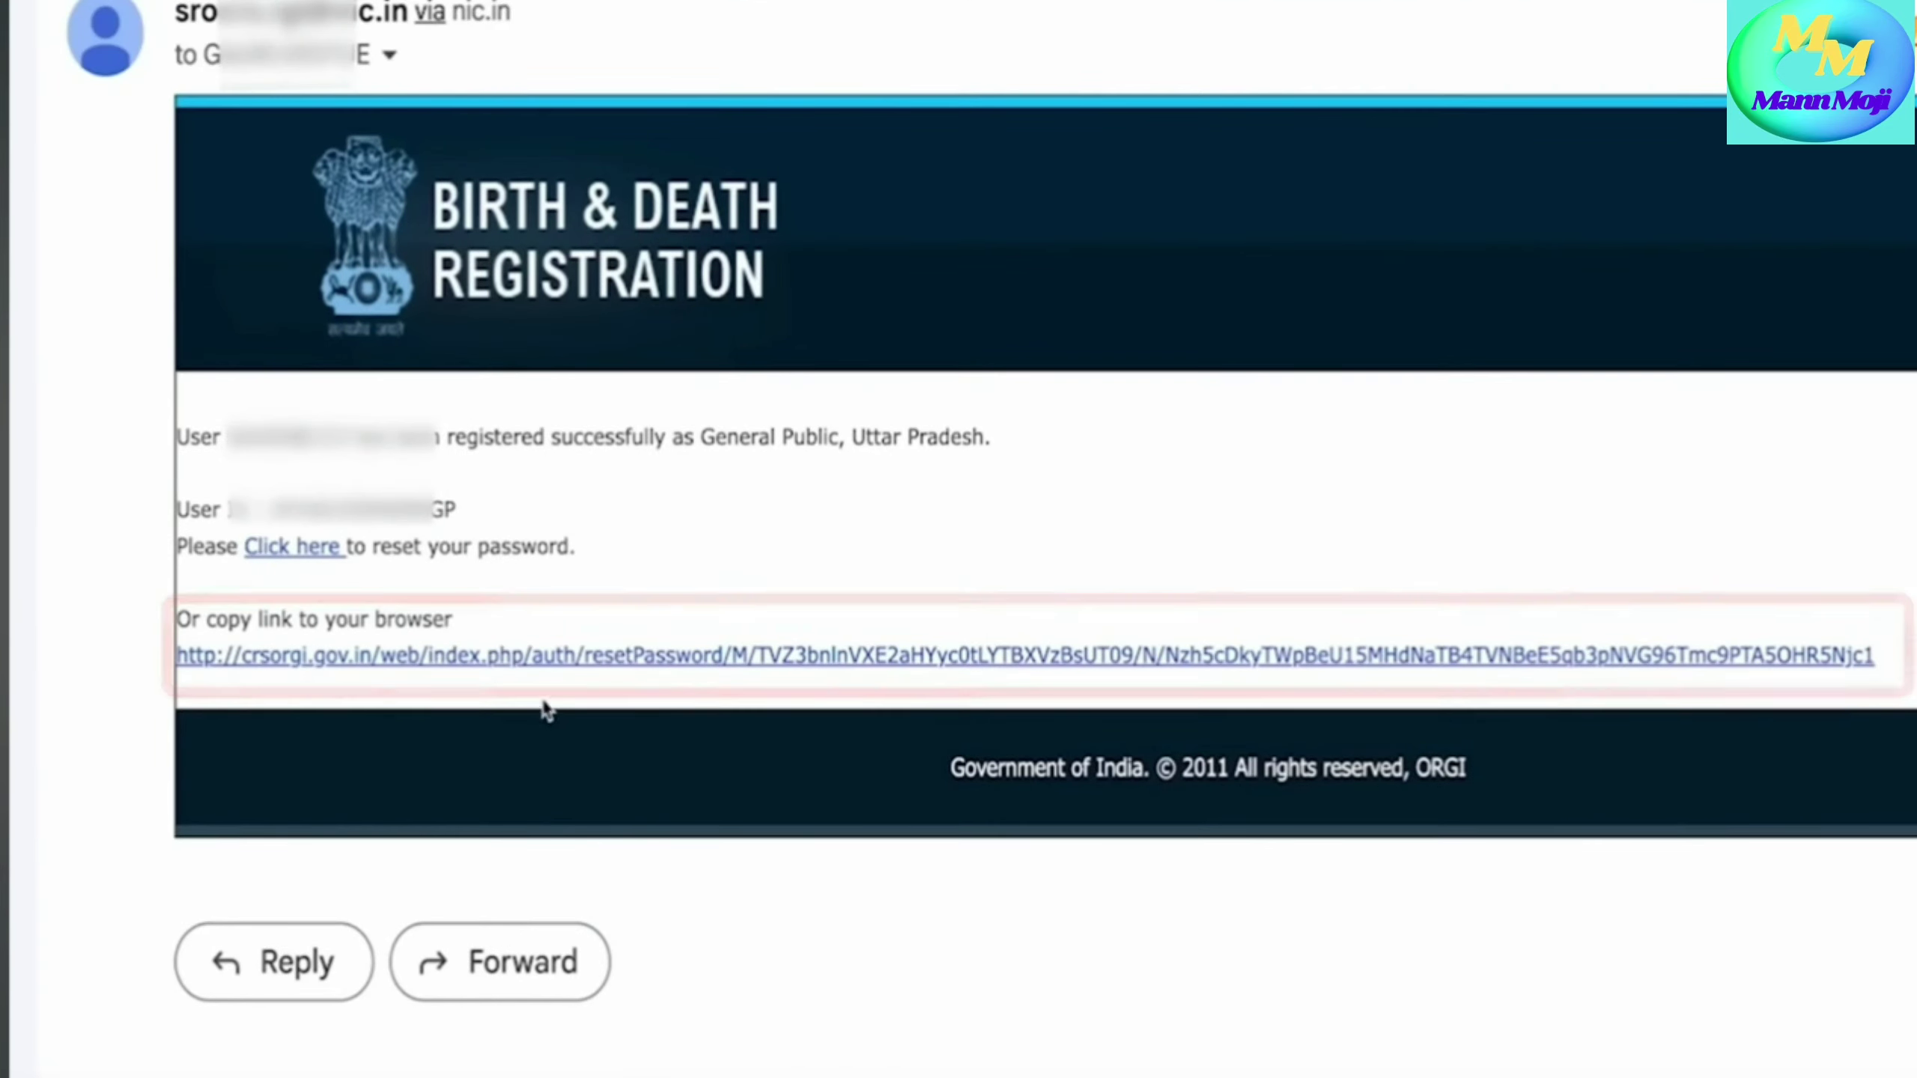
{"action": "left_click", "coordinate": [727, 672]}
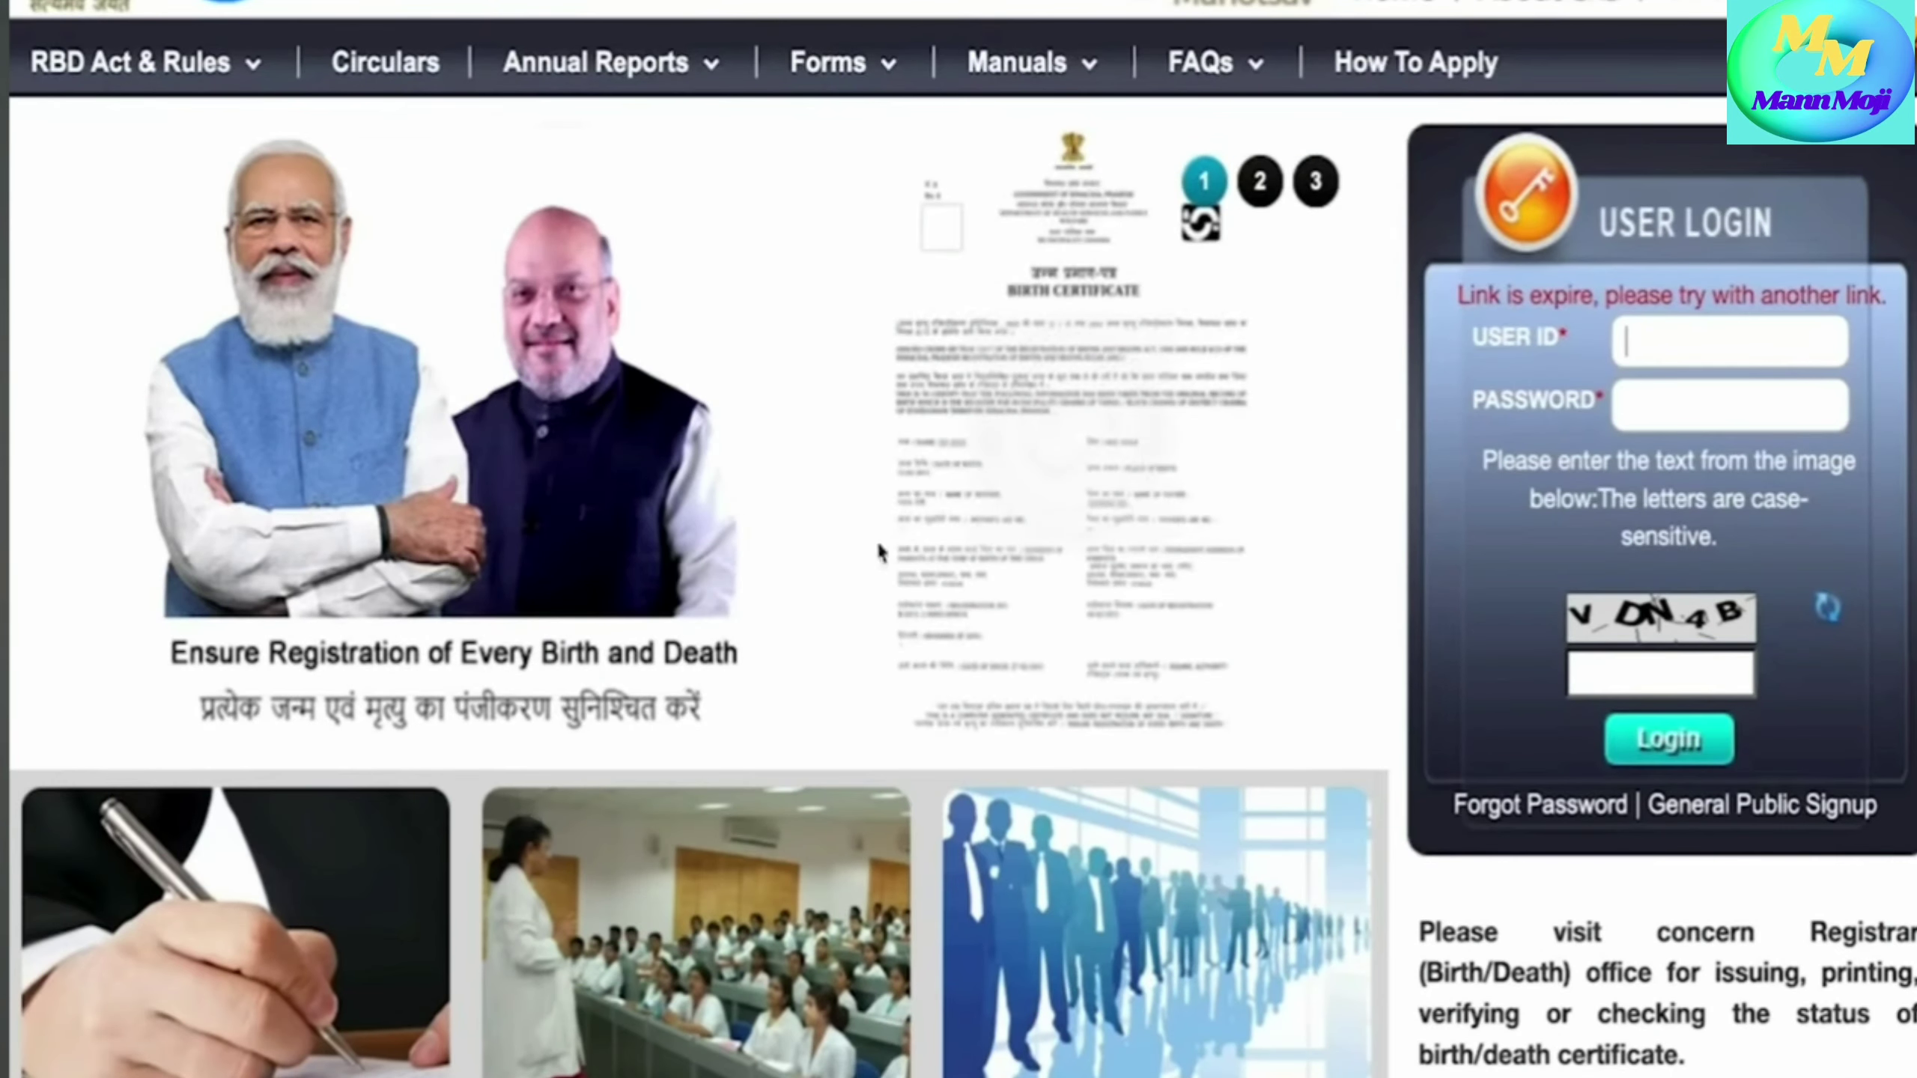
- Paste the registered user ID, enter the image captcha text and log in
{"action": "key", "text": "ctrl+v"}
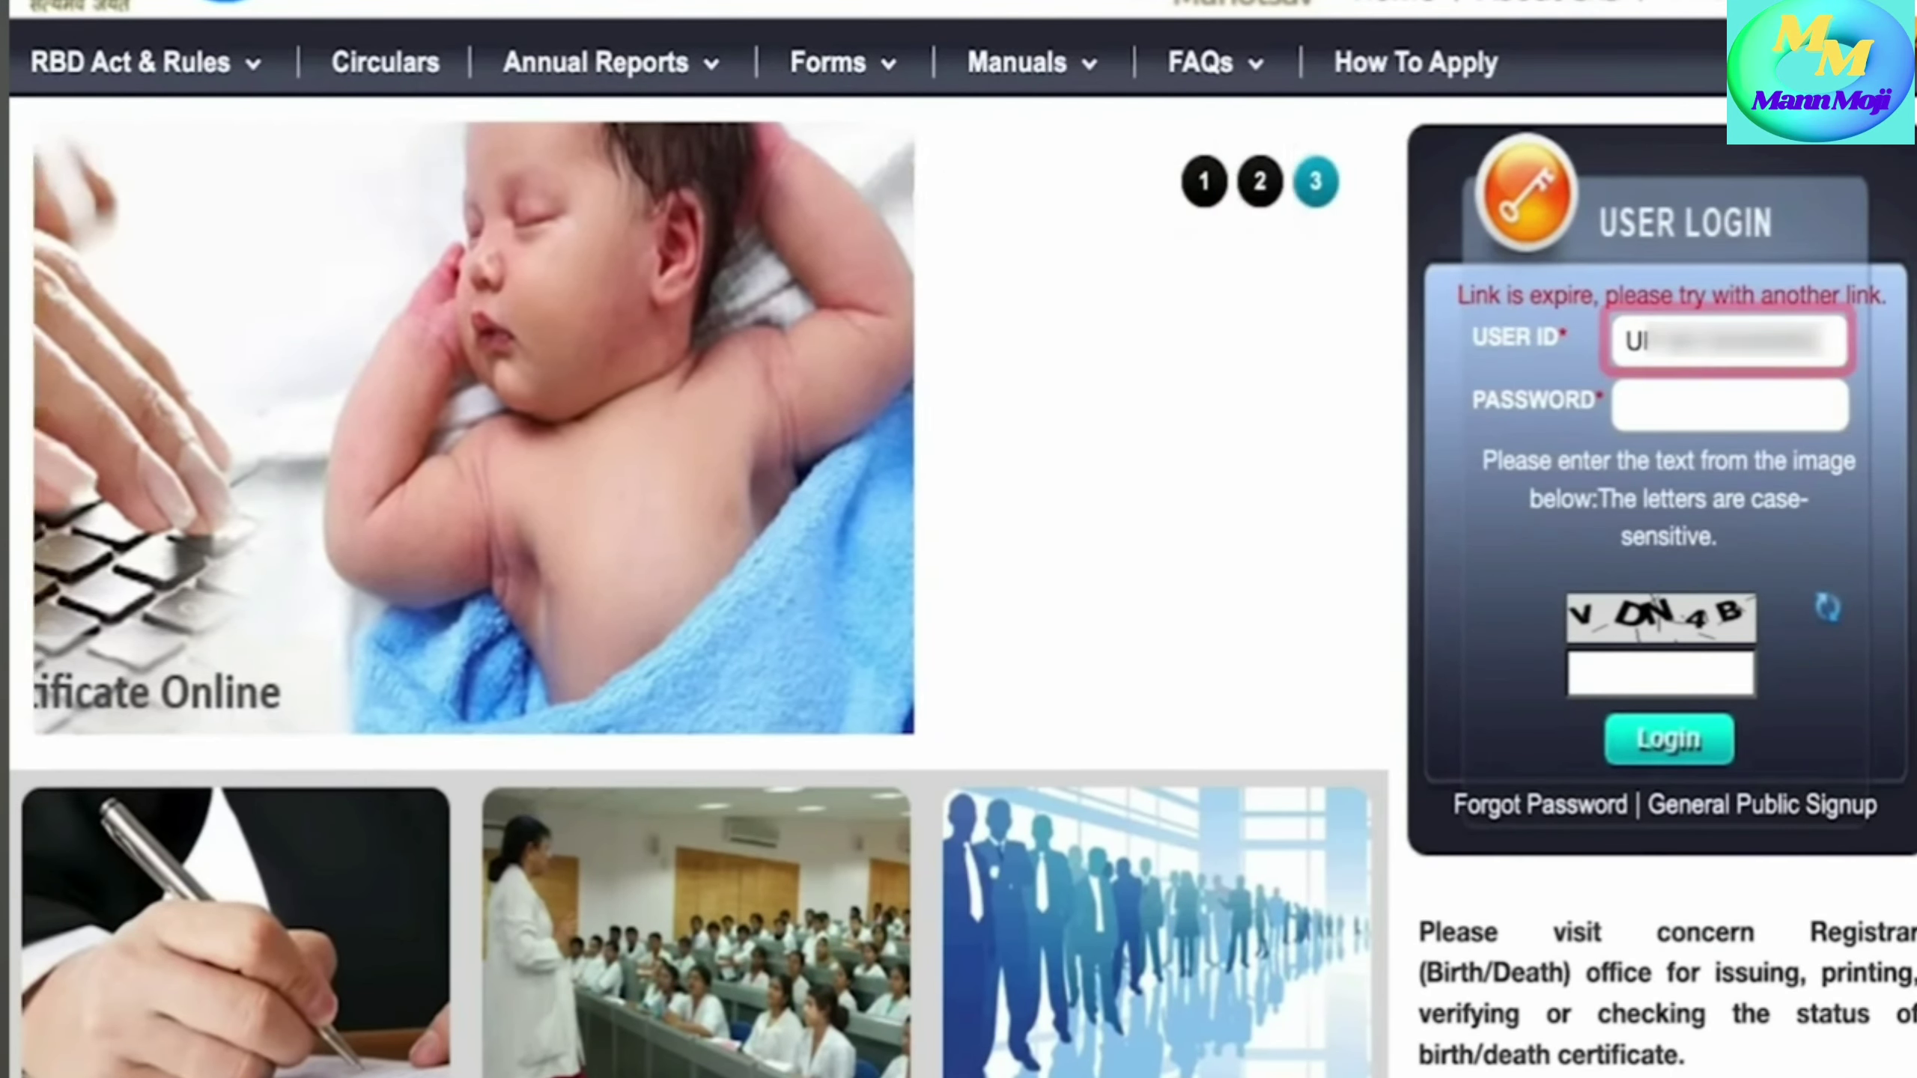
{"action": "key", "text": "Tab"}
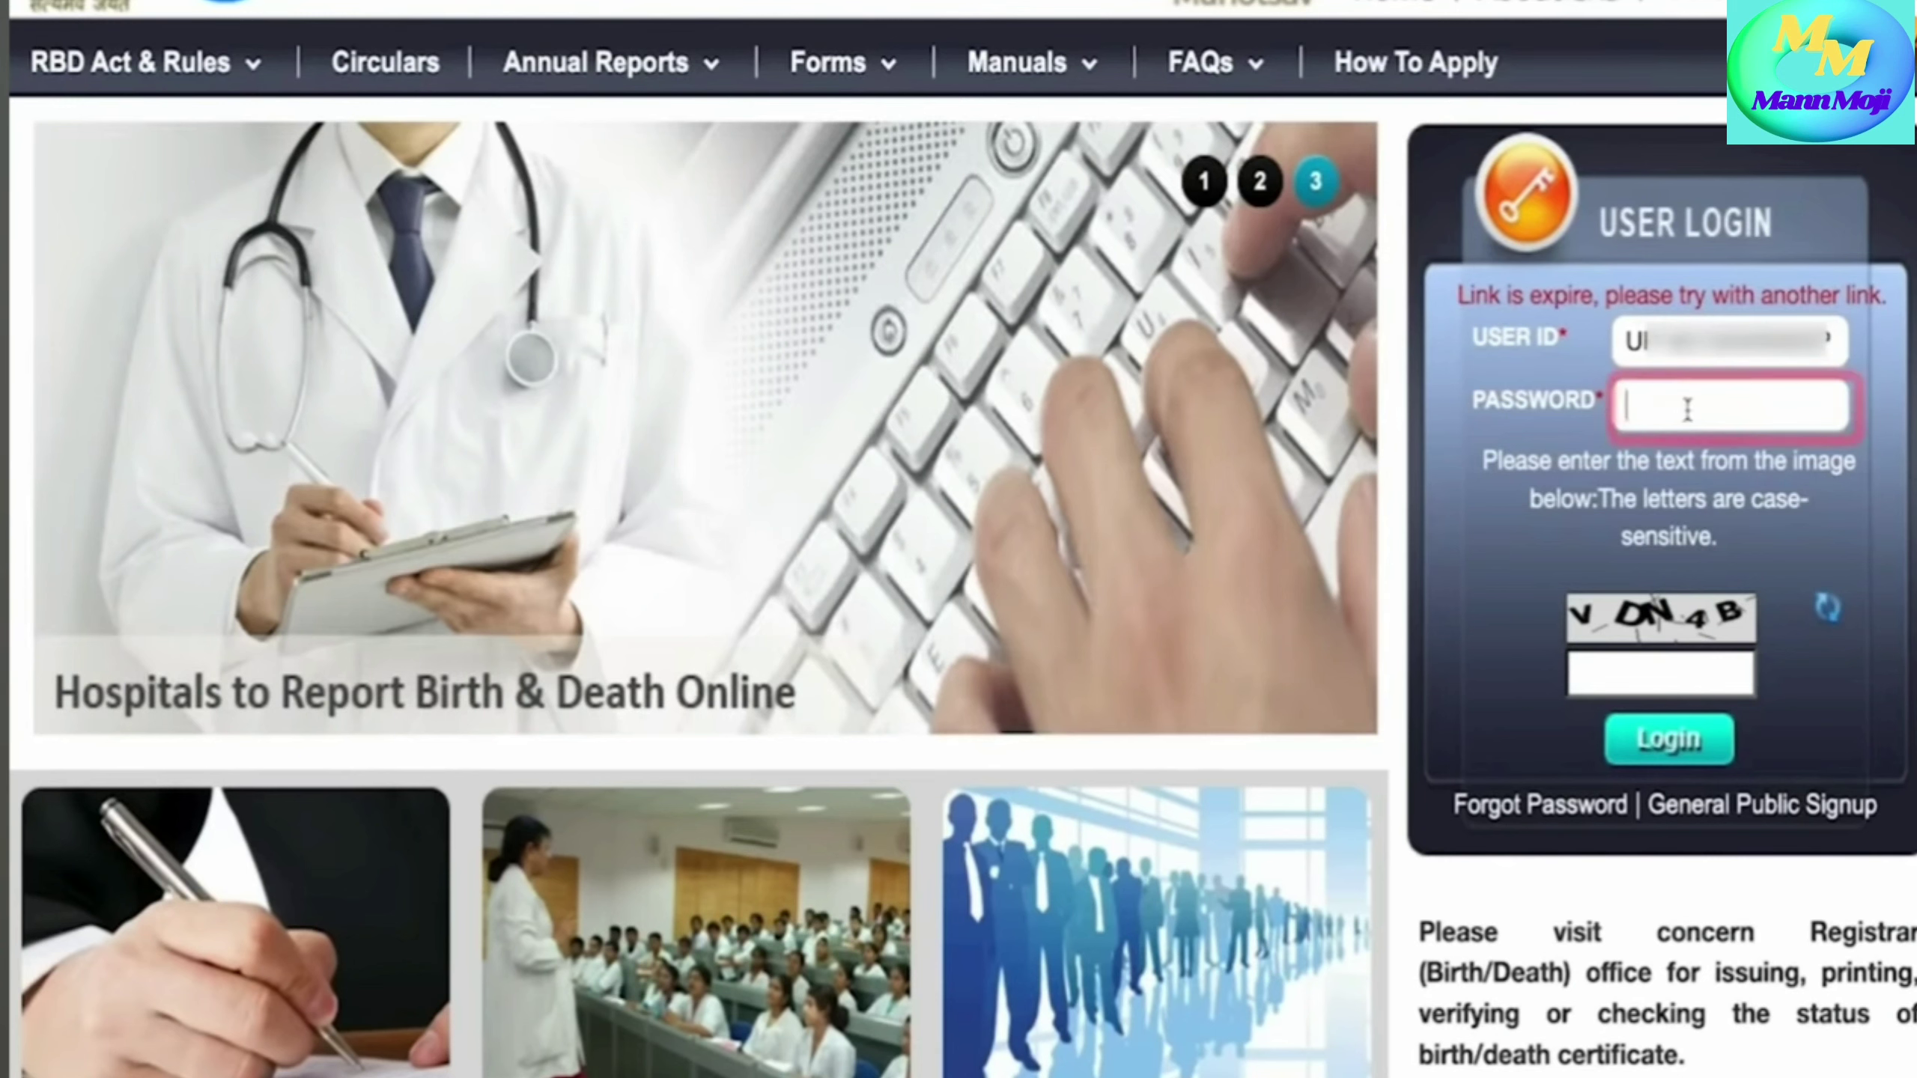
{"action": "left_click", "coordinate": [1652, 680]}
{"action": "type", "text": "V"}
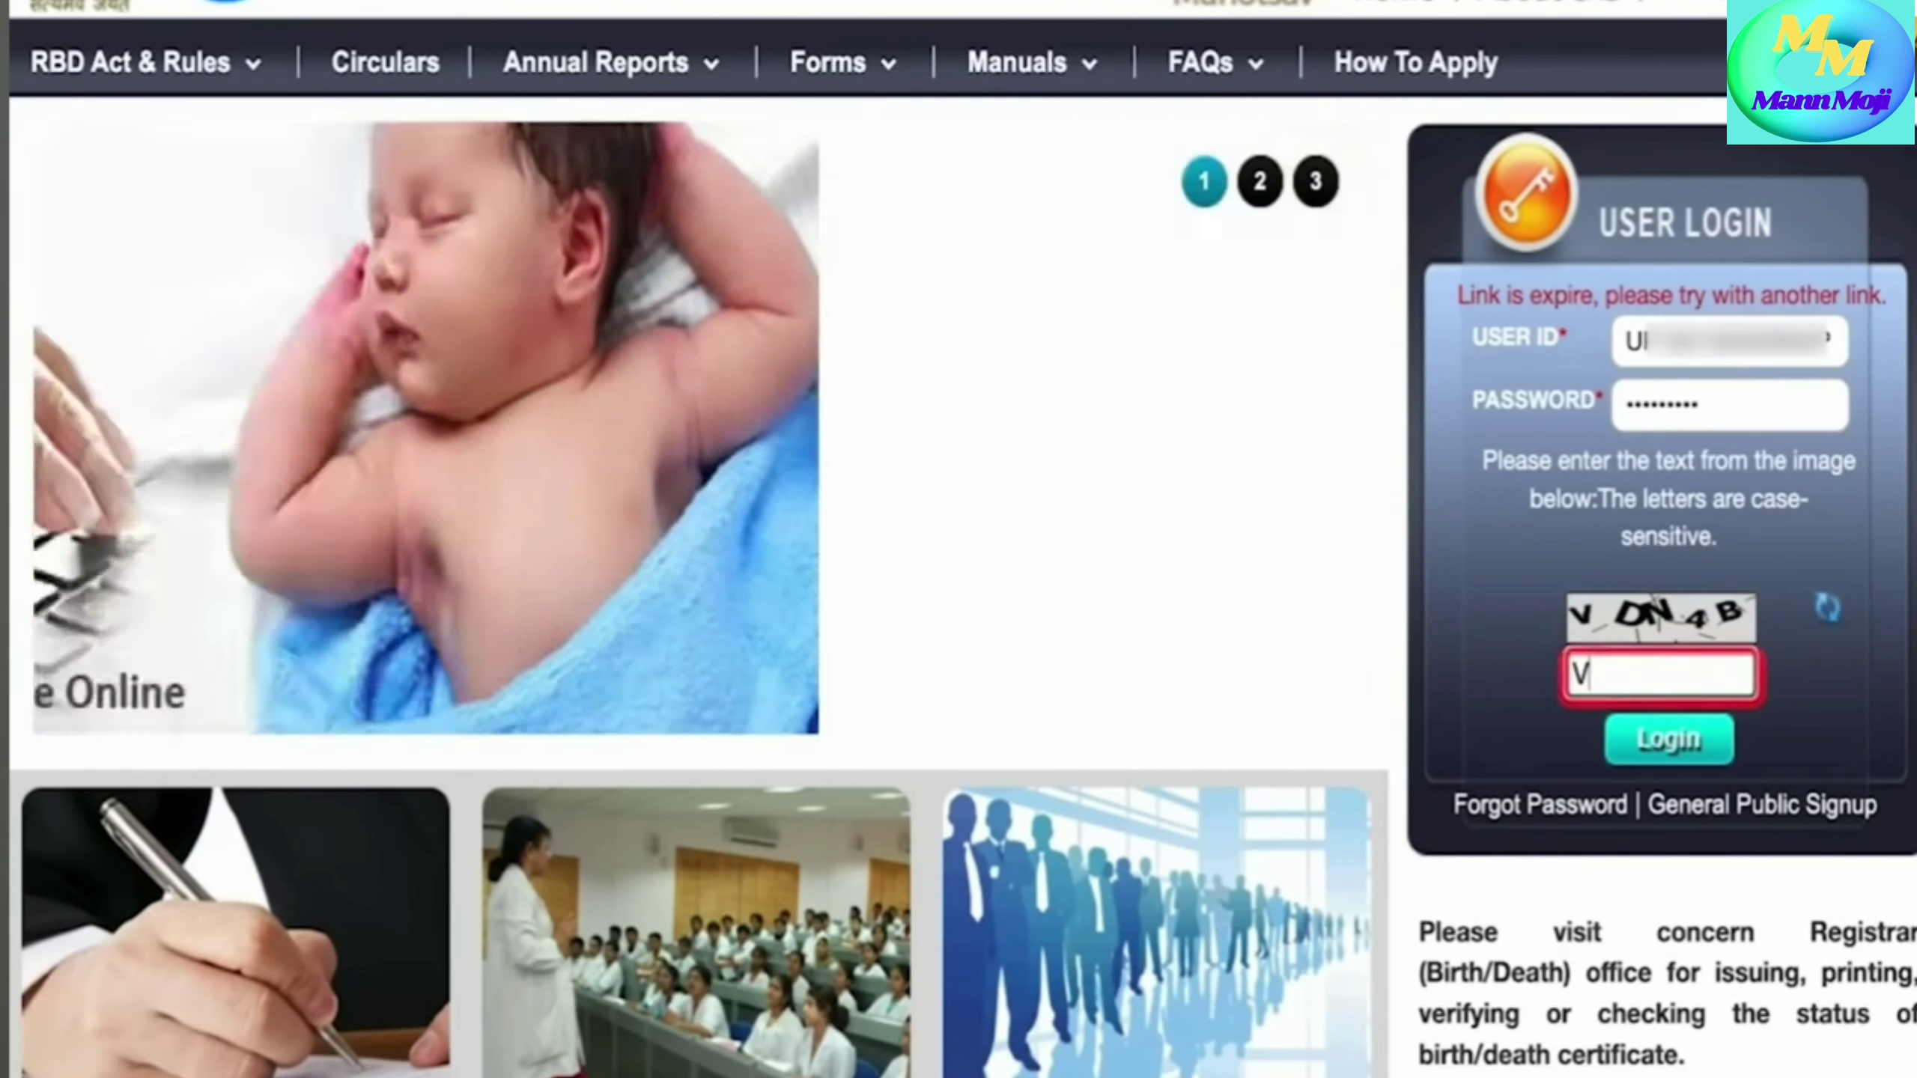
{"action": "type", "text": "DN"}
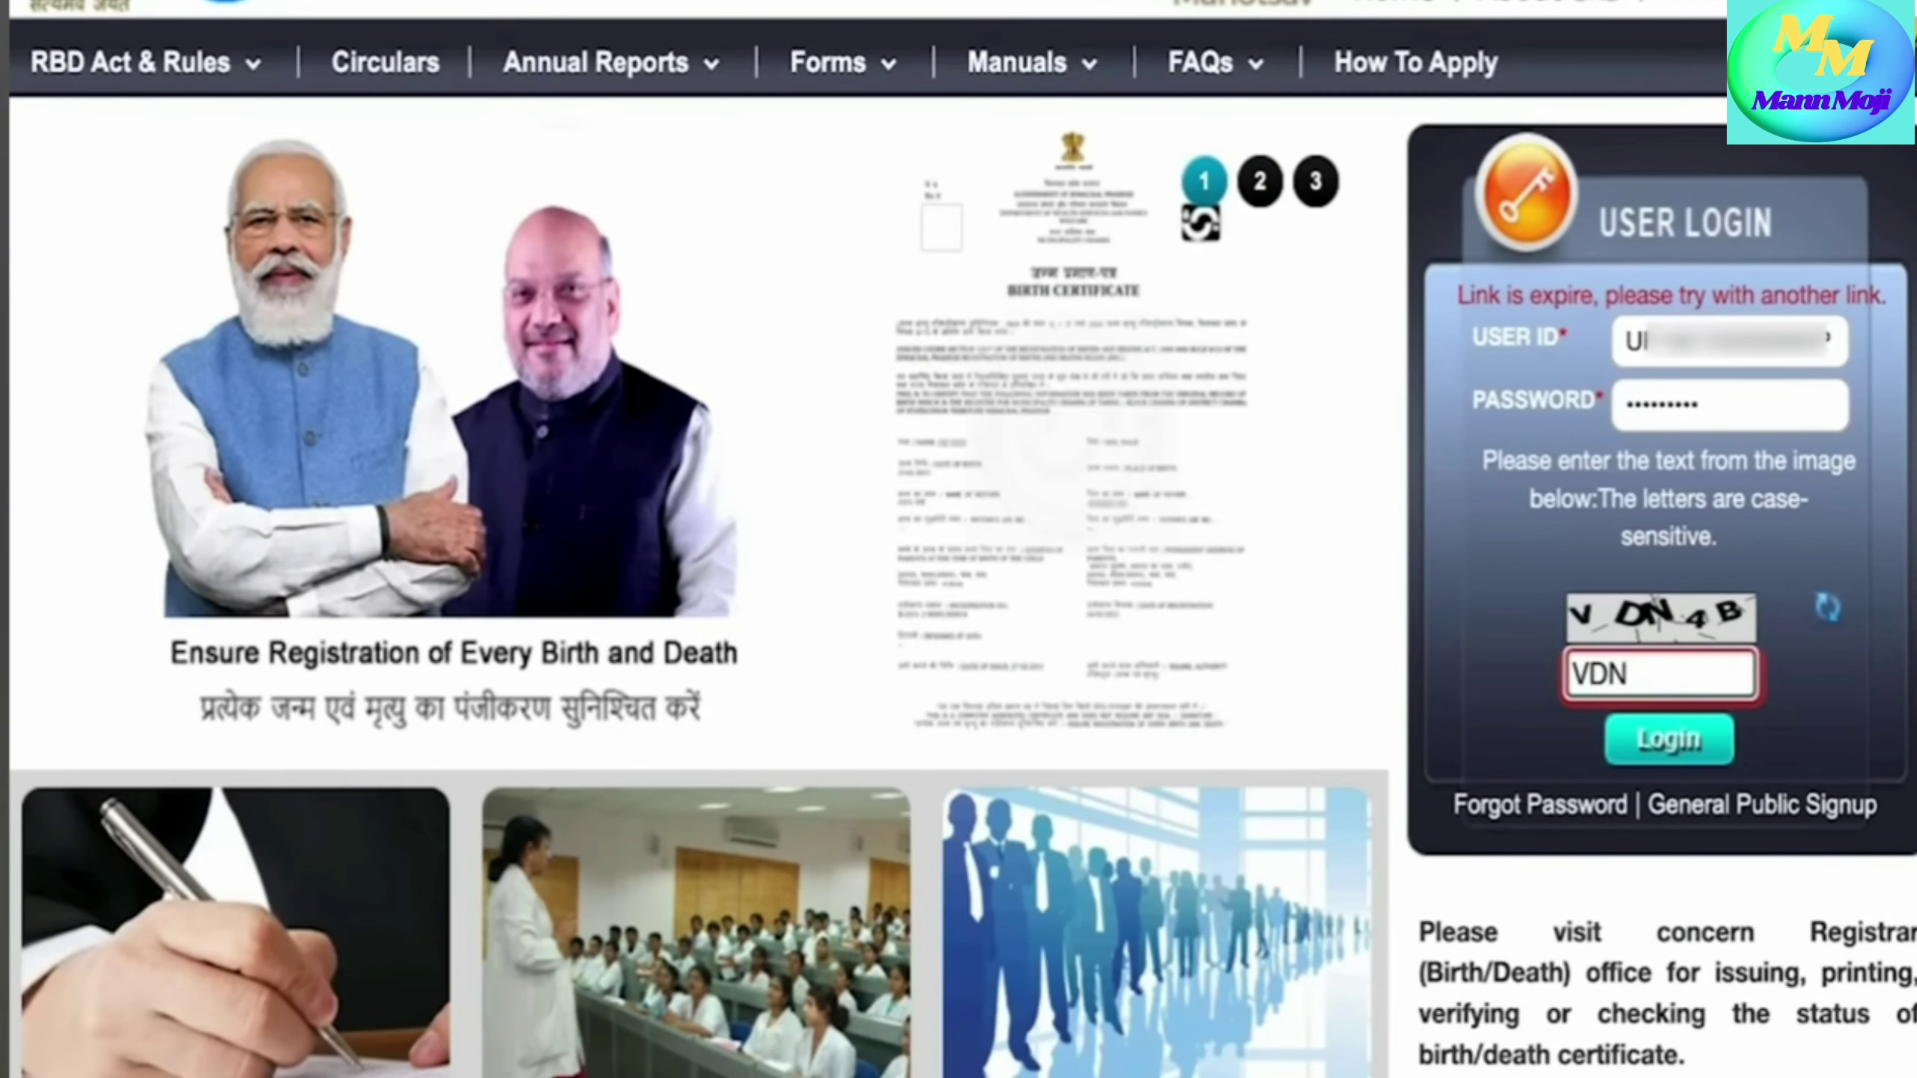
{"action": "type", "text": "4B"}
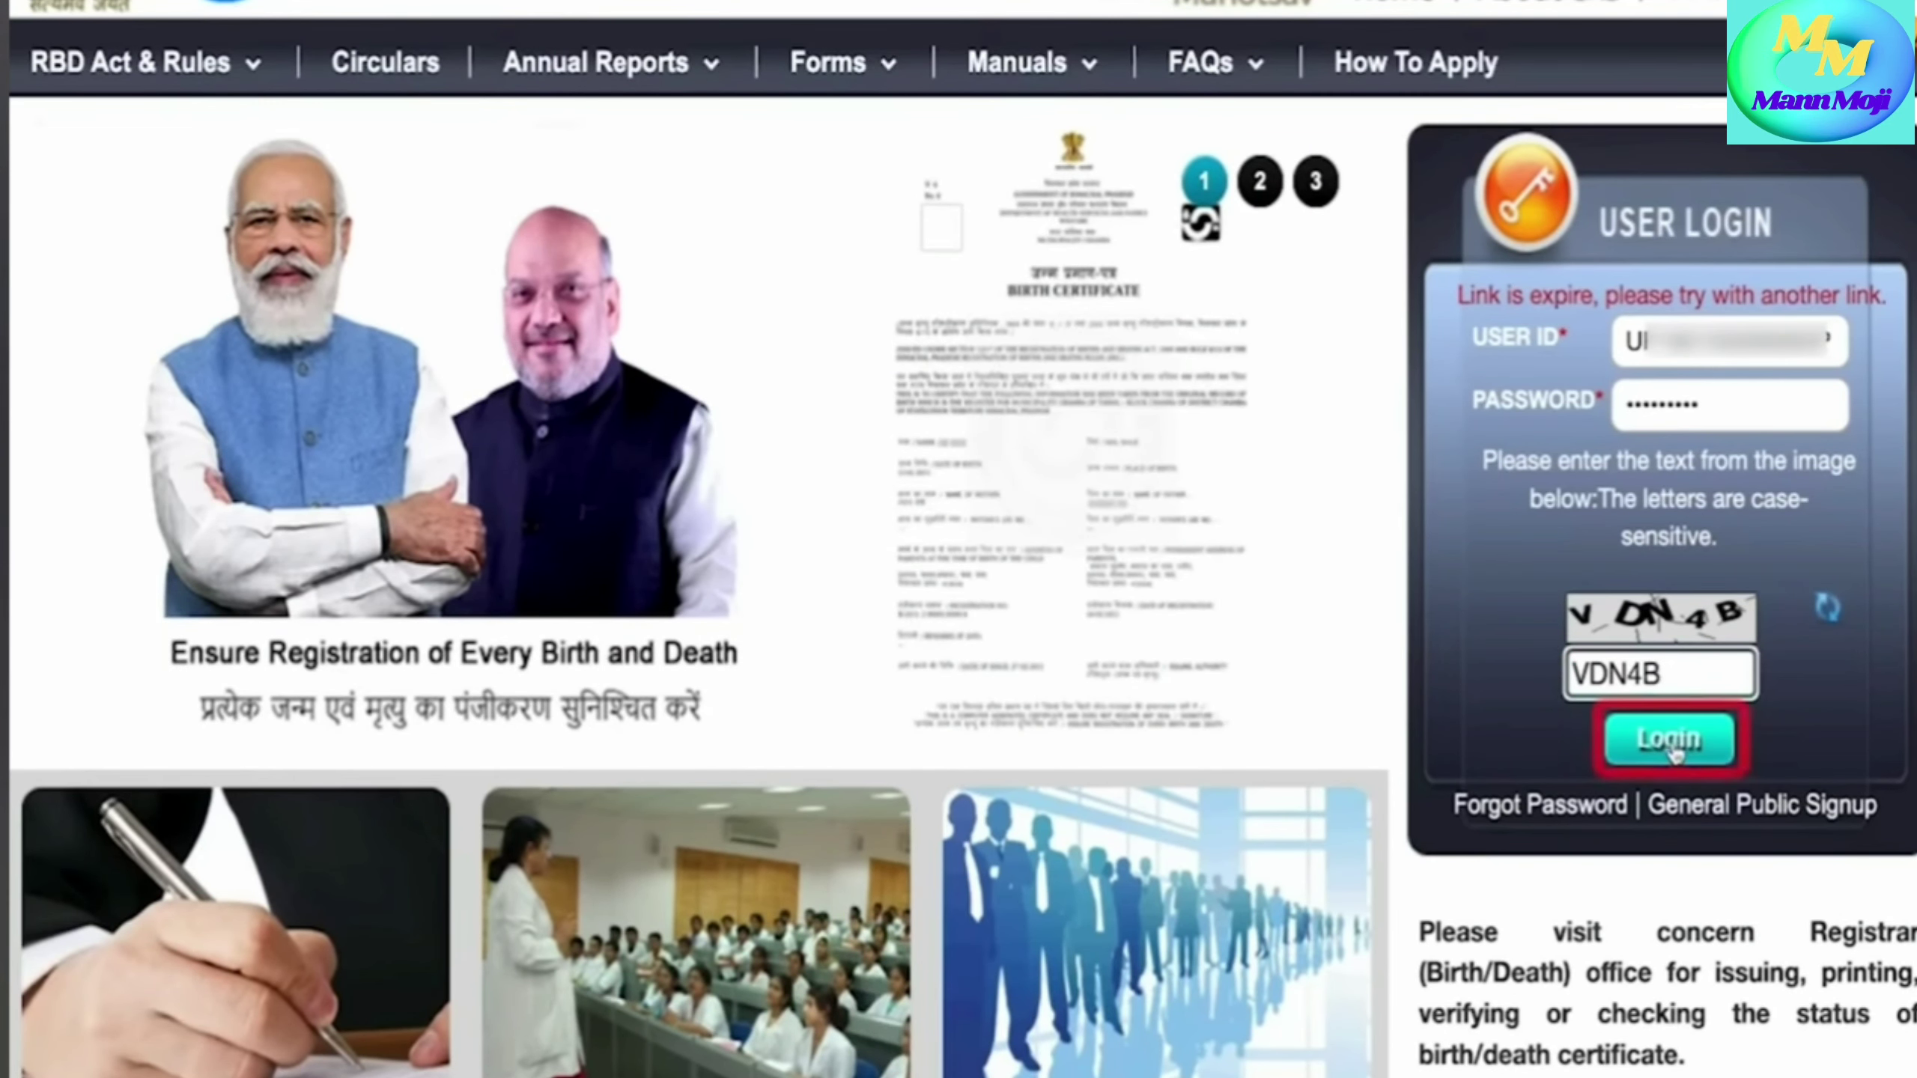
{"action": "left_click", "coordinate": [1658, 762]}
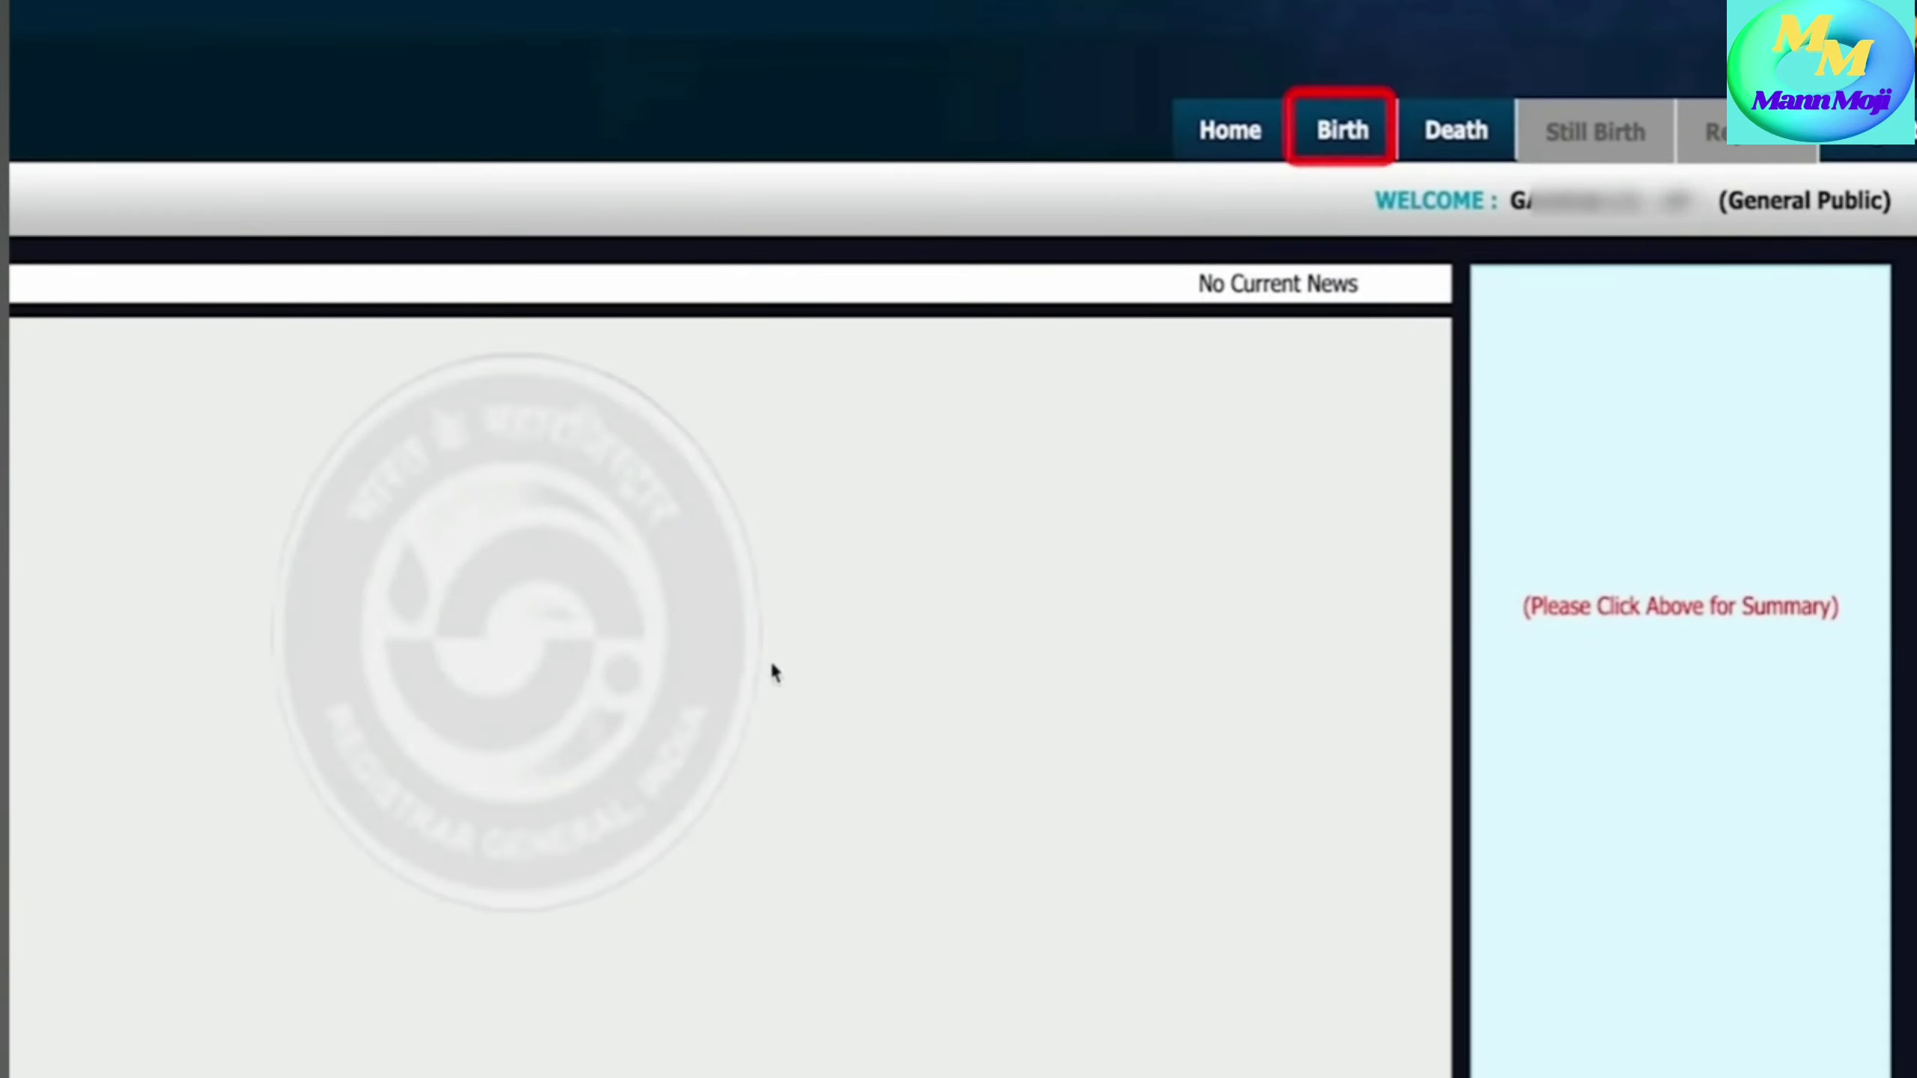
- Start a new birth registration from the Birth menu and enter Form No. 1234
{"action": "mouse_move", "coordinate": [1349, 151]}
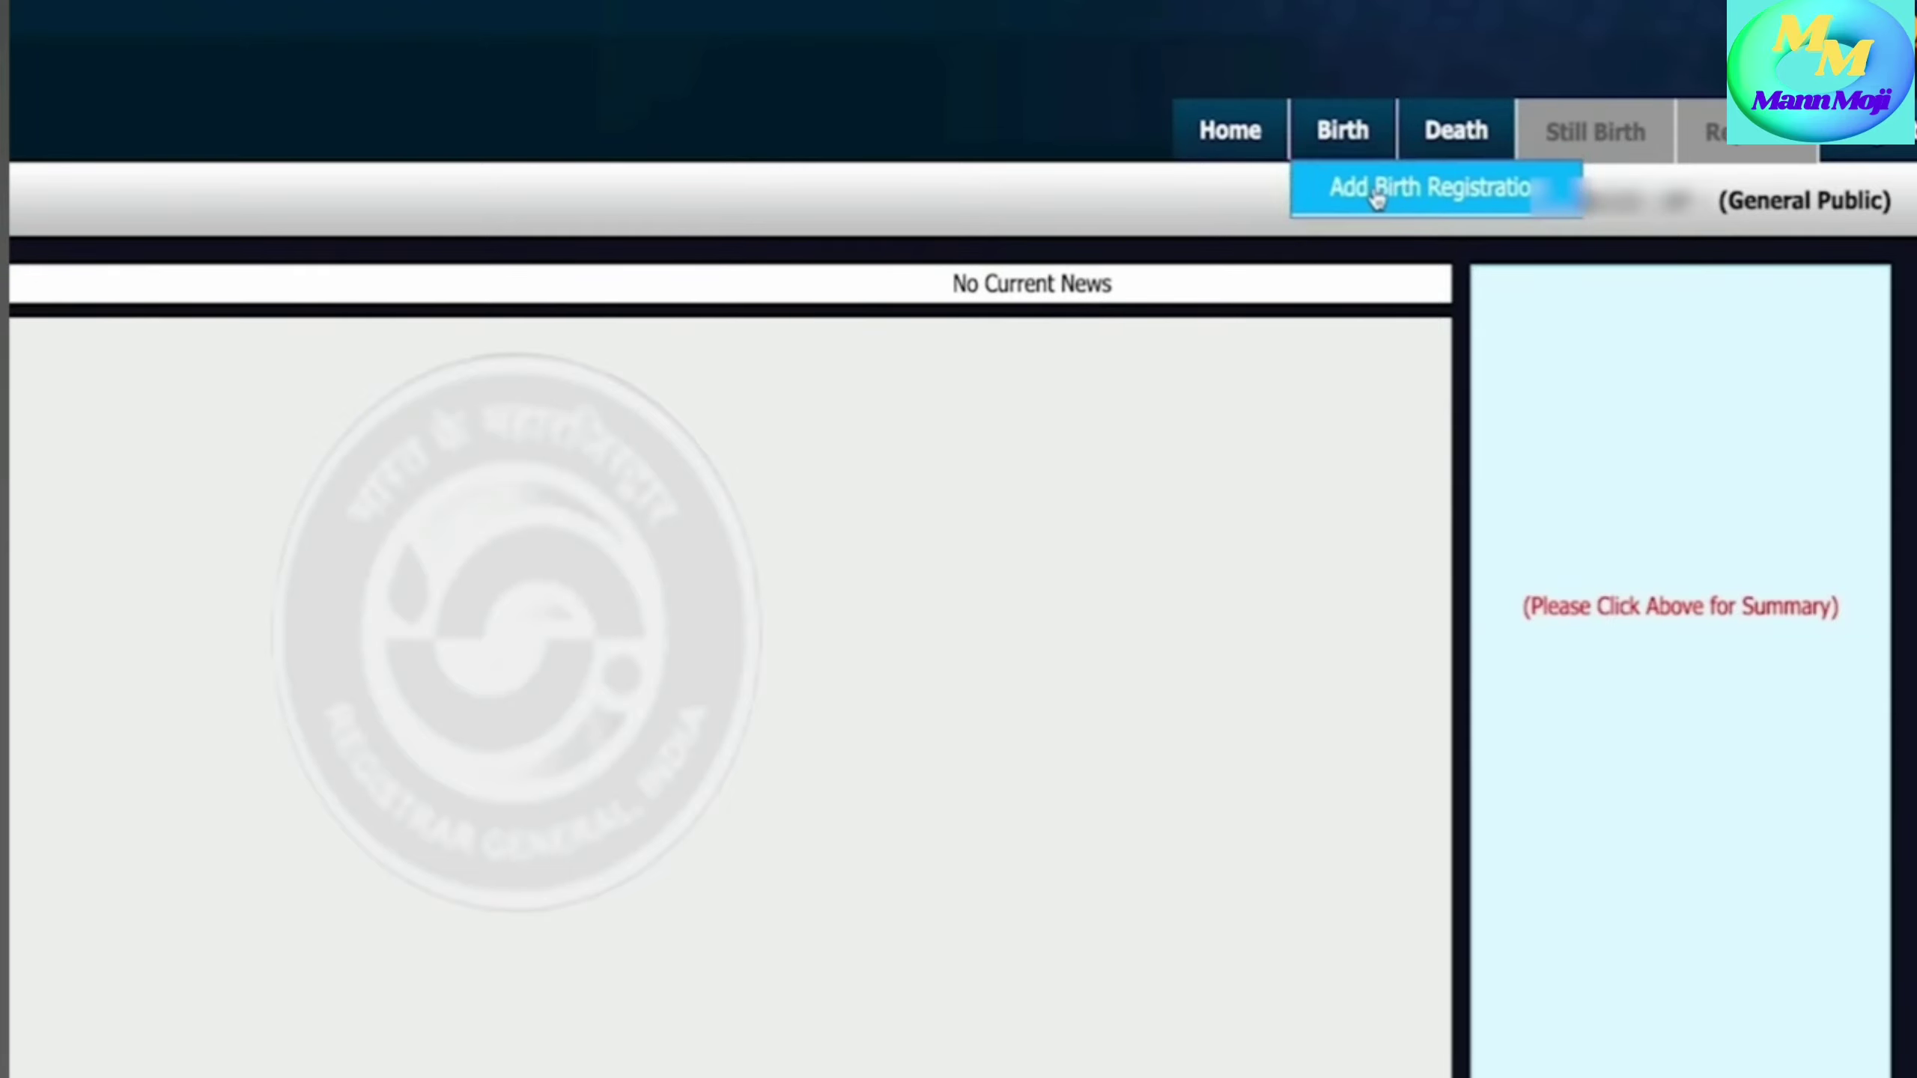
{"action": "left_click", "coordinate": [1377, 188]}
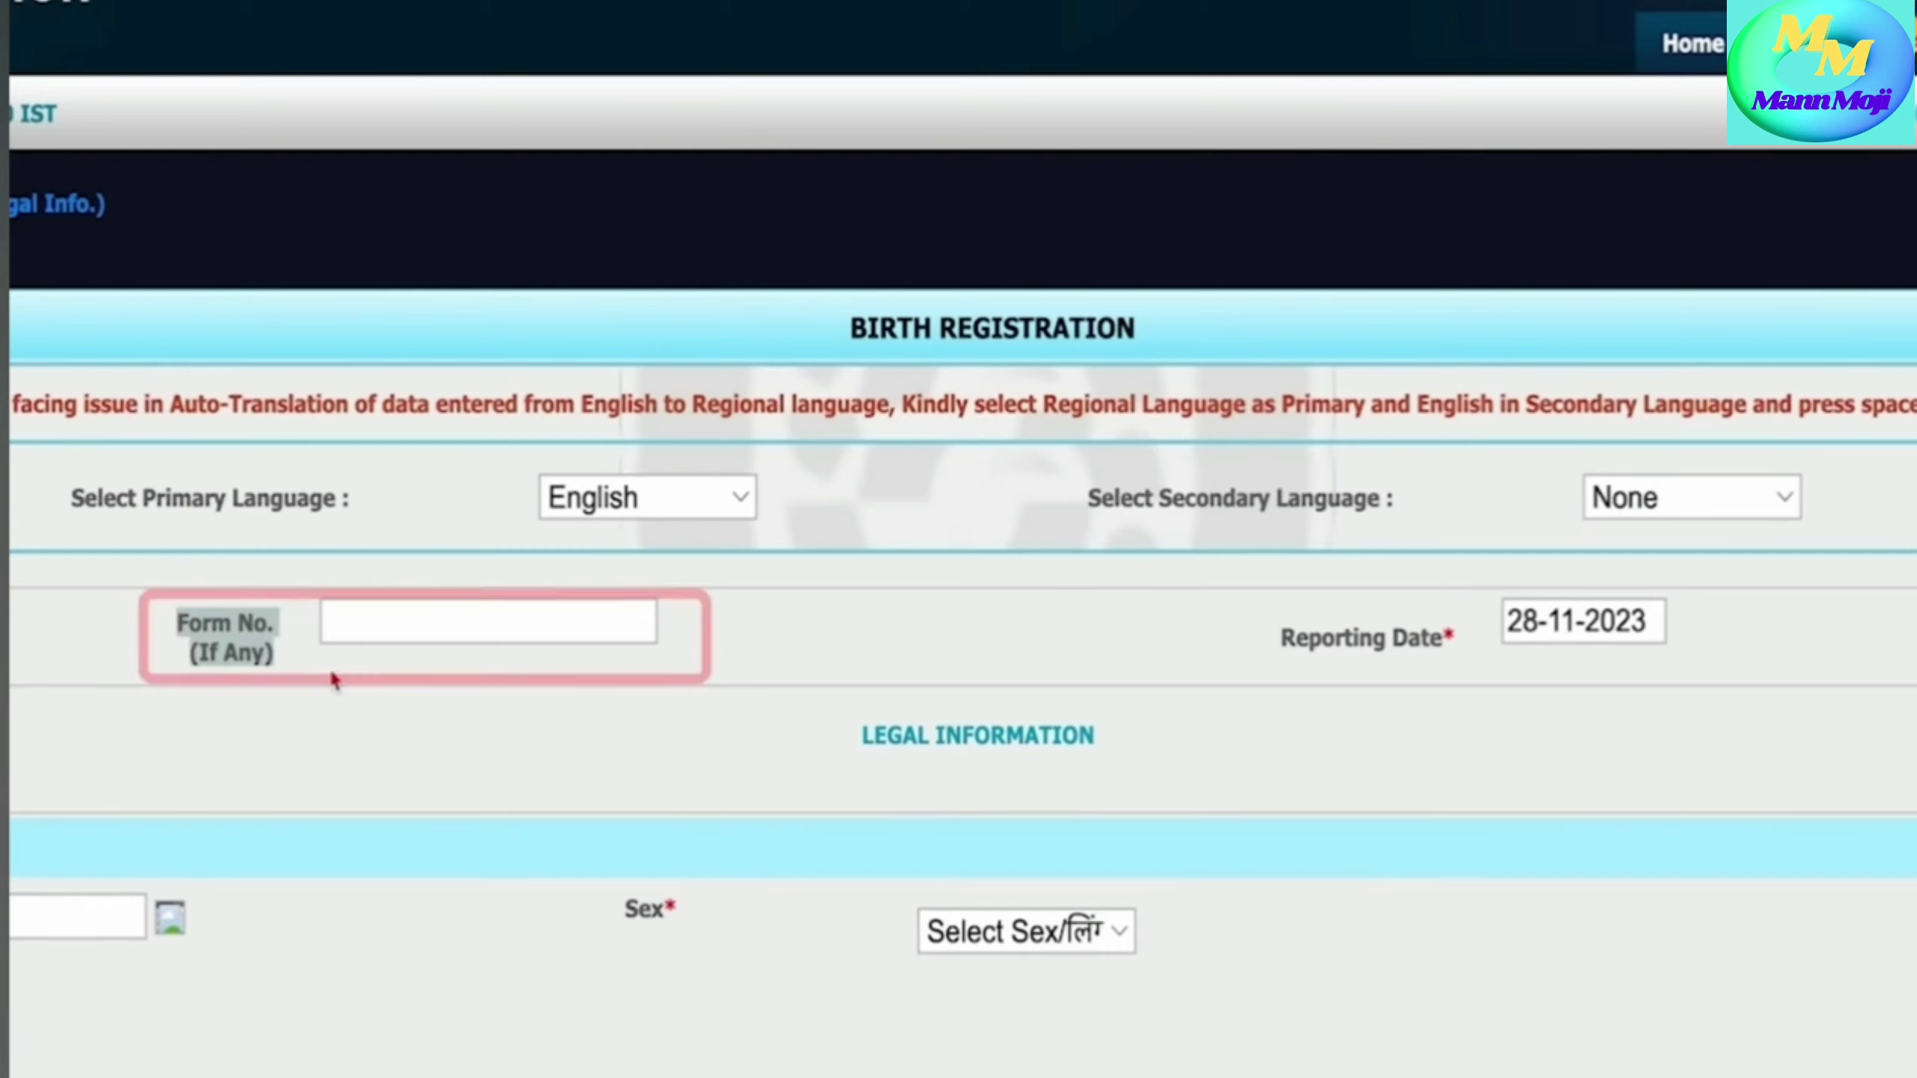
{"action": "left_click", "coordinate": [366, 625]}
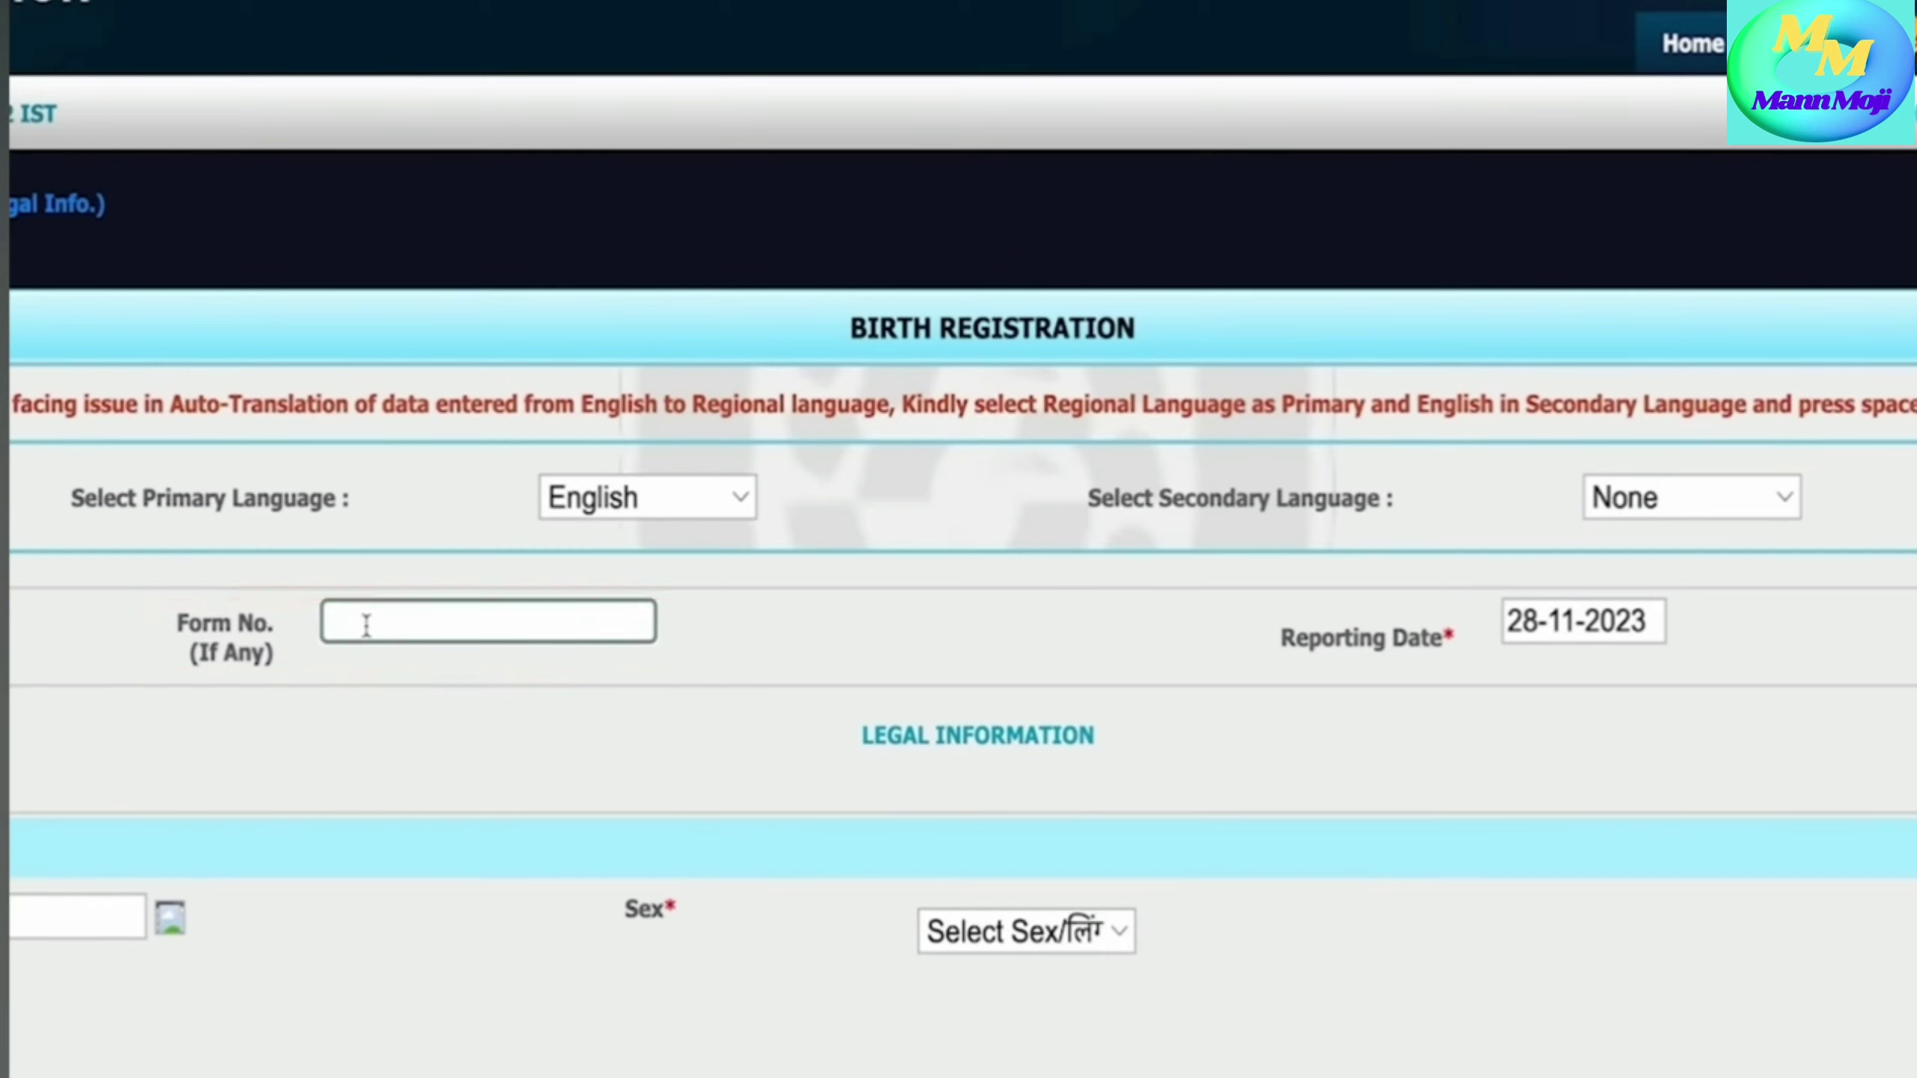
{"action": "type", "text": "1234"}
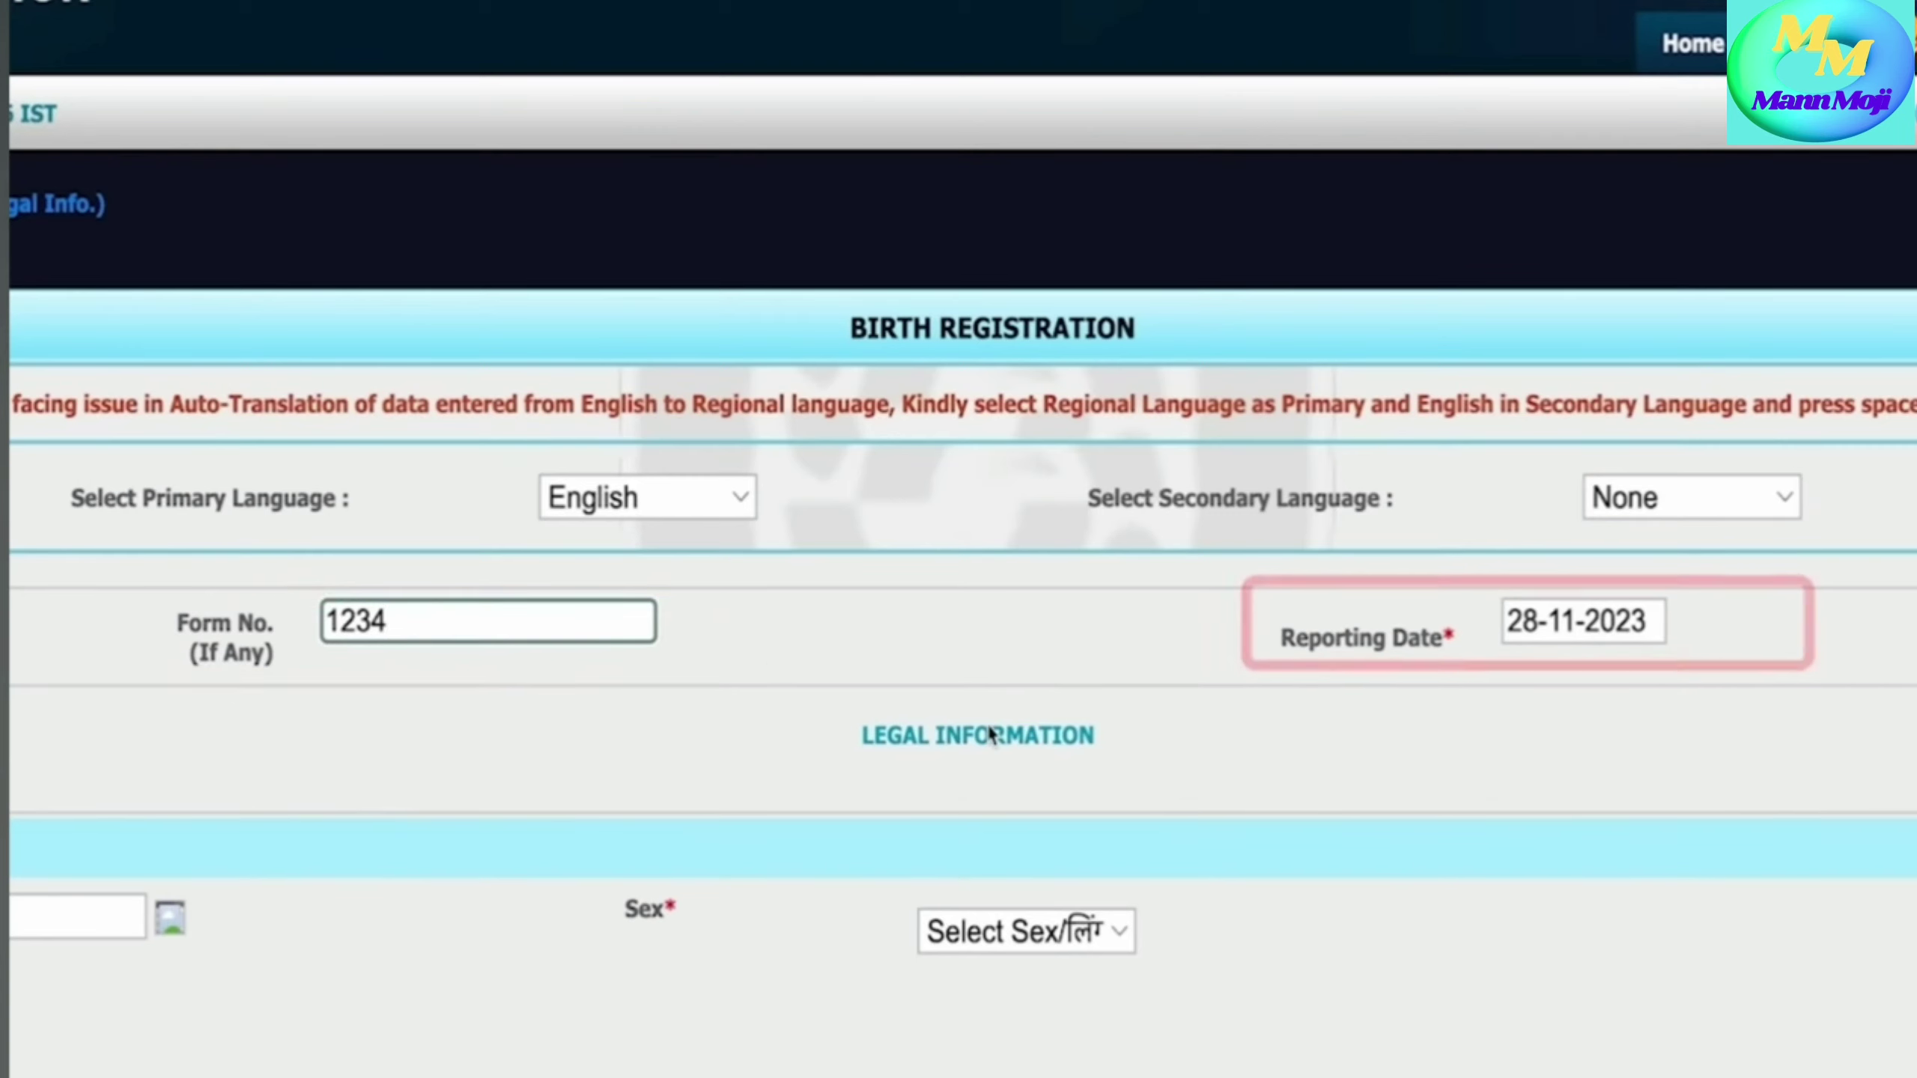
{"action": "scroll", "coordinate": [988, 729], "scroll_direction": "down", "scroll_amount": 3}
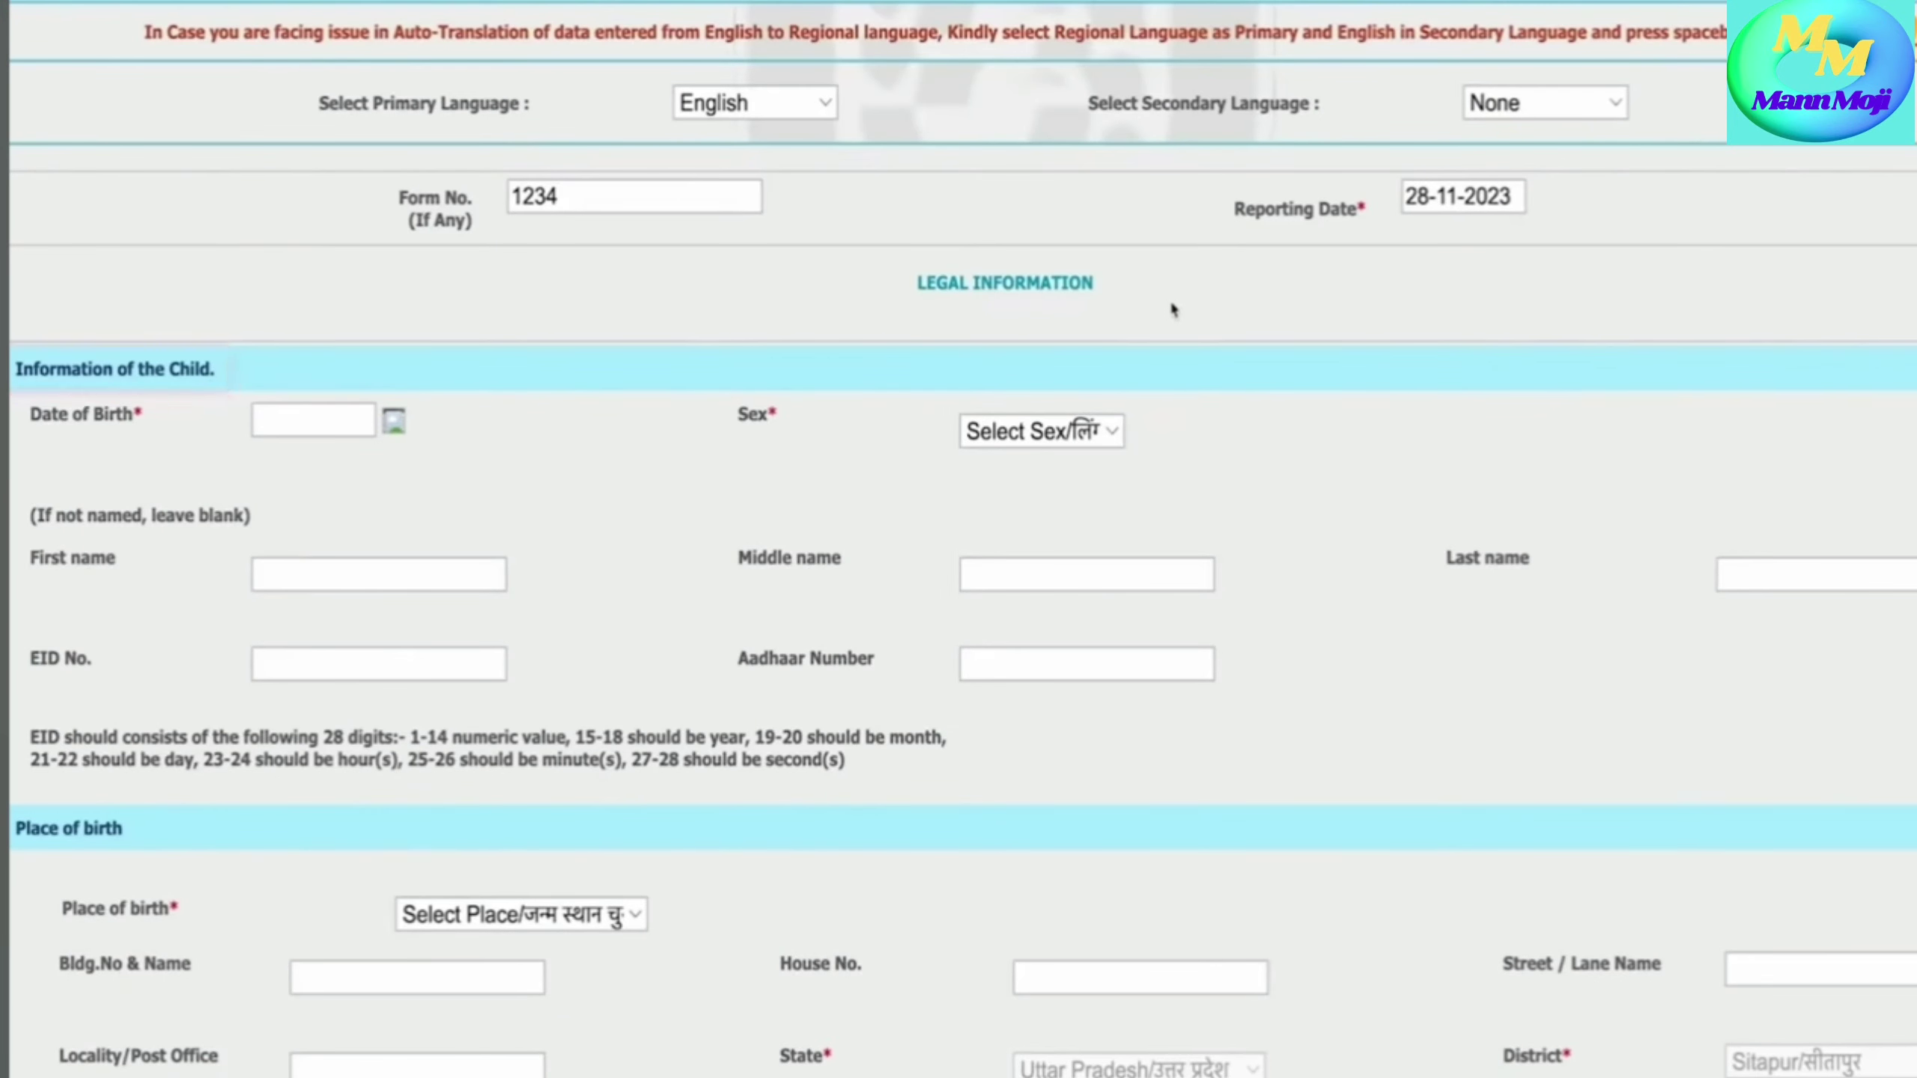
{"action": "left_click", "coordinate": [393, 423]}
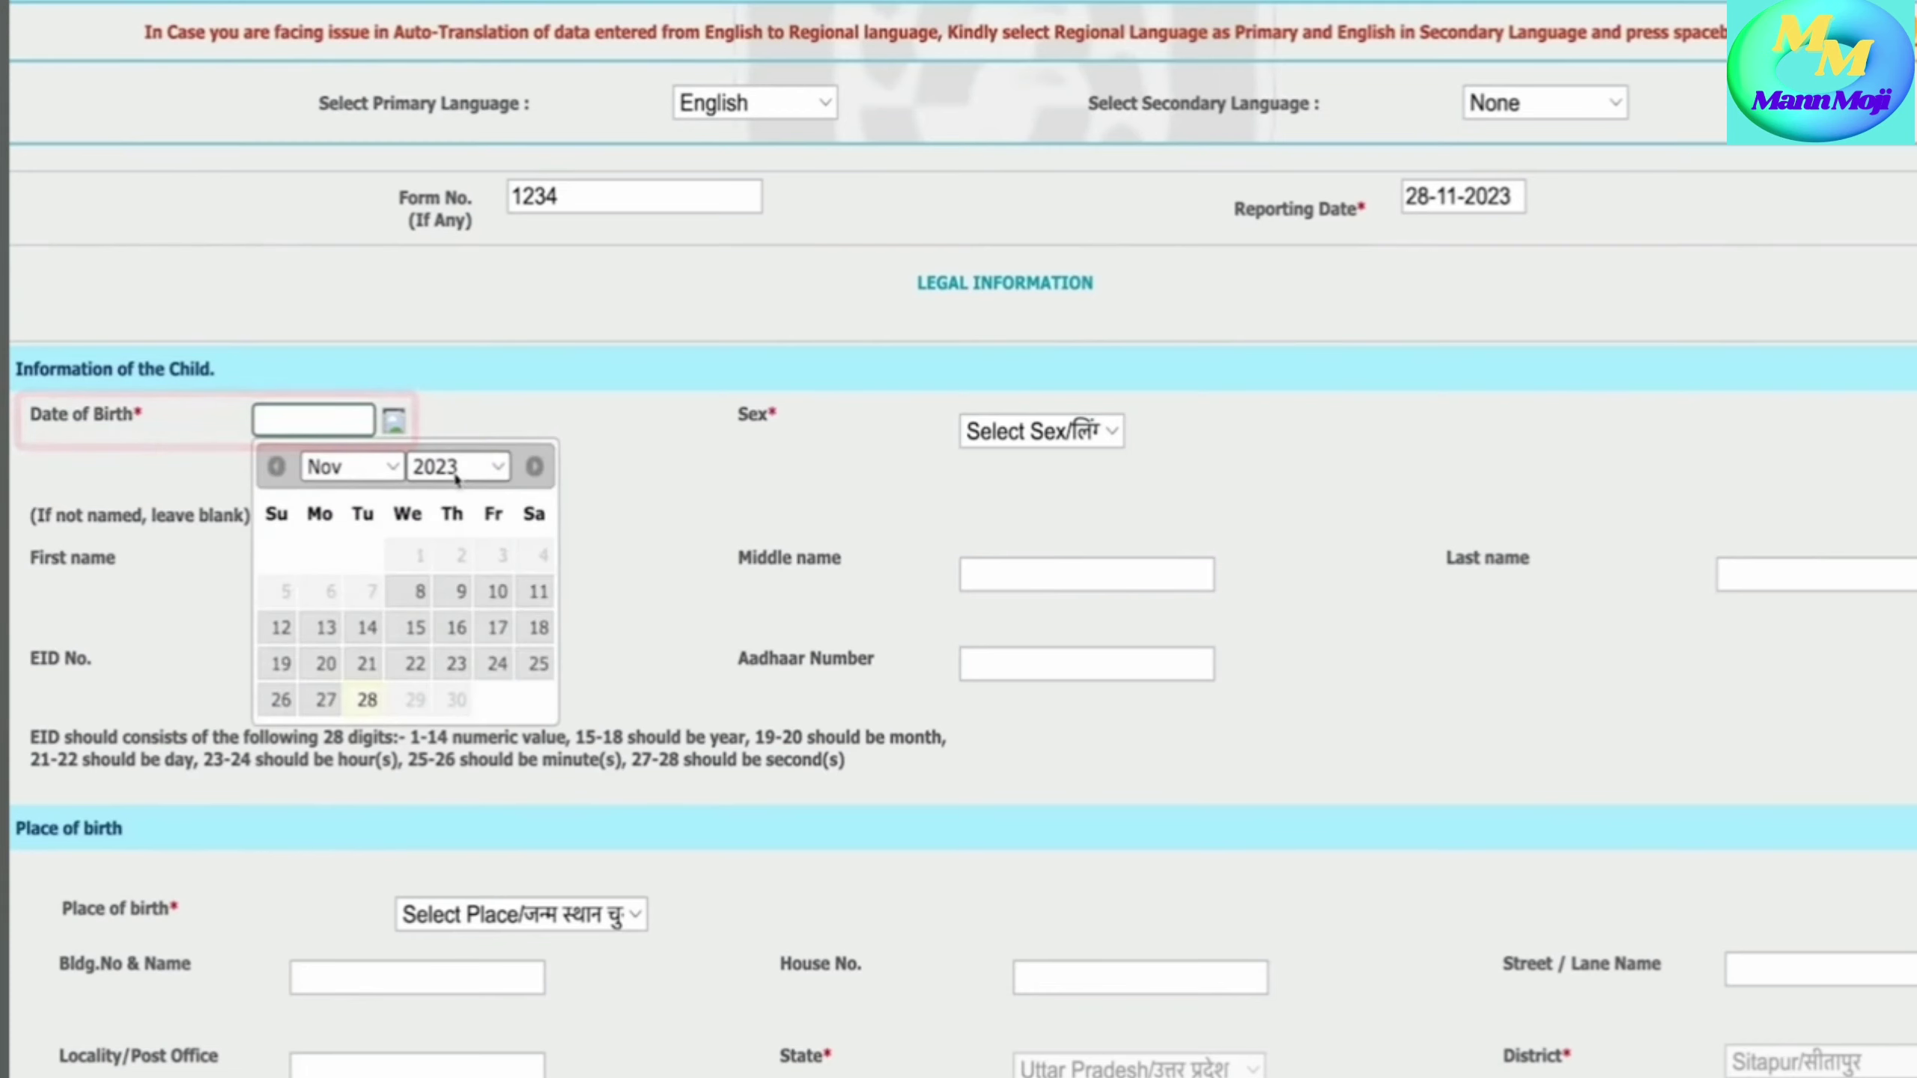
- Set the child's date of birth to 08-11-2023 and sex to Male
{"action": "left_click", "coordinate": [420, 591]}
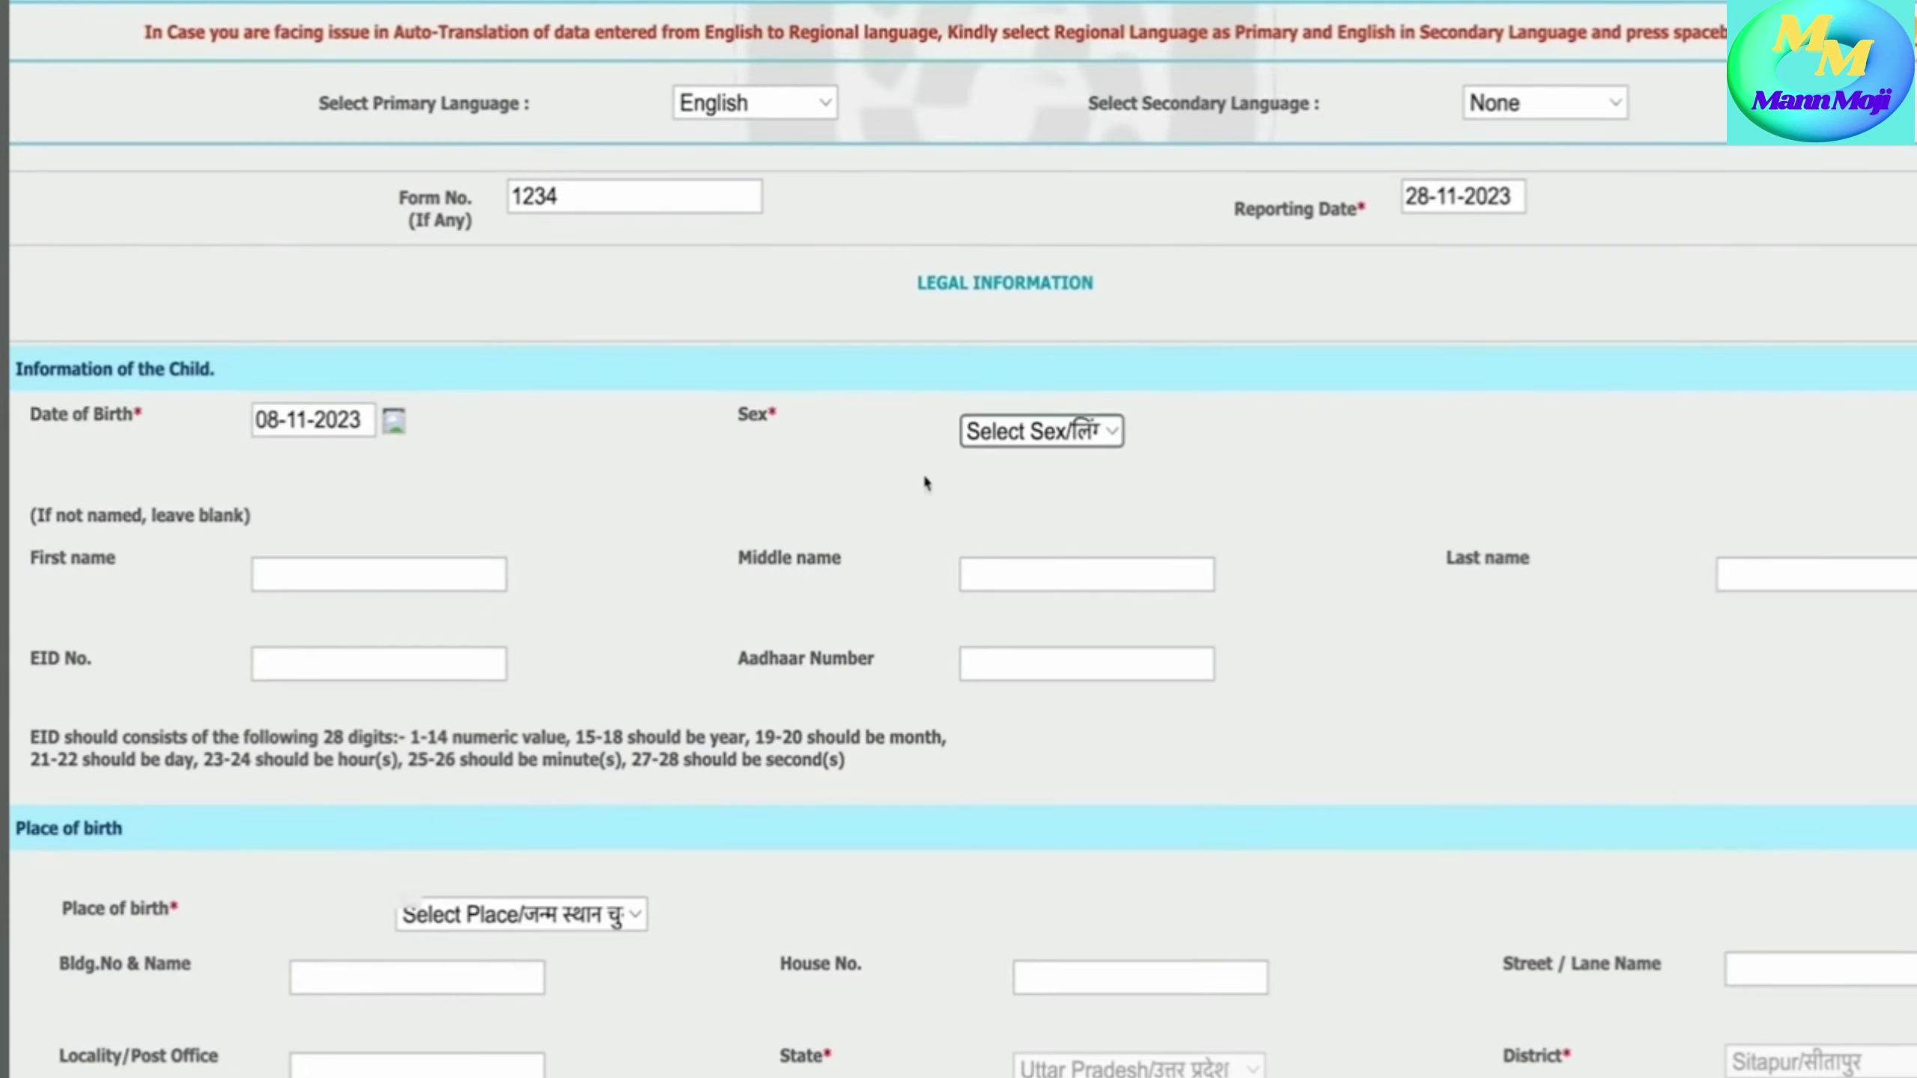
{"action": "left_click", "coordinate": [1042, 432]}
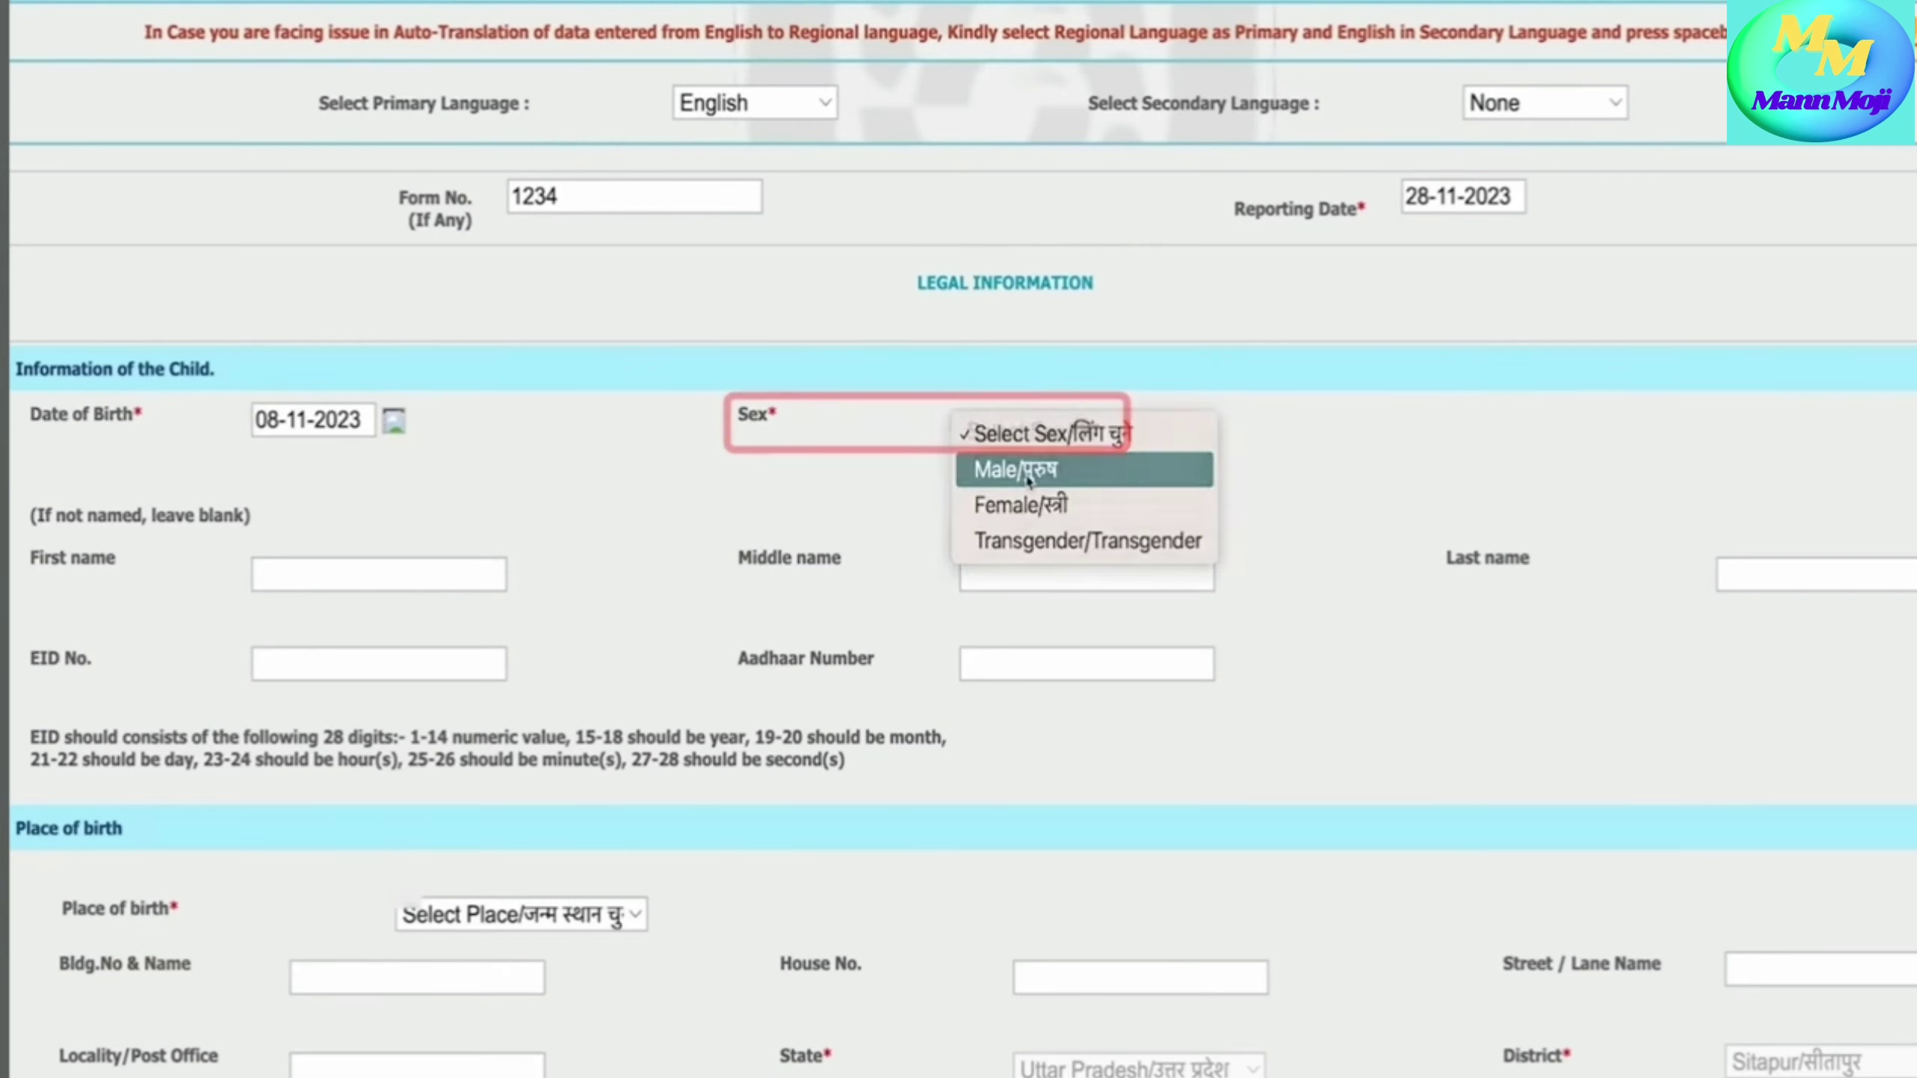
{"action": "left_click", "coordinate": [1028, 477]}
{"action": "scroll", "coordinate": [548, 582], "scroll_direction": "down", "scroll_amount": 2}
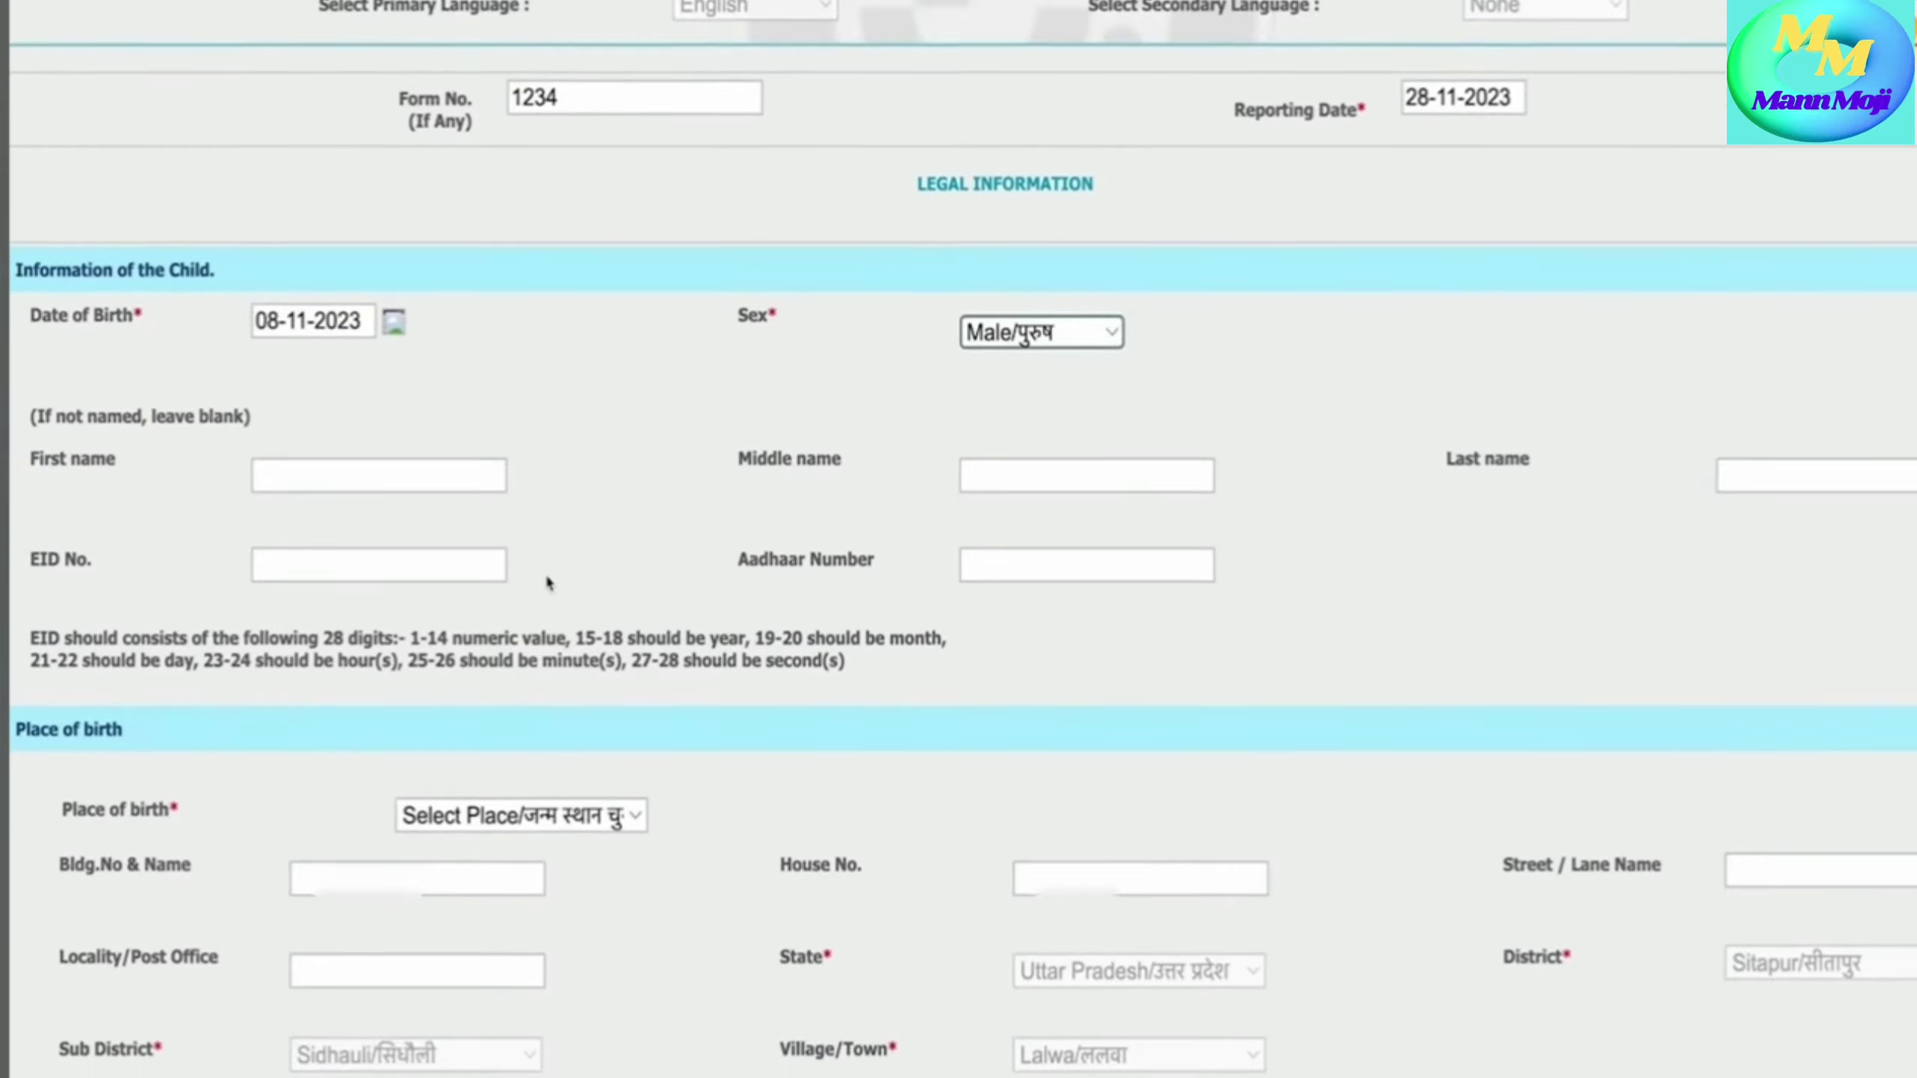
{"action": "scroll", "coordinate": [548, 583], "scroll_direction": "down", "scroll_amount": 3}
- Enter the child's first, middle and last names
{"action": "left_click", "coordinate": [316, 323]}
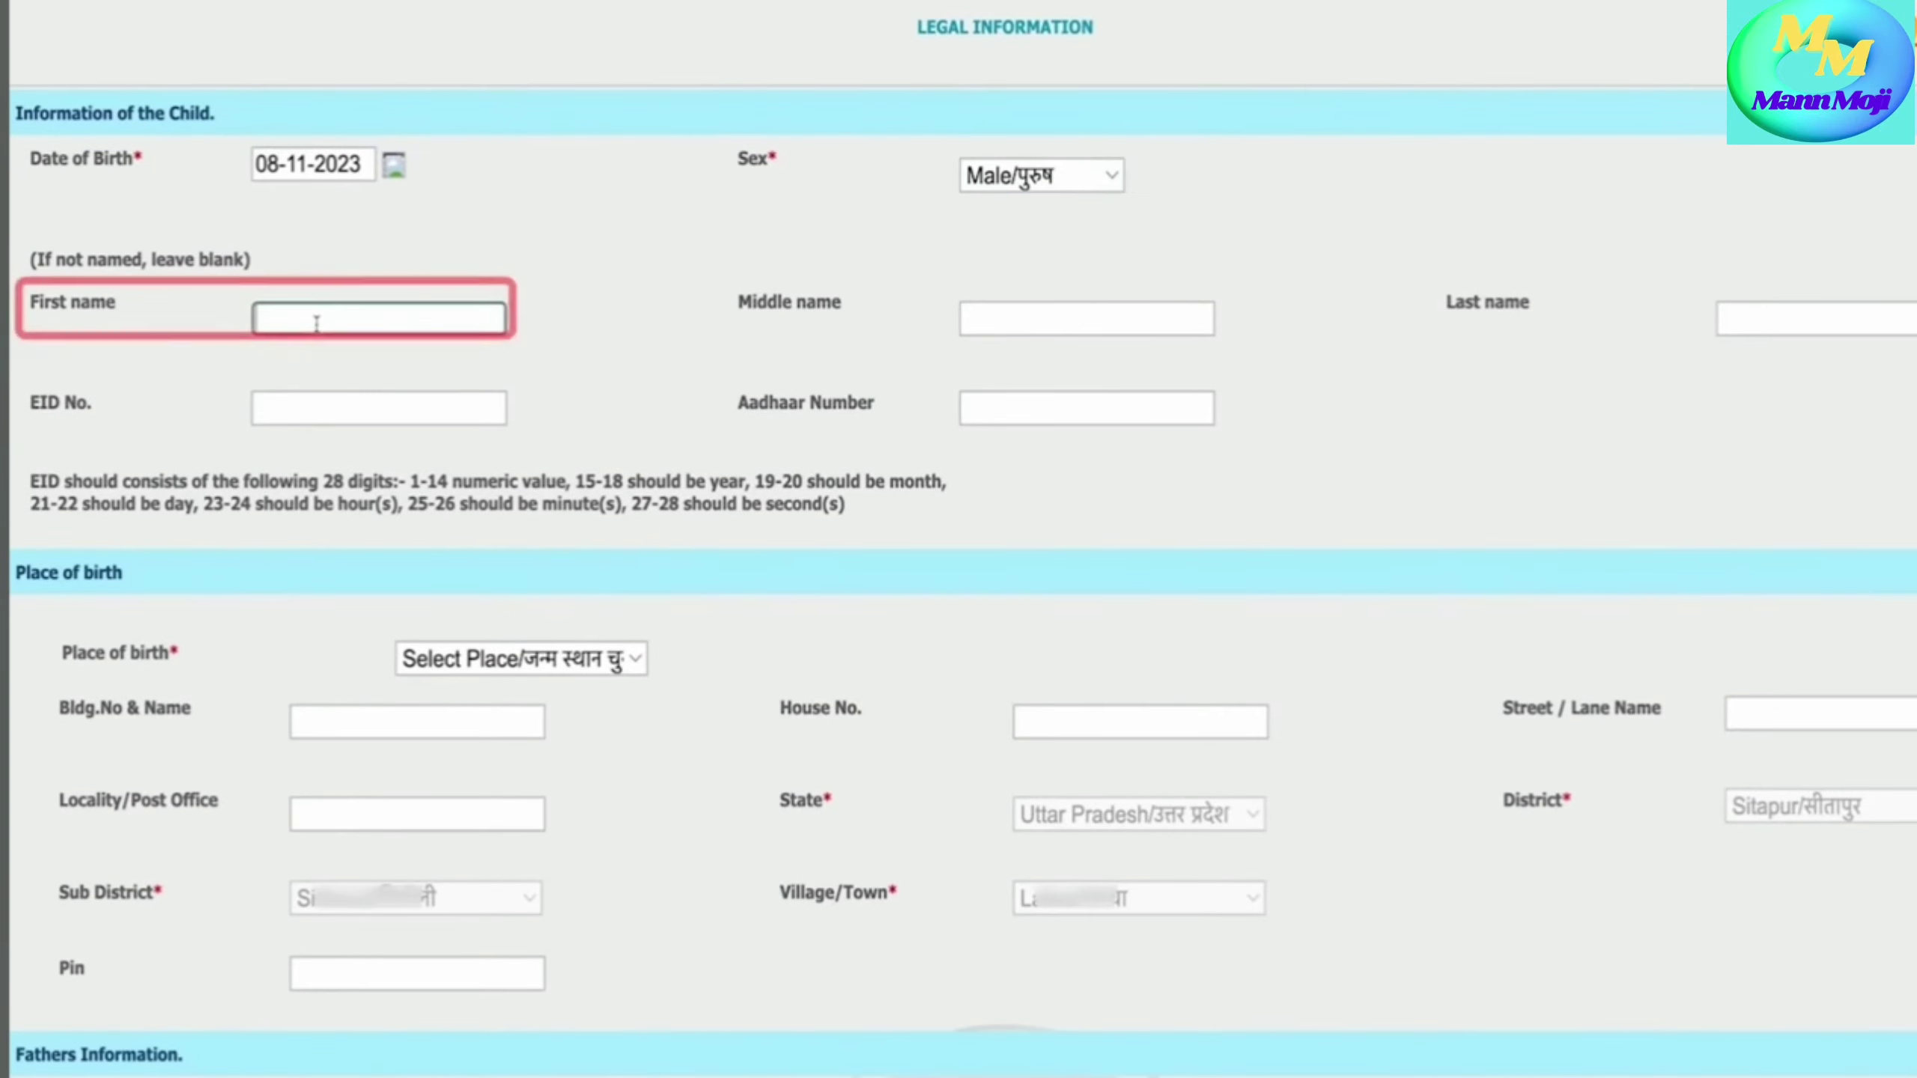
{"action": "type", "text": "EXA"}
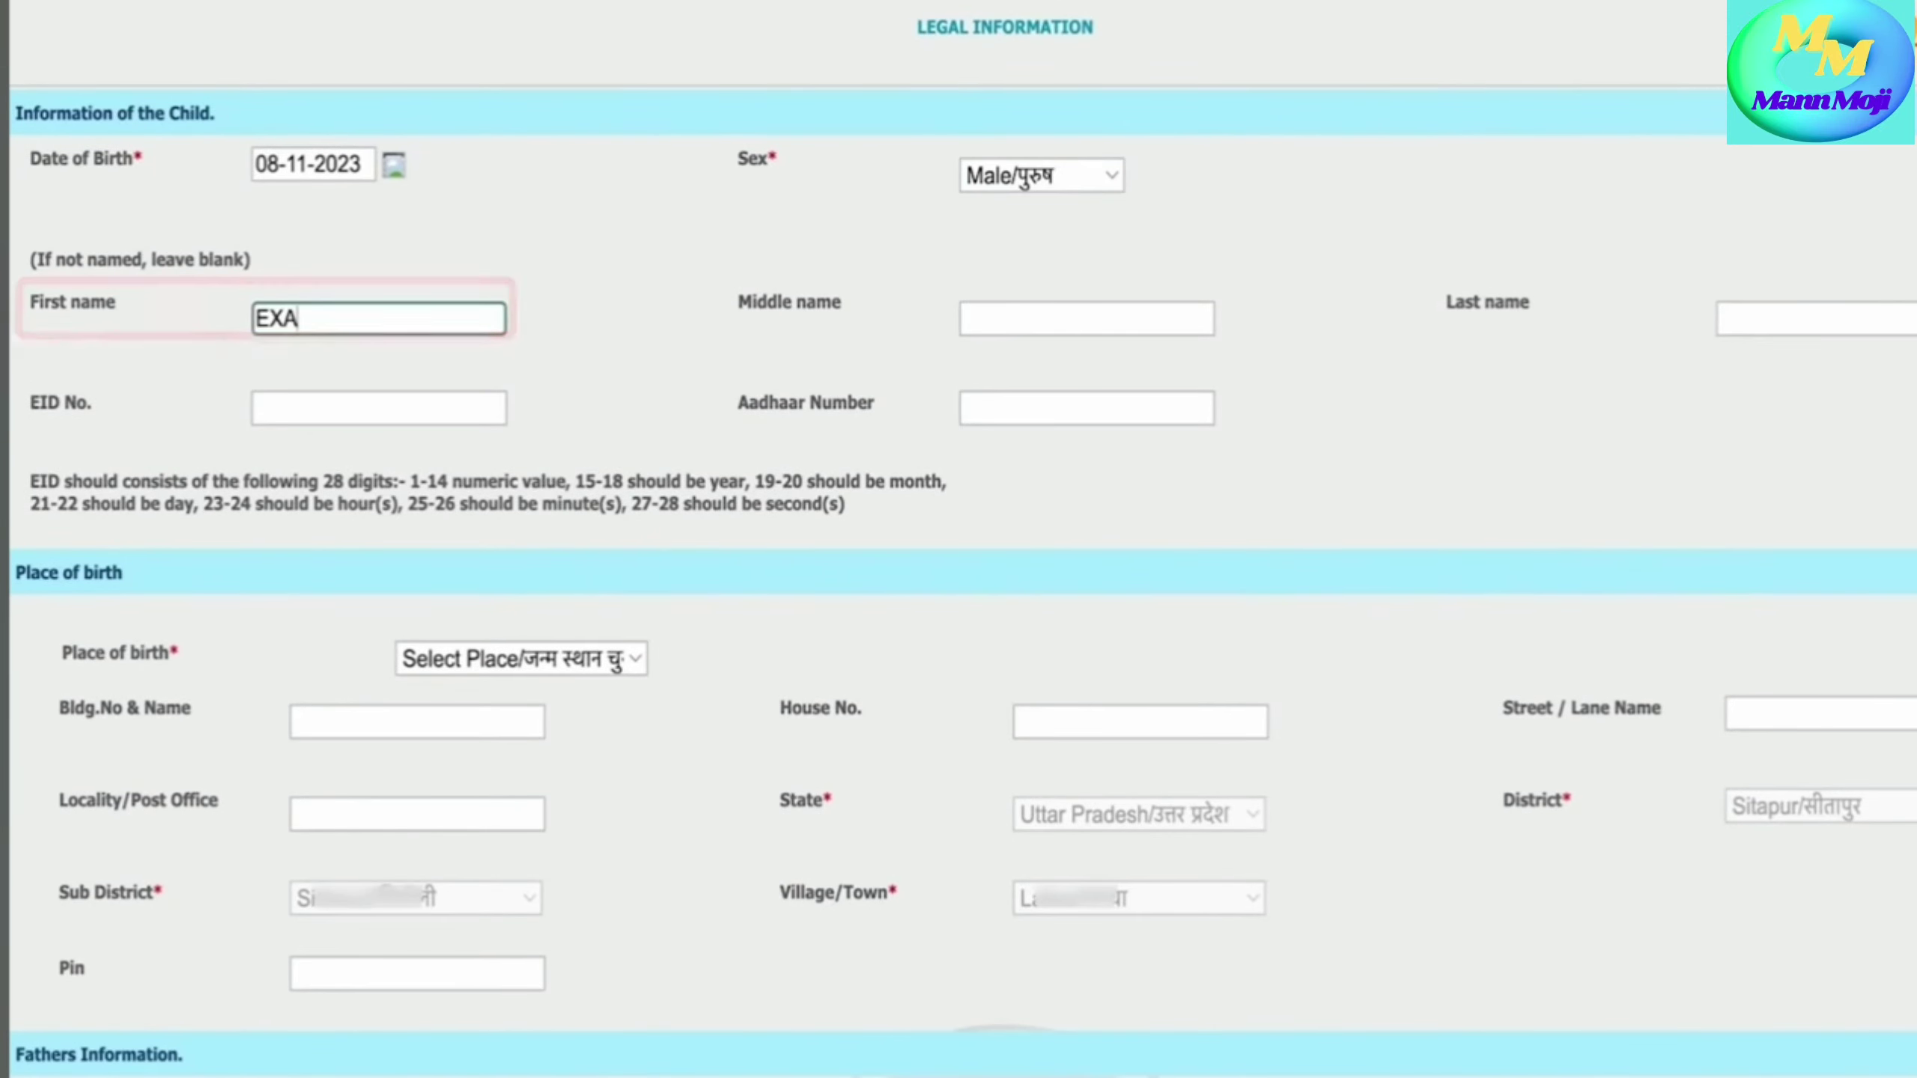
{"action": "type", "text": "M"}
{"action": "type", "text": "PLE RAM"}
{"action": "key", "text": "Tab"}
{"action": "type", "text": "EXAMPLE KUMAR"}
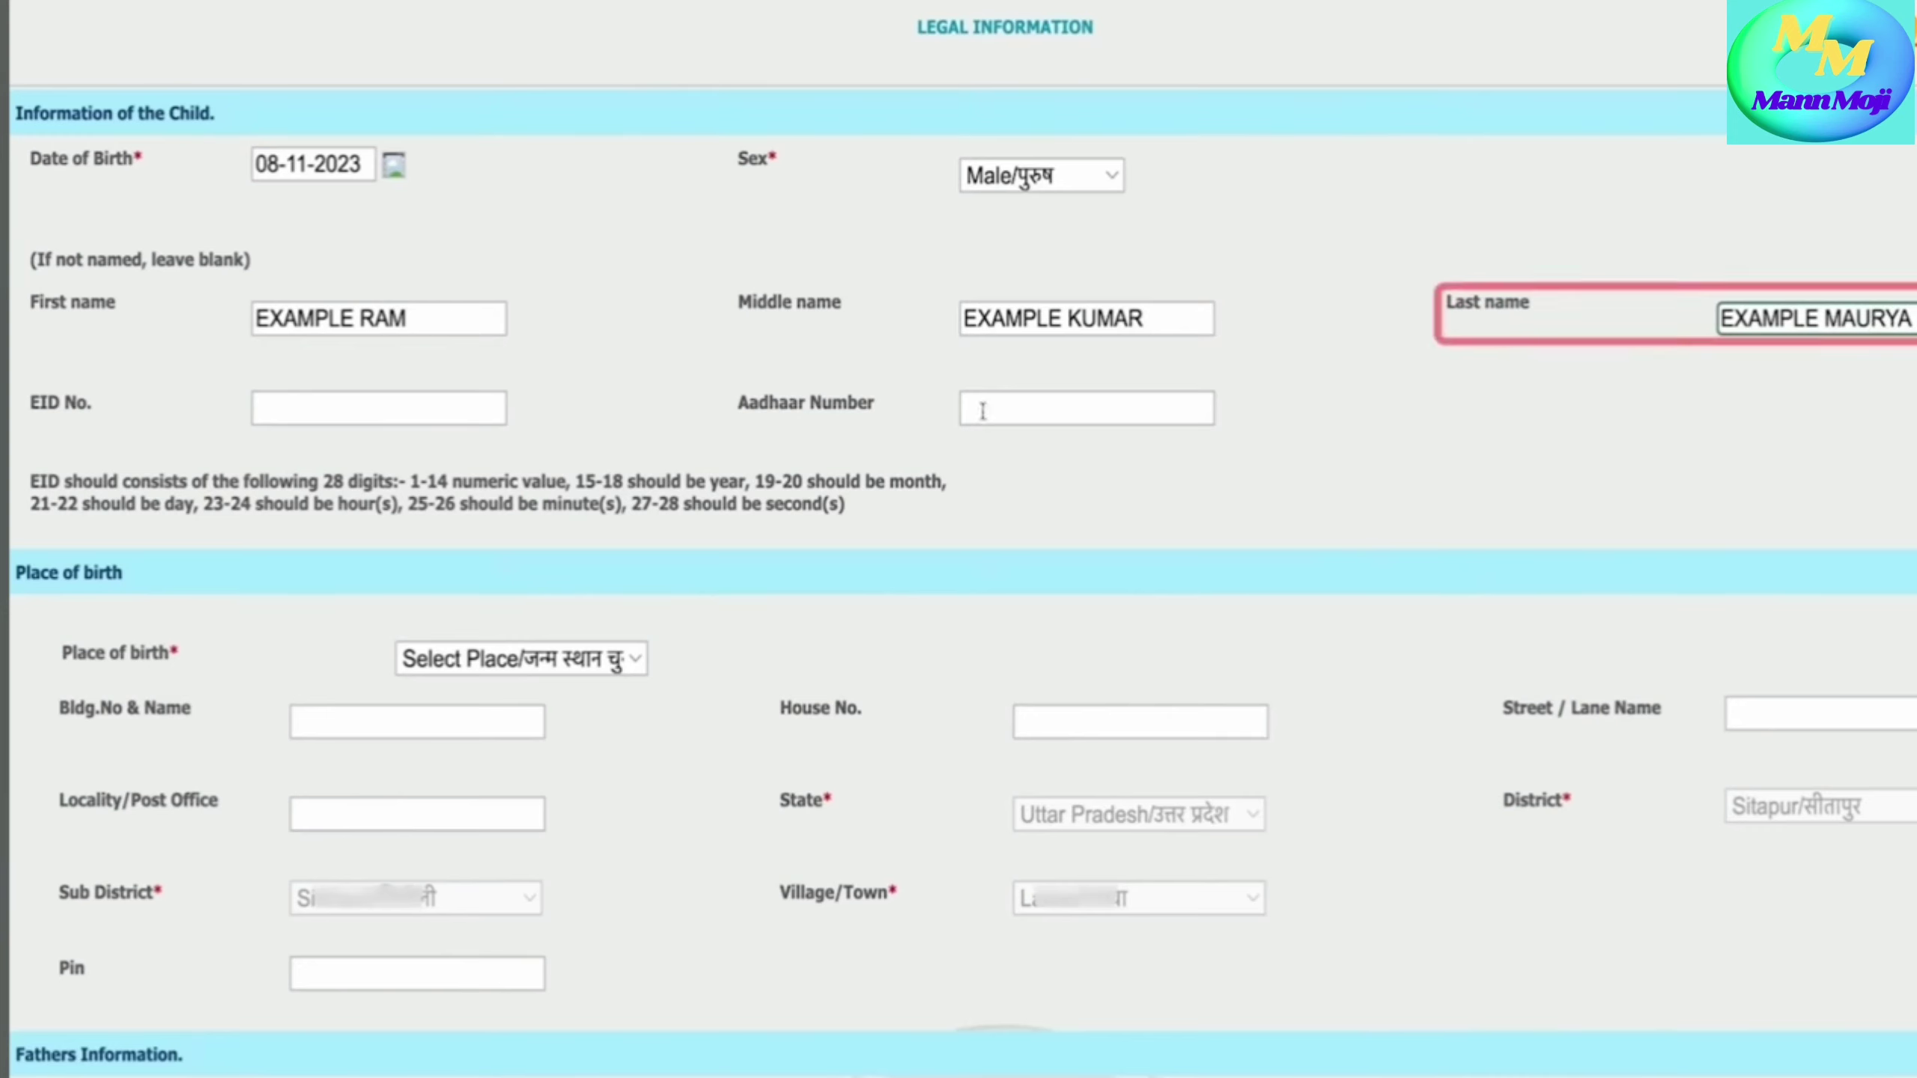
- Fill in the child's EID number and Aadhaar number
{"action": "left_click", "coordinate": [372, 411]}
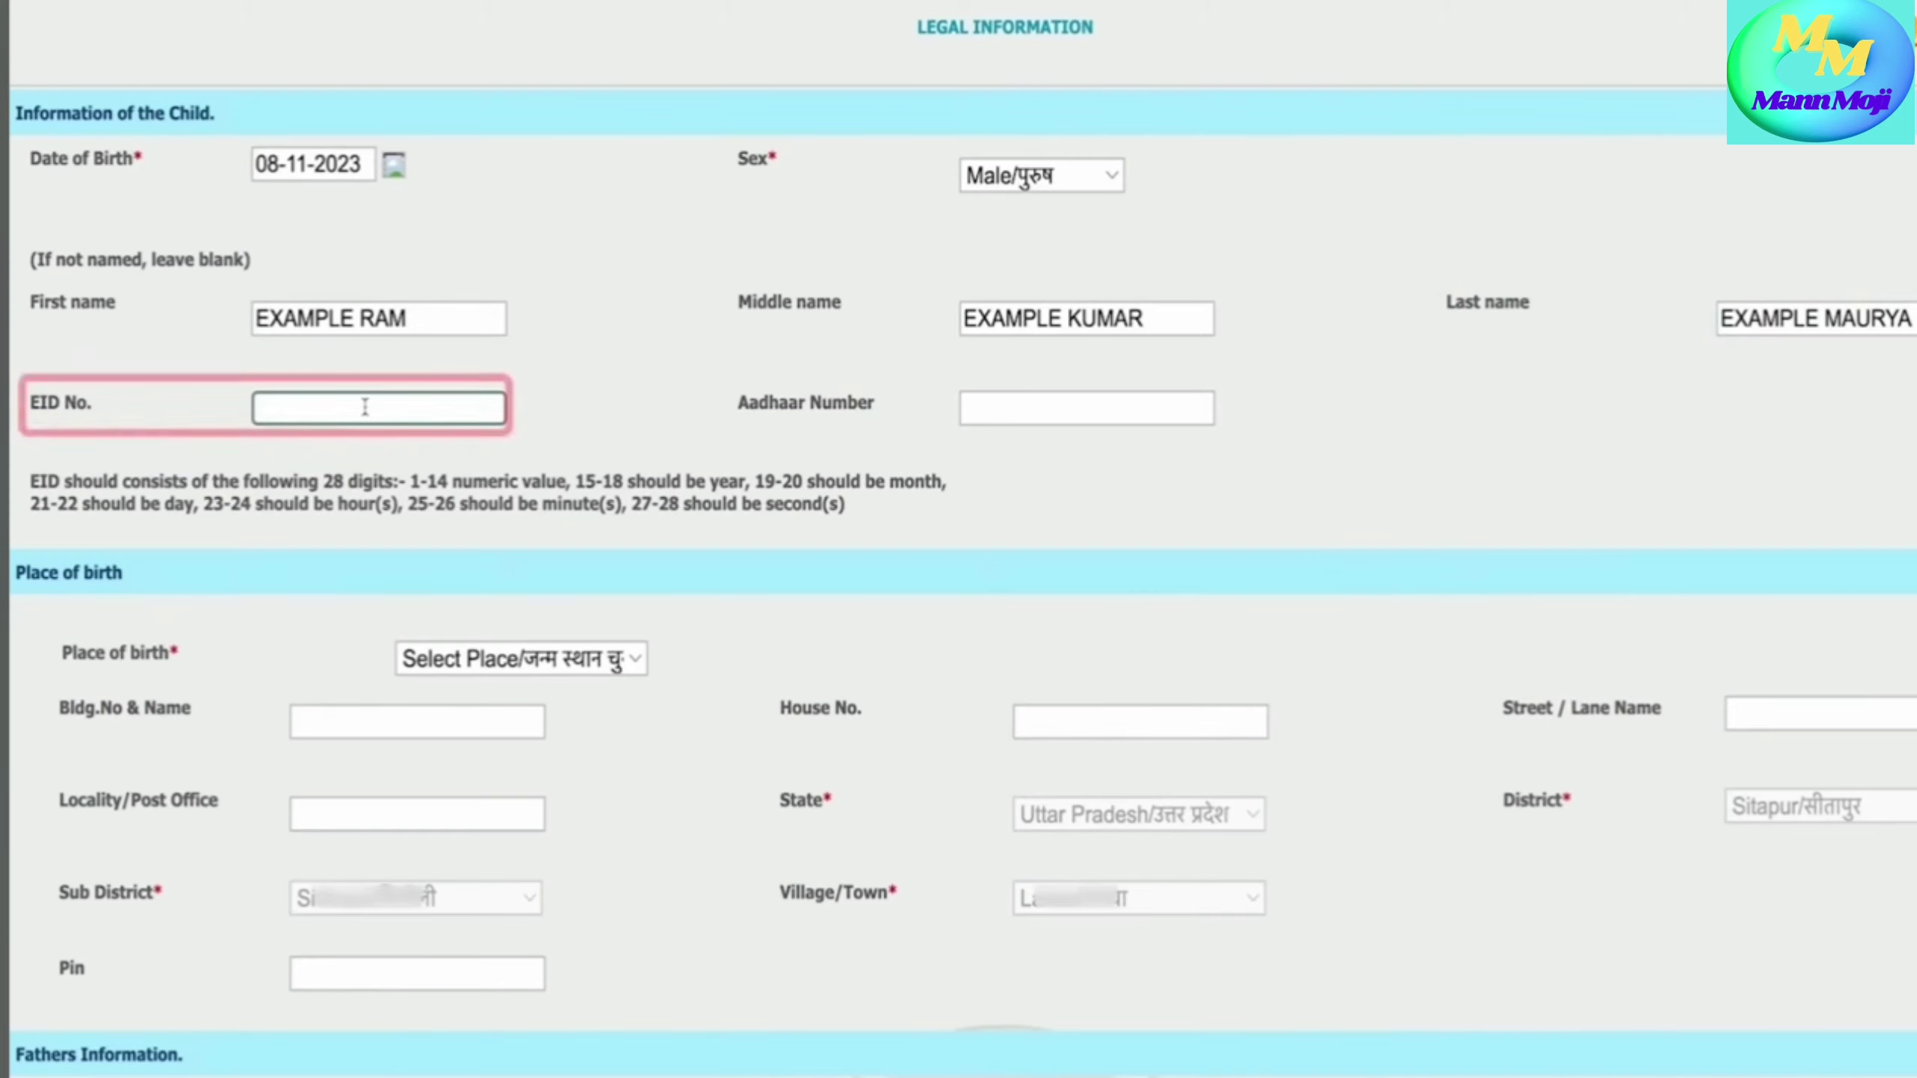
{"action": "type", "text": "222"}
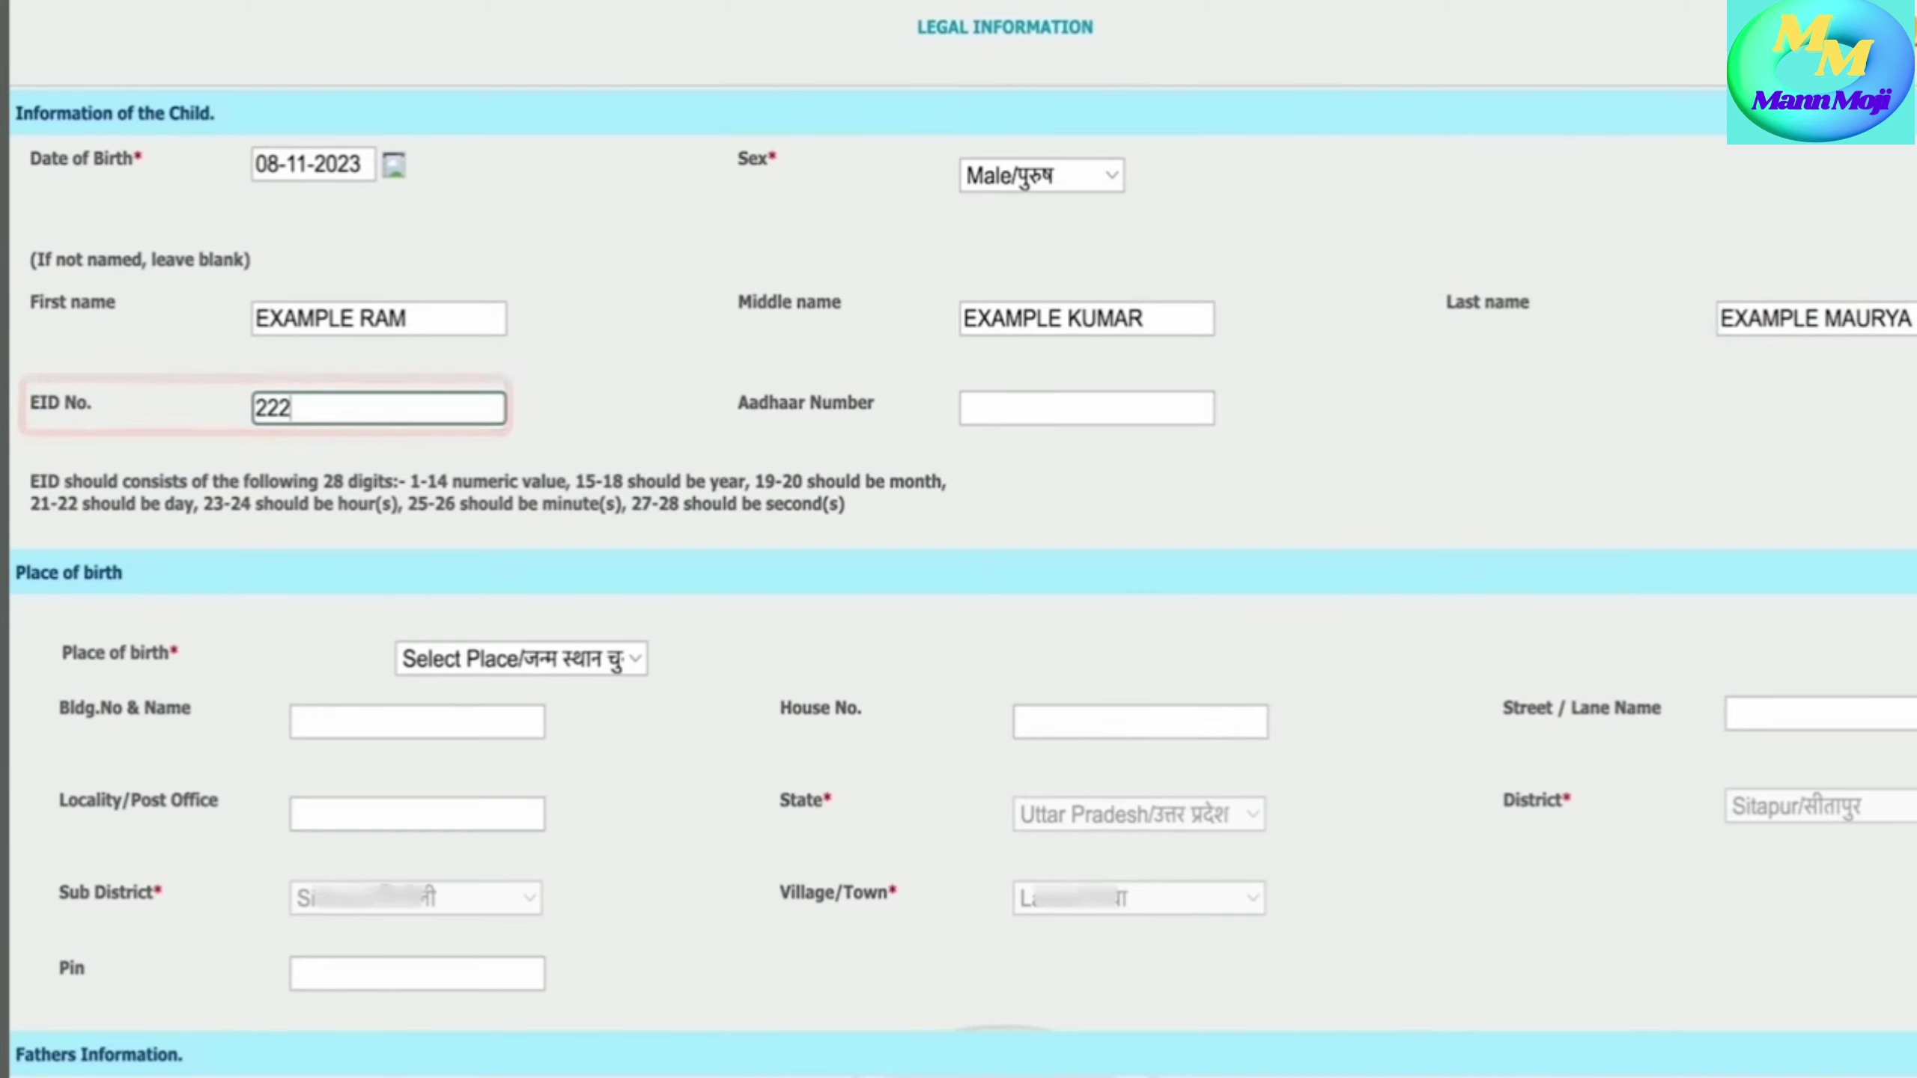
{"action": "type", "text": "22222222"}
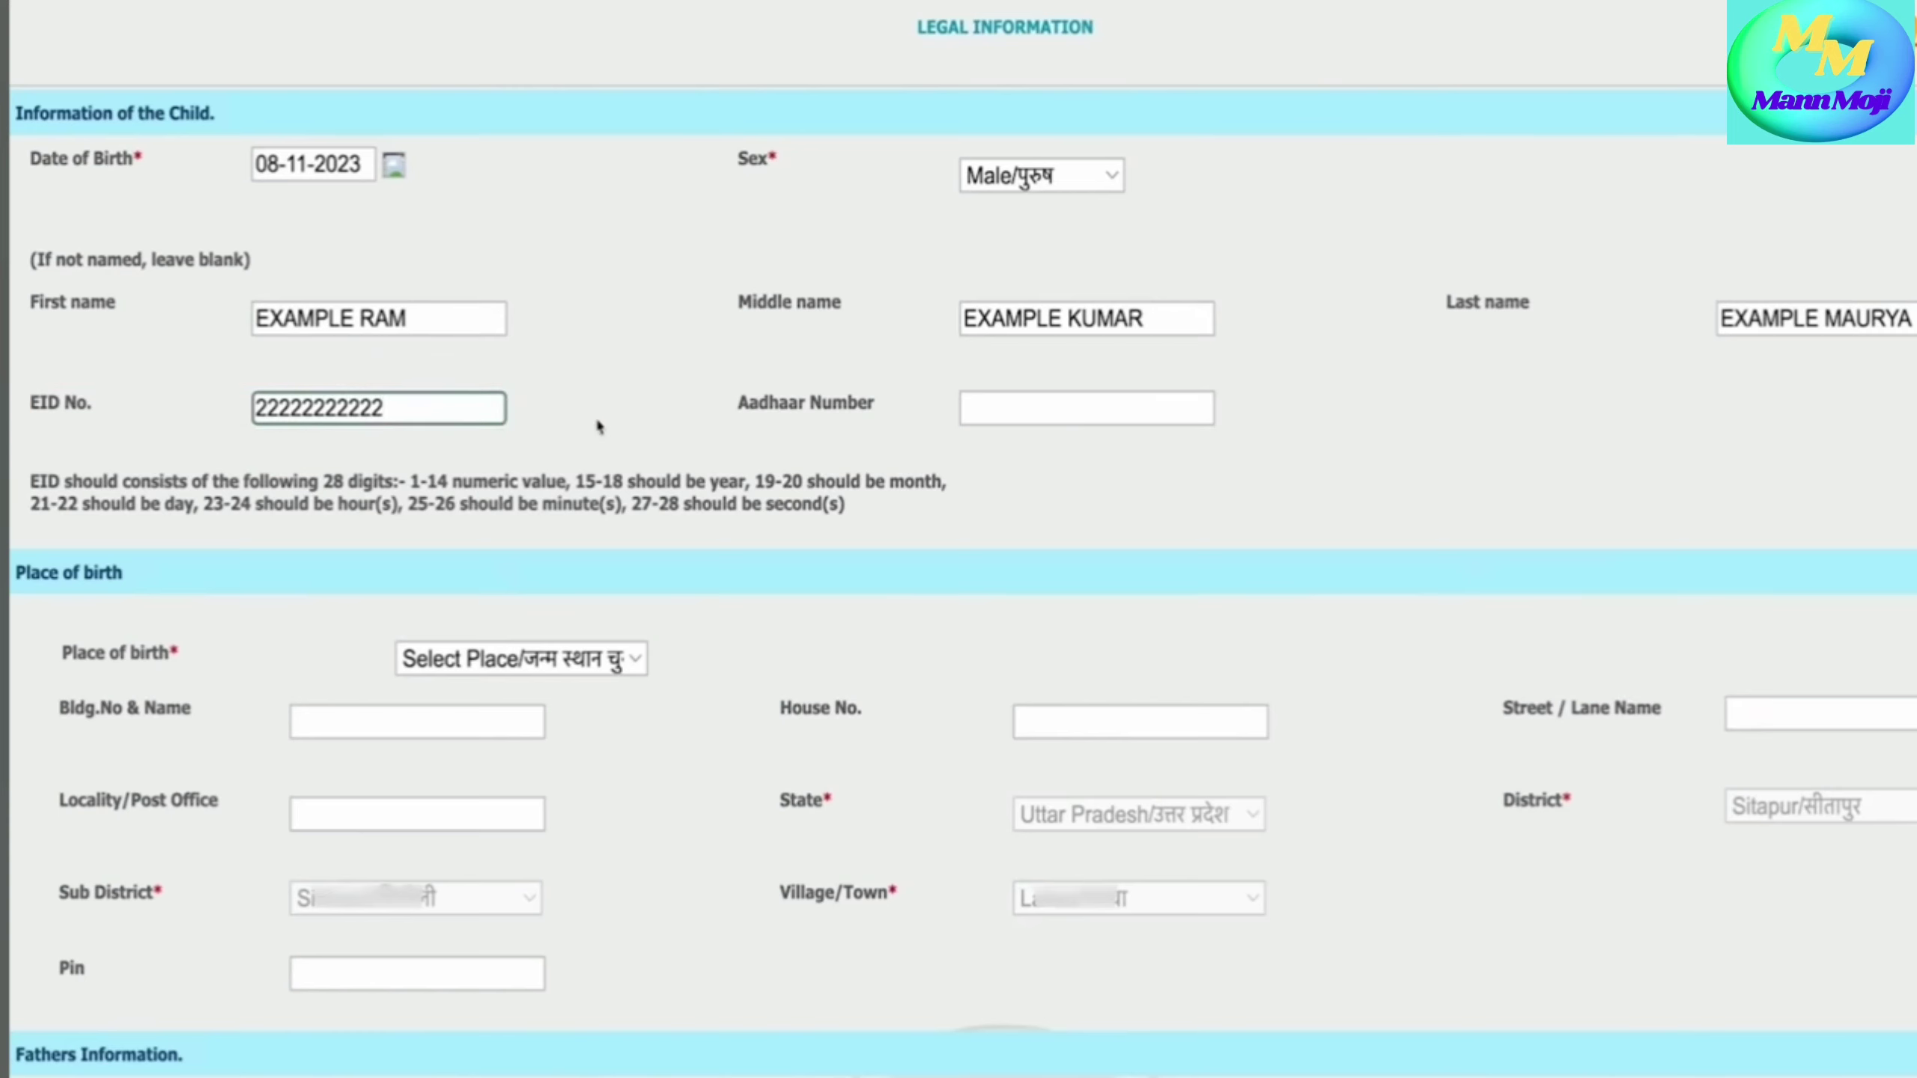
{"action": "type", "text": "222222222222222222222"}
{"action": "left_click", "coordinate": [1078, 416]}
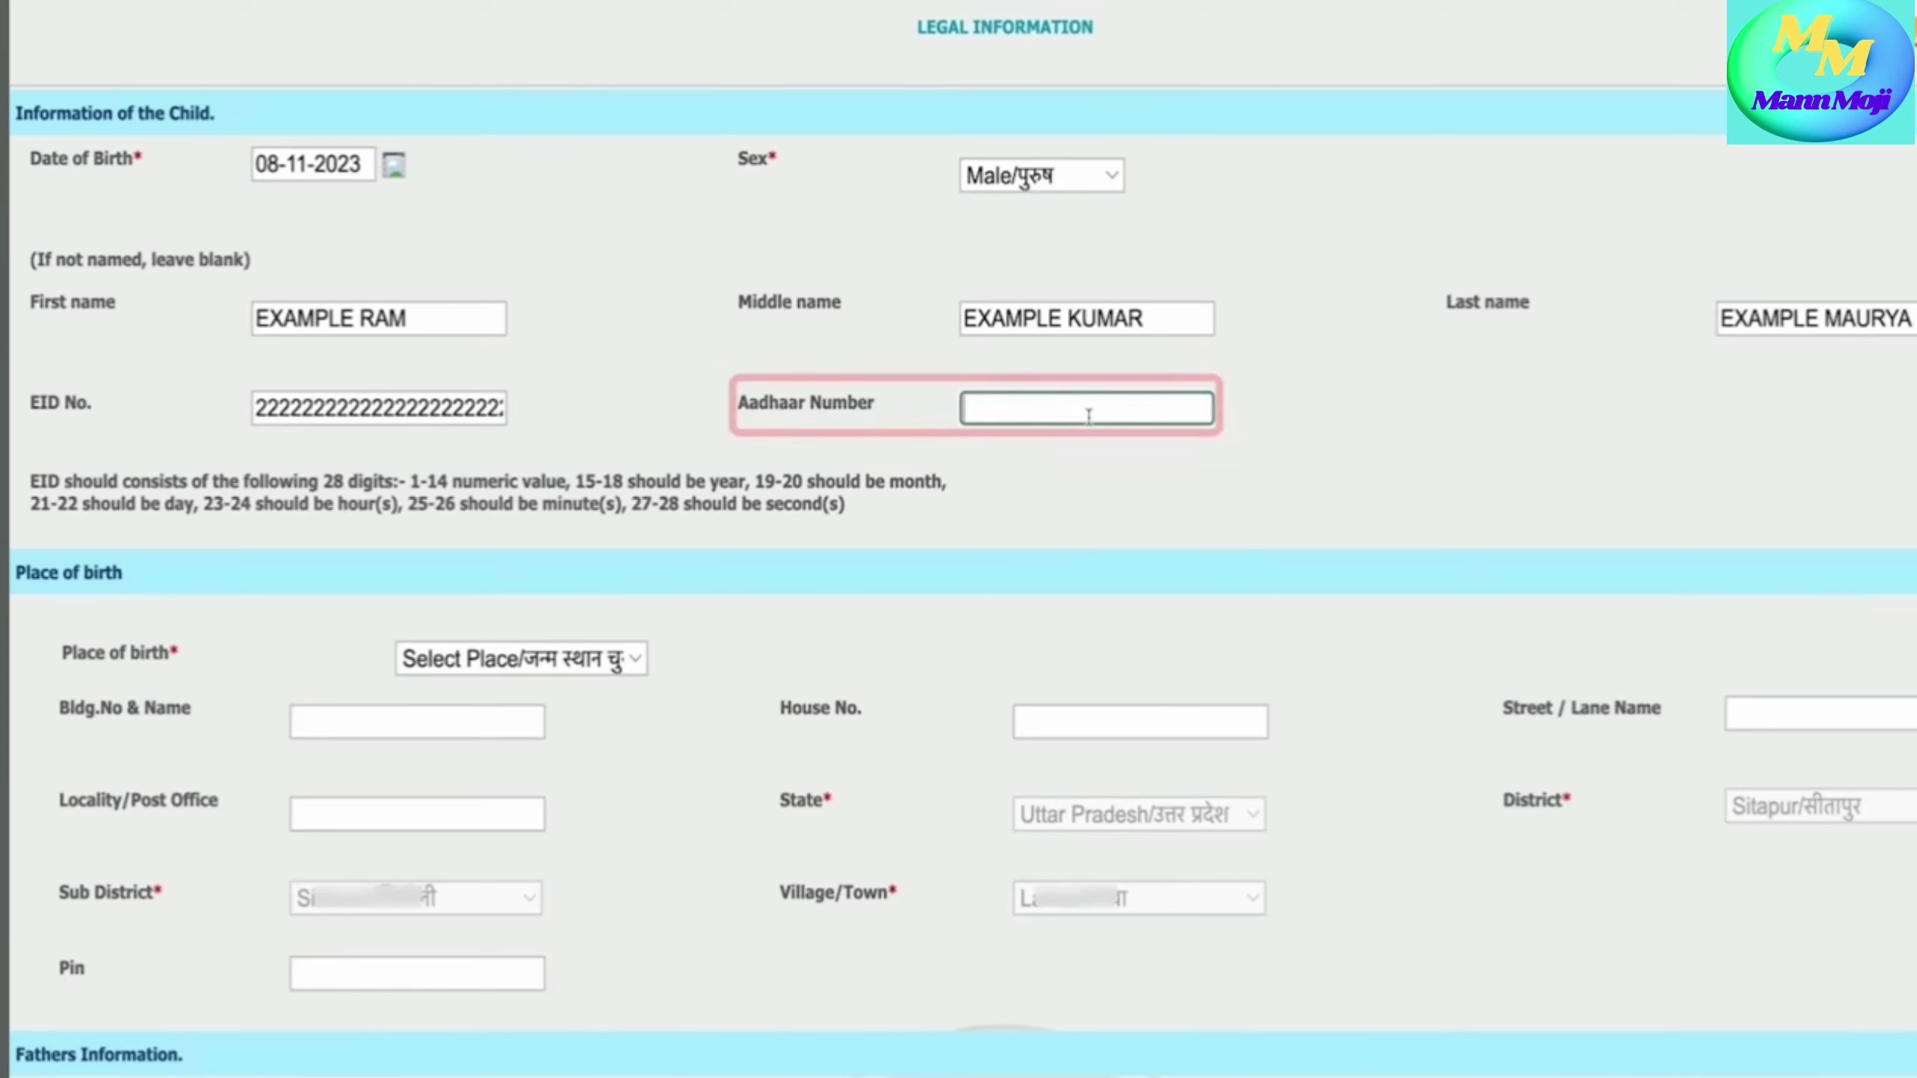
{"action": "type", "text": "1111 1"}
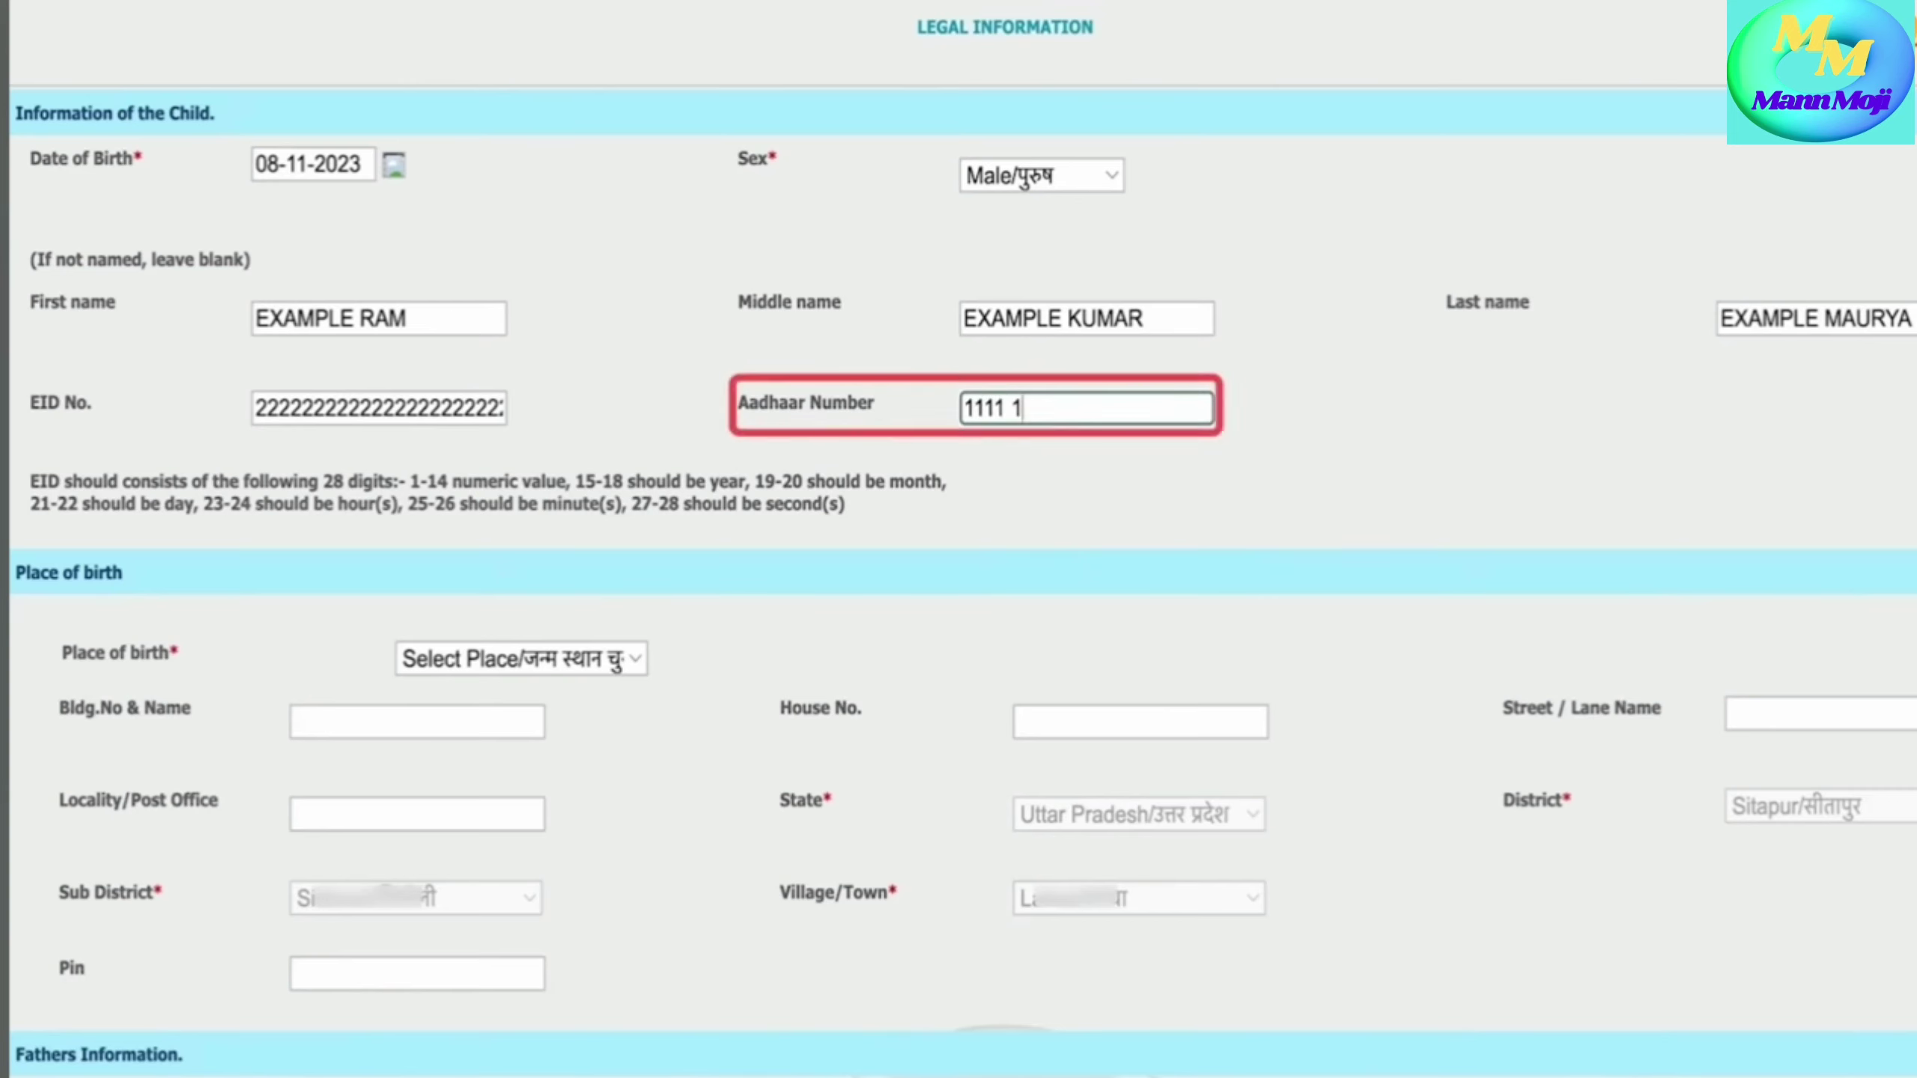
{"action": "type", "text": "111 1111"}
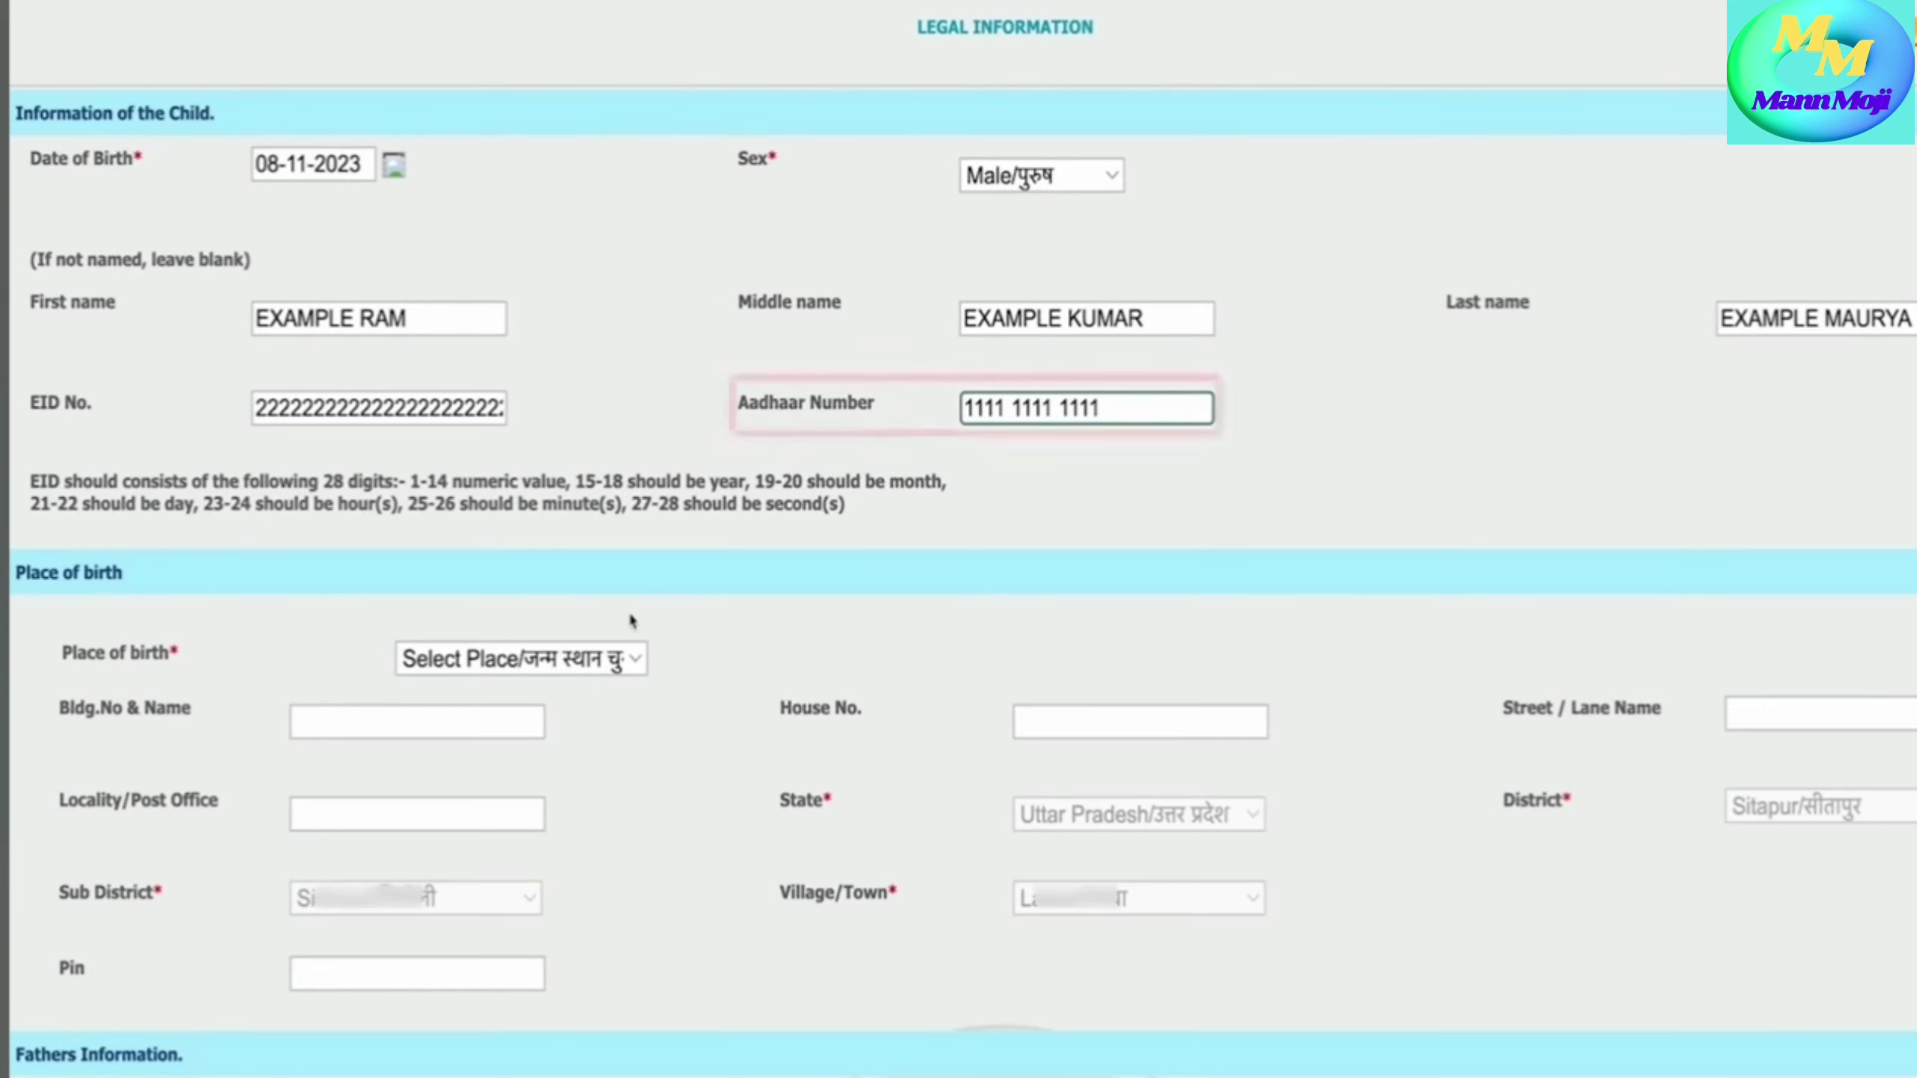
{"action": "scroll", "coordinate": [632, 621], "scroll_direction": "down", "scroll_amount": 4}
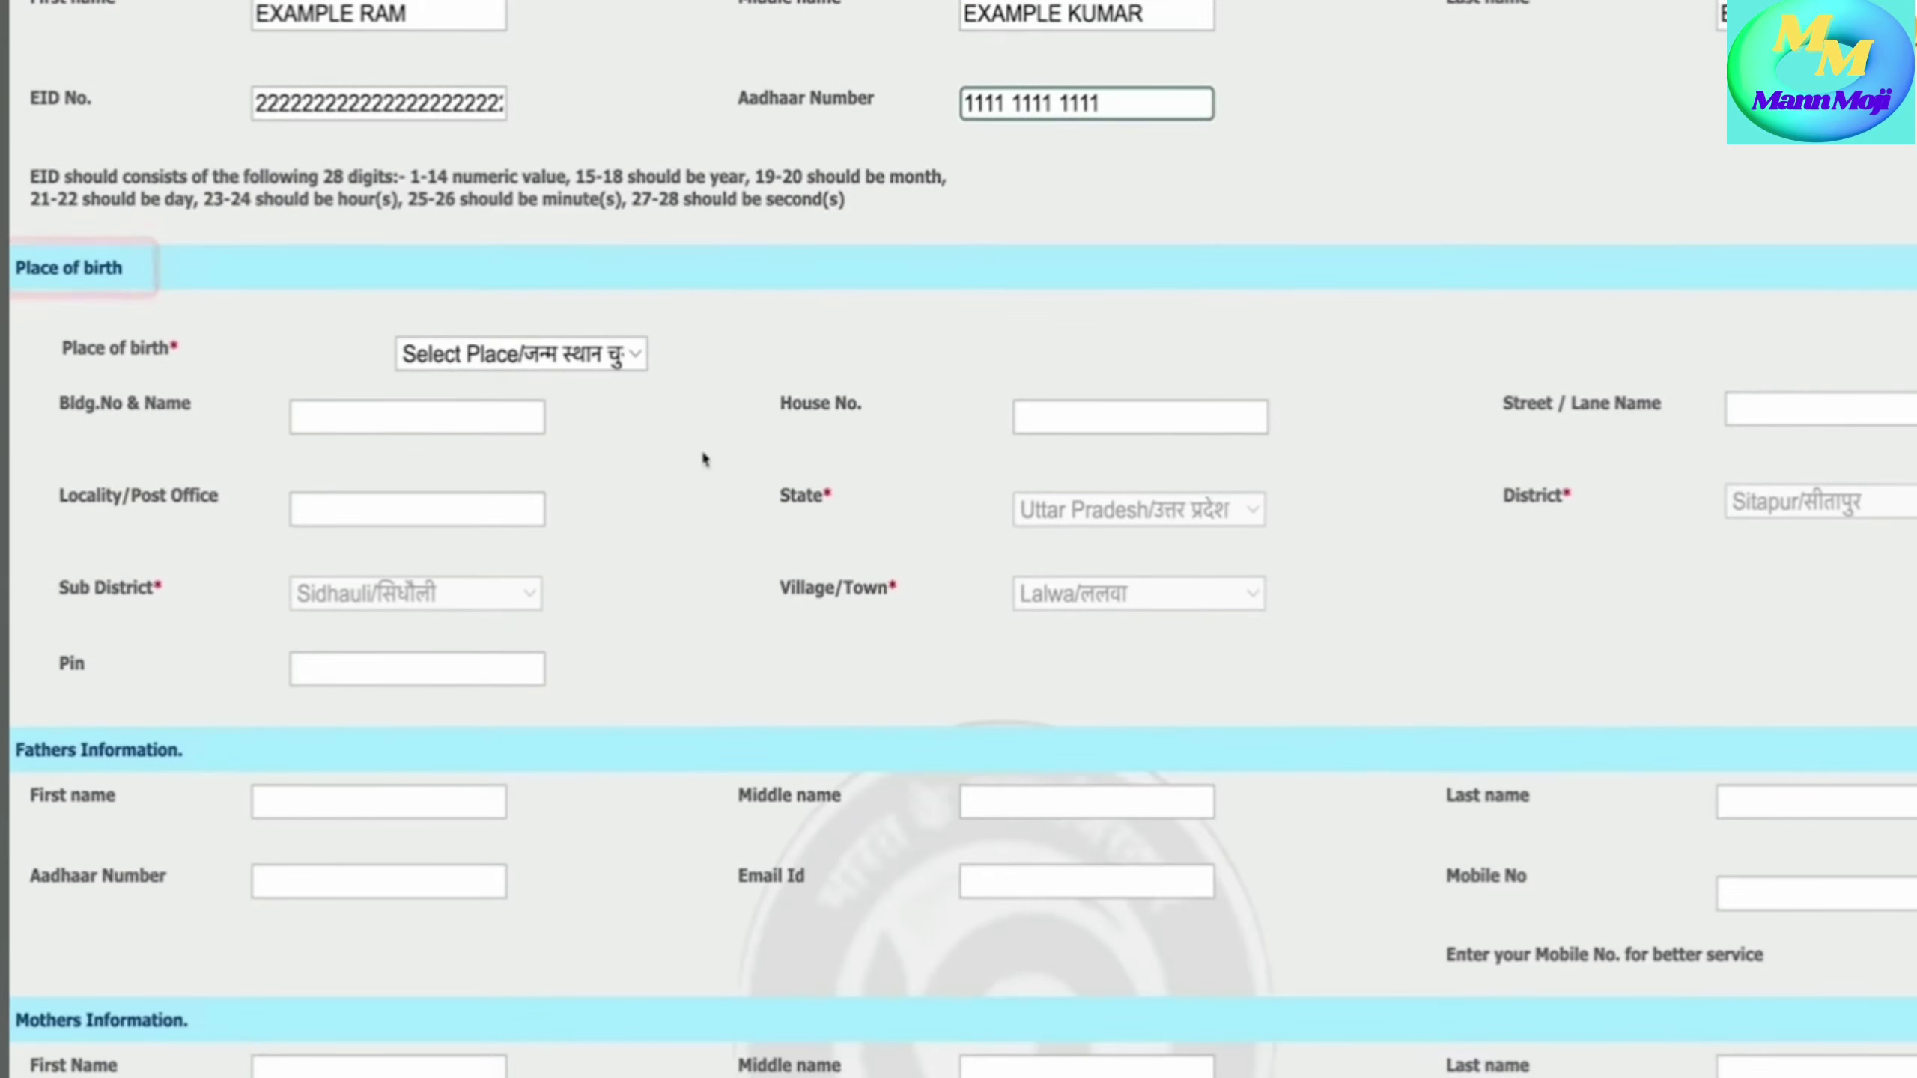
- Set the place of birth to House
{"action": "scroll", "coordinate": [703, 459], "scroll_direction": "down", "scroll_amount": 2}
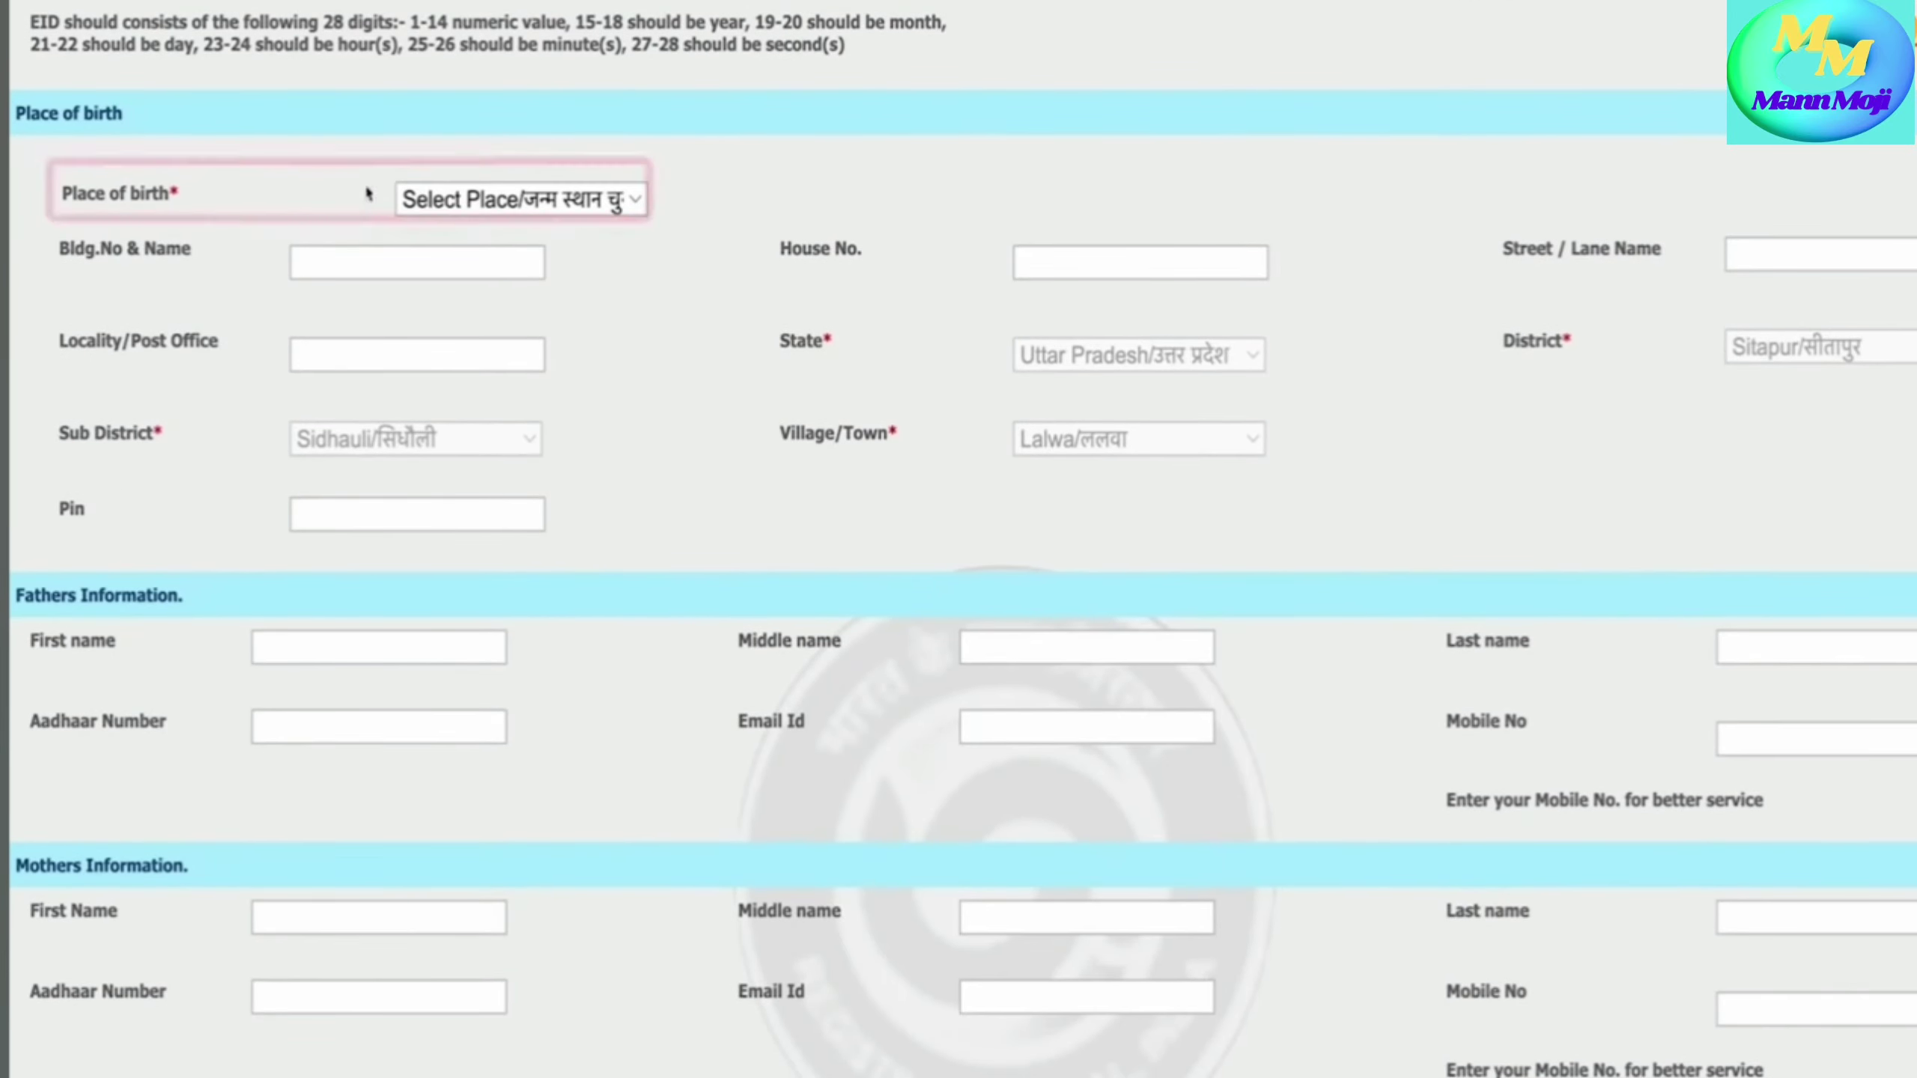
{"action": "left_click", "coordinate": [634, 200]}
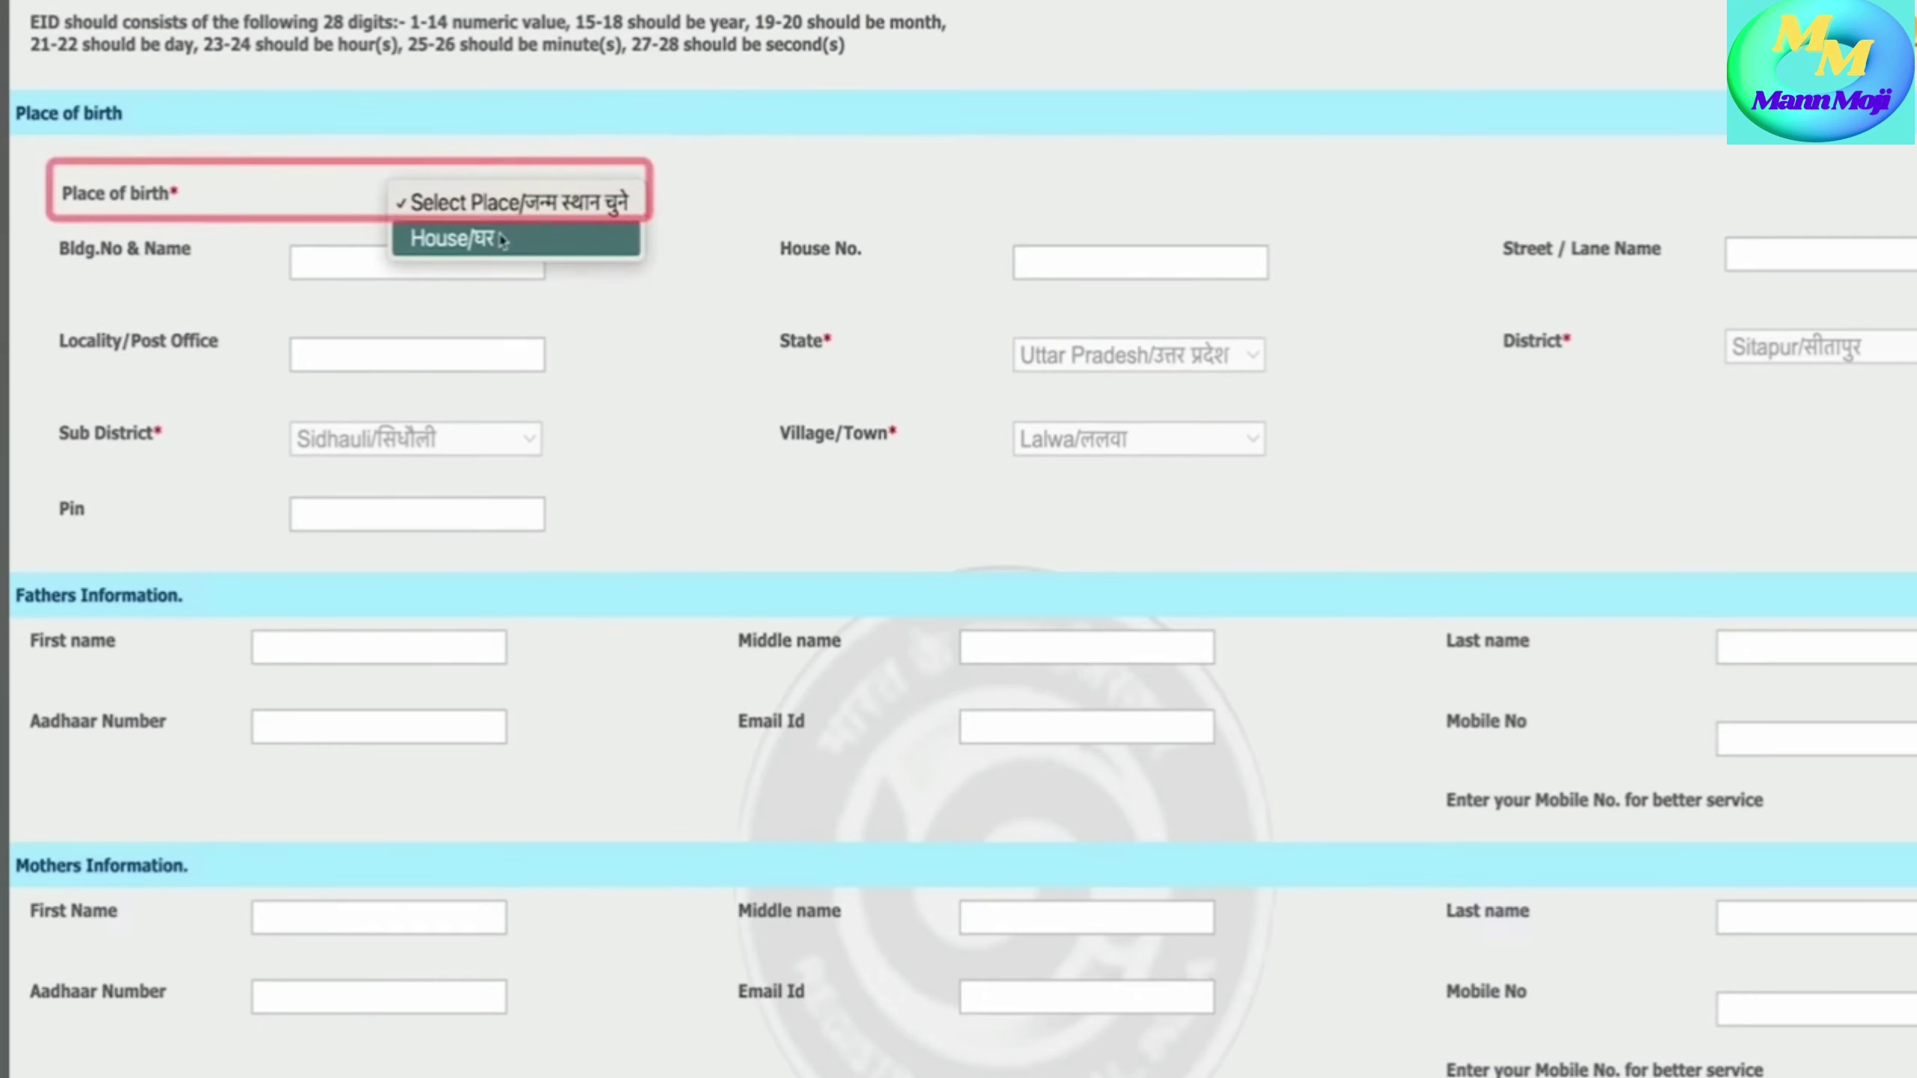
{"action": "left_click", "coordinate": [501, 240]}
{"action": "scroll", "coordinate": [446, 253], "scroll_direction": "down", "scroll_amount": 1}
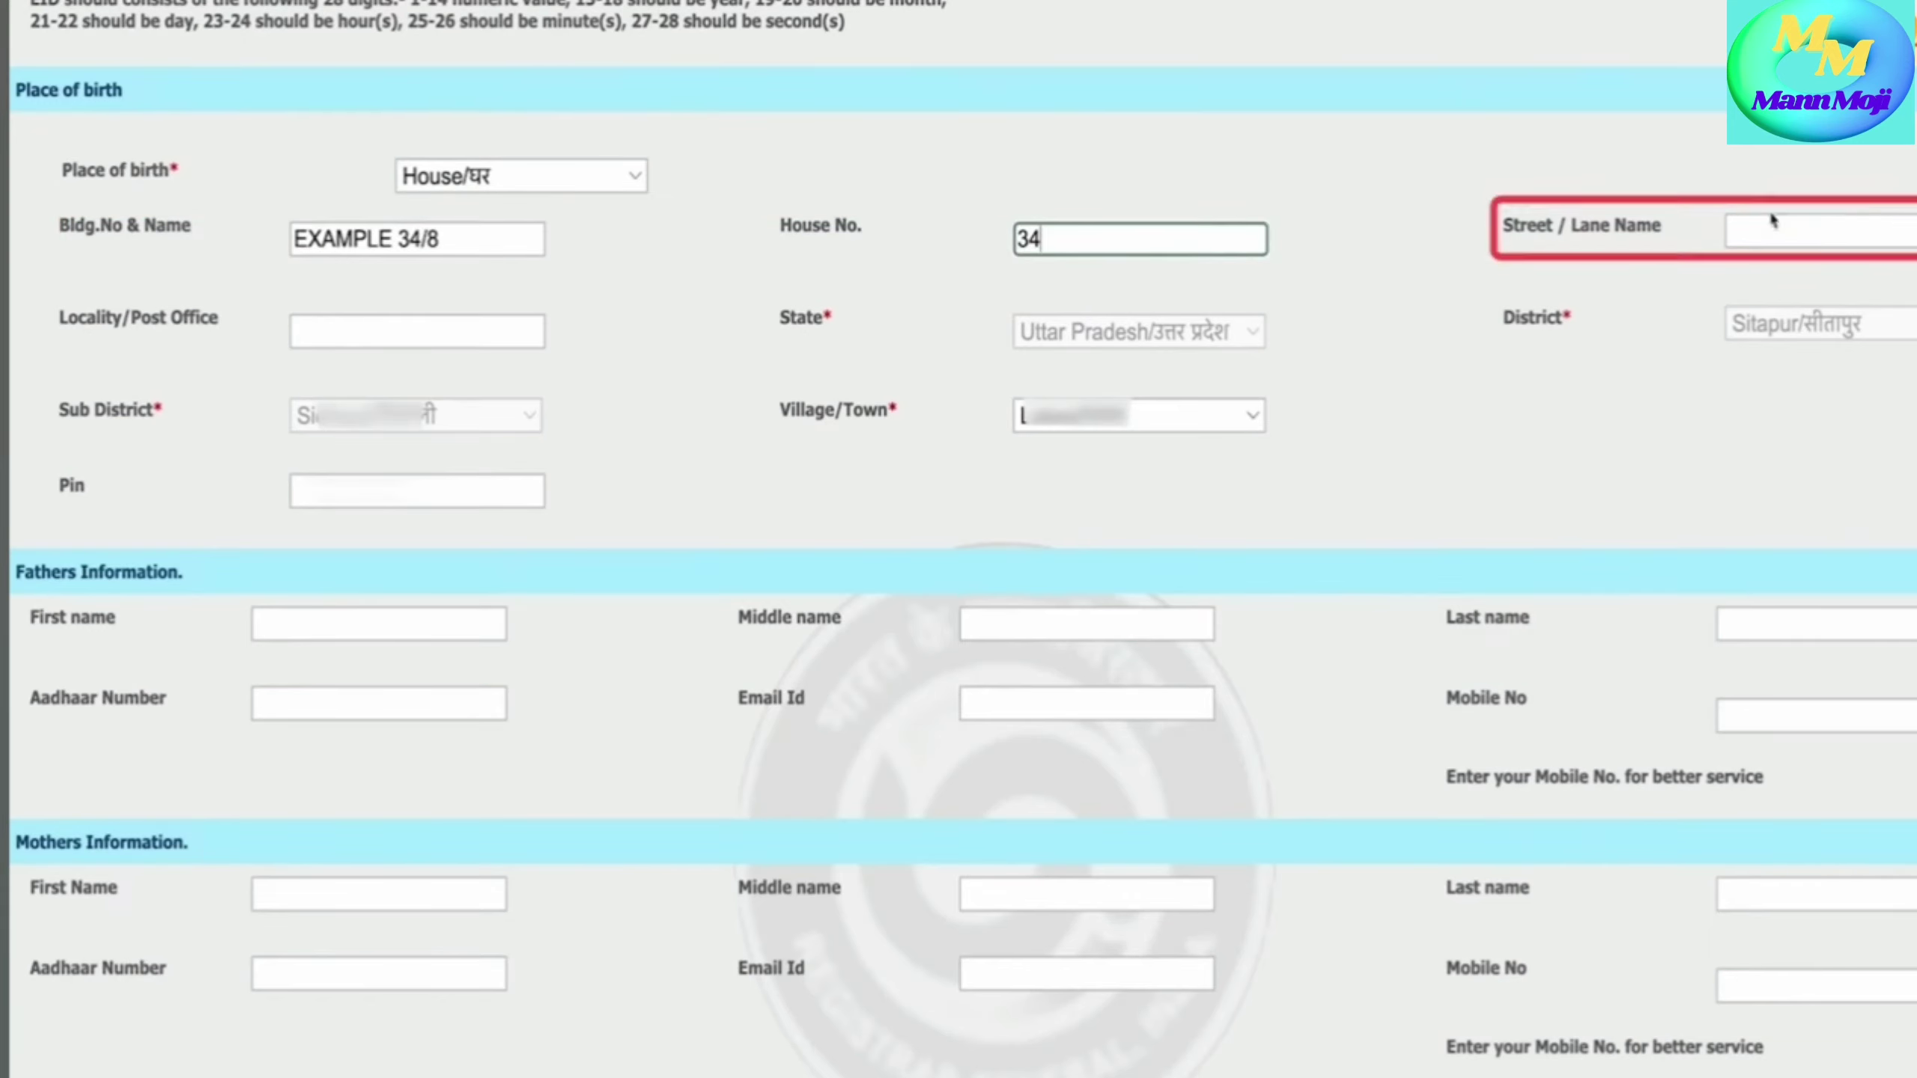
- Fill in the street, locality/post office and PIN code of the birth house
{"action": "left_click", "coordinate": [1774, 223]}
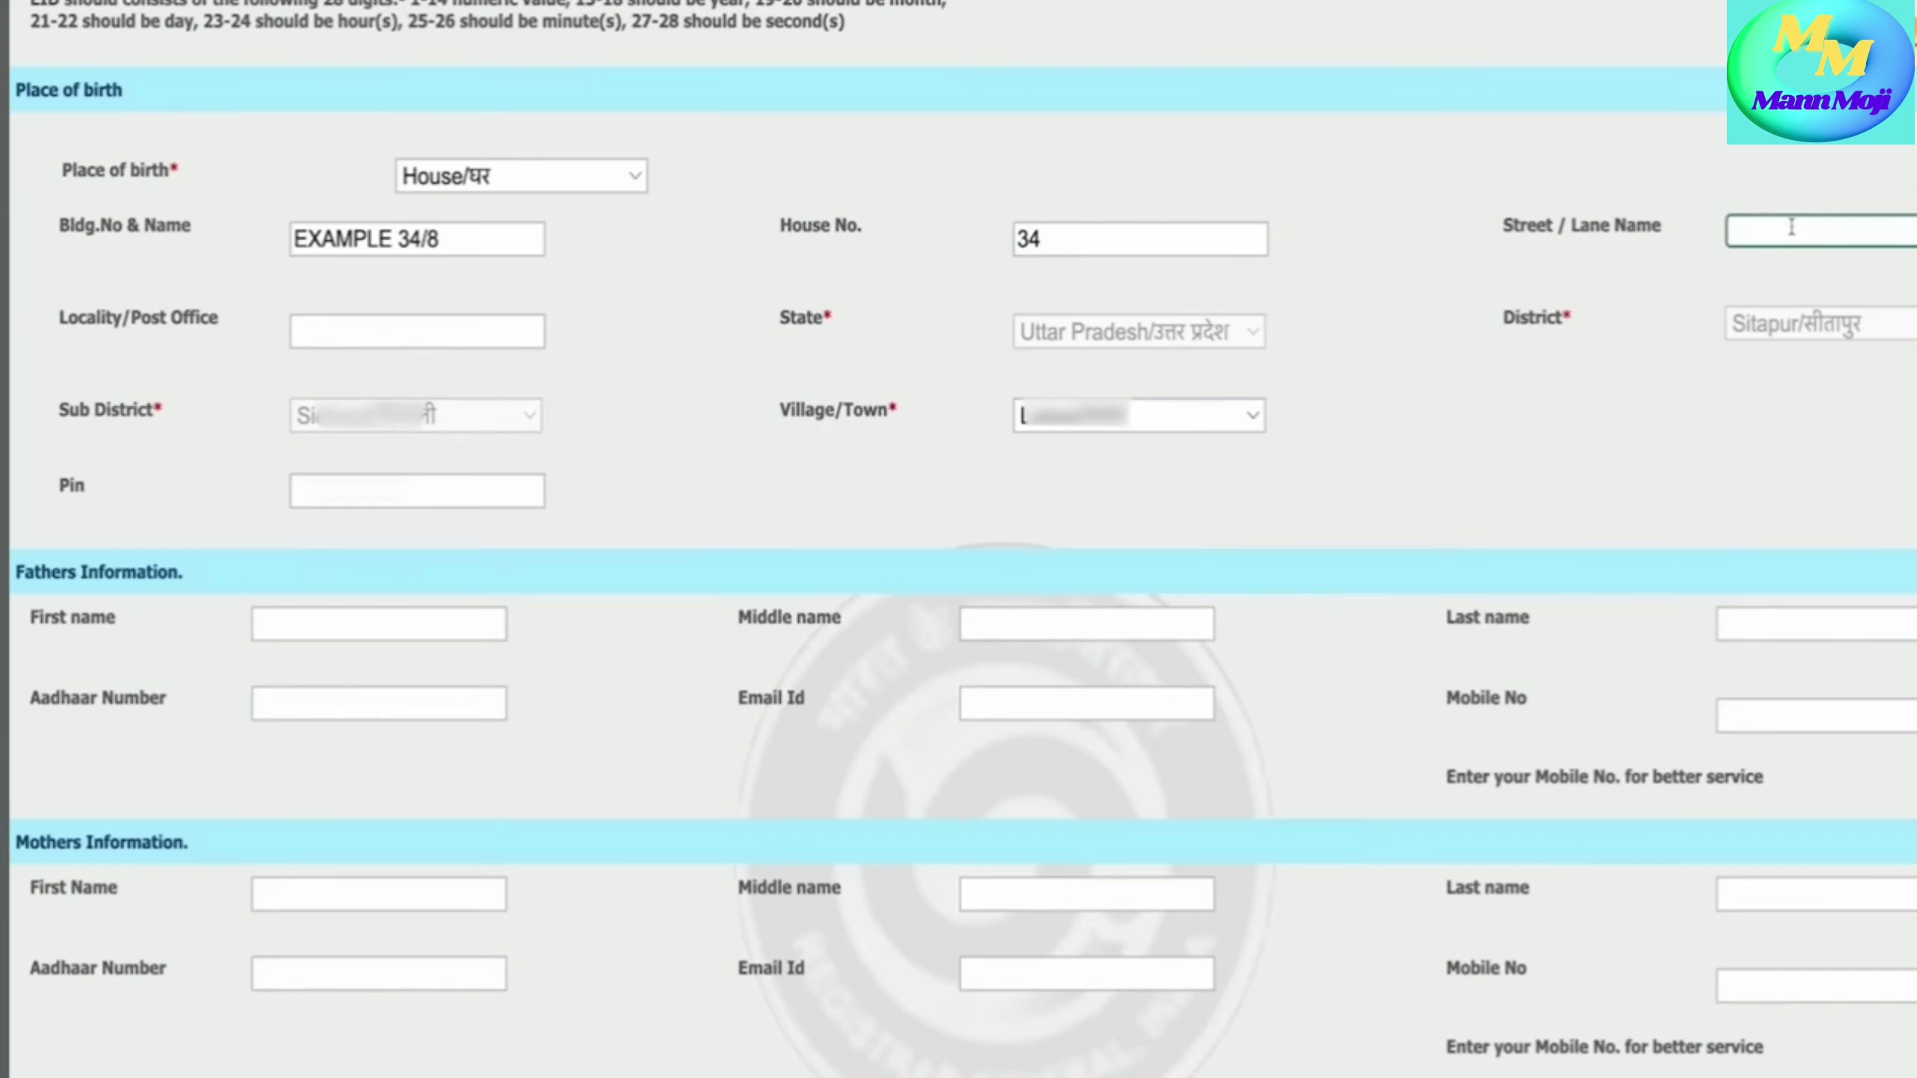
{"action": "key", "text": "Tab"}
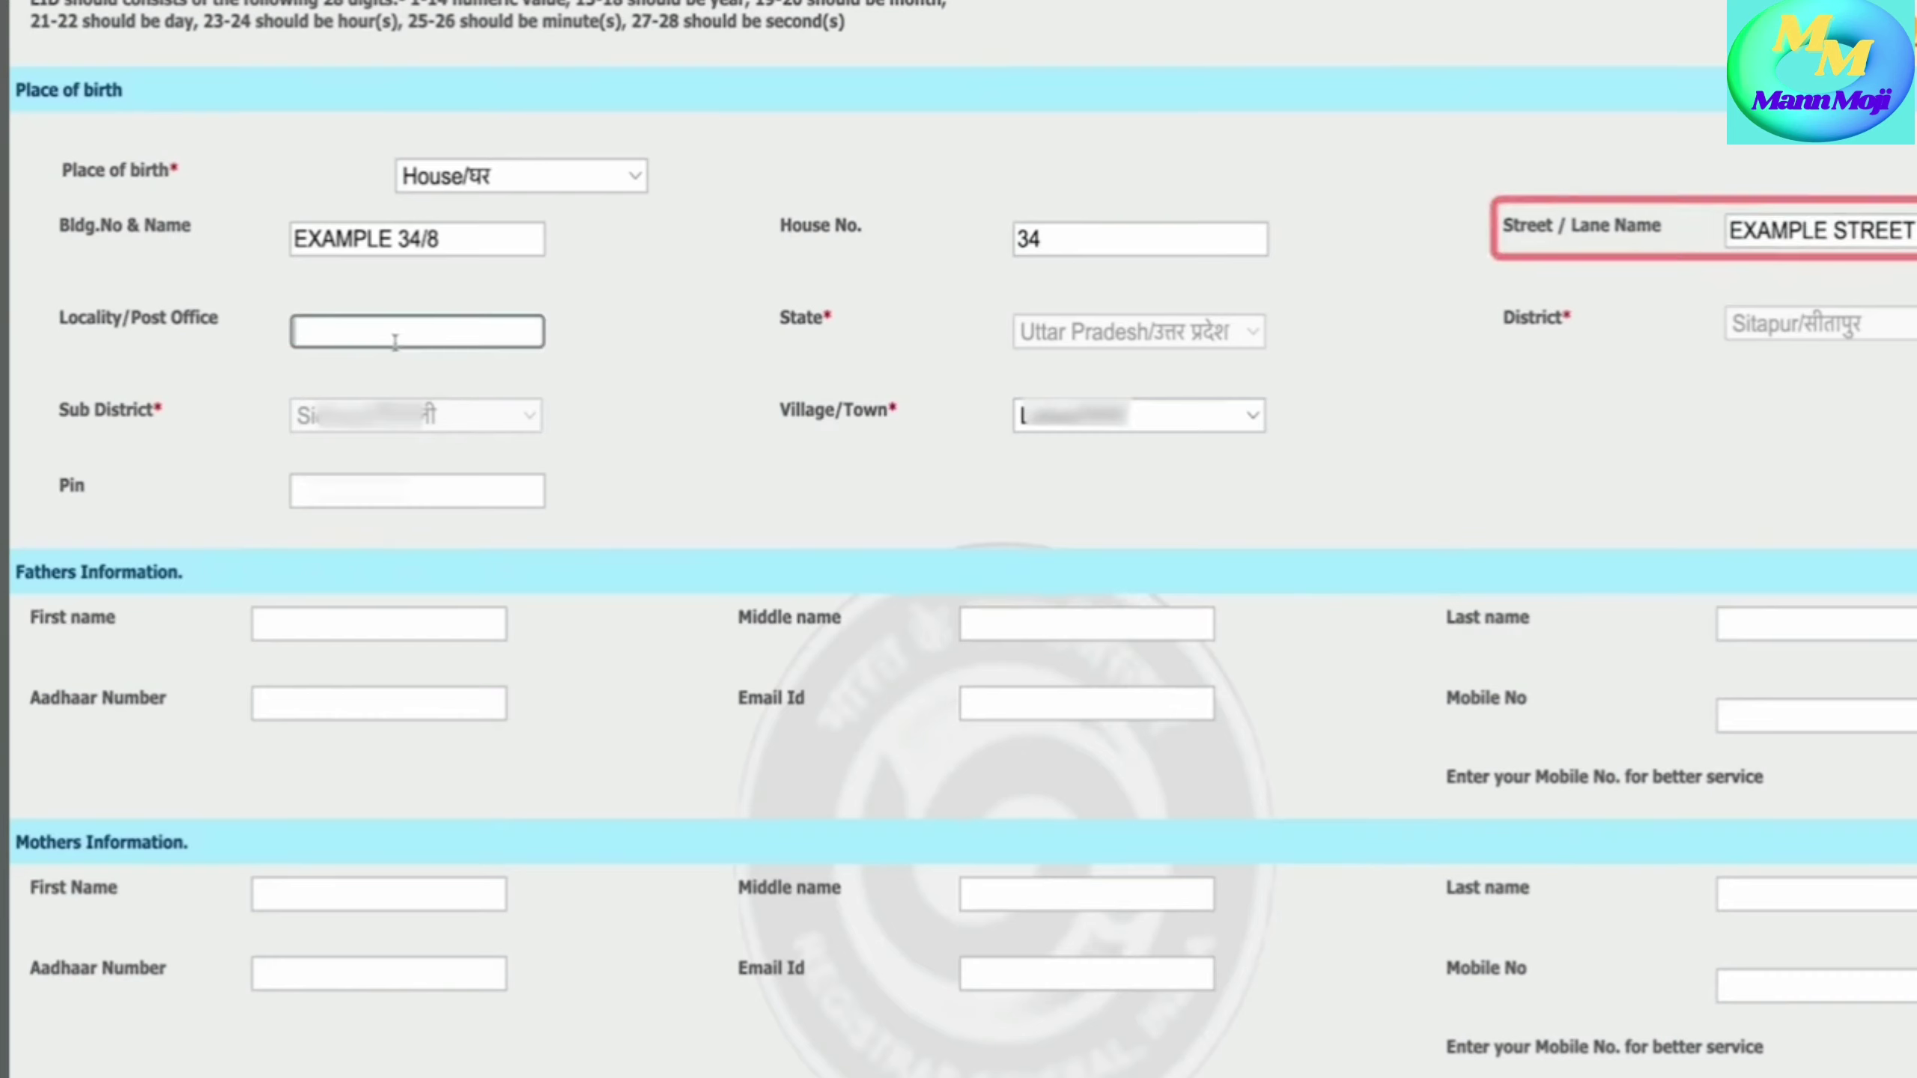
{"action": "type", "text": "EXAMPLE POST OFFICE"}
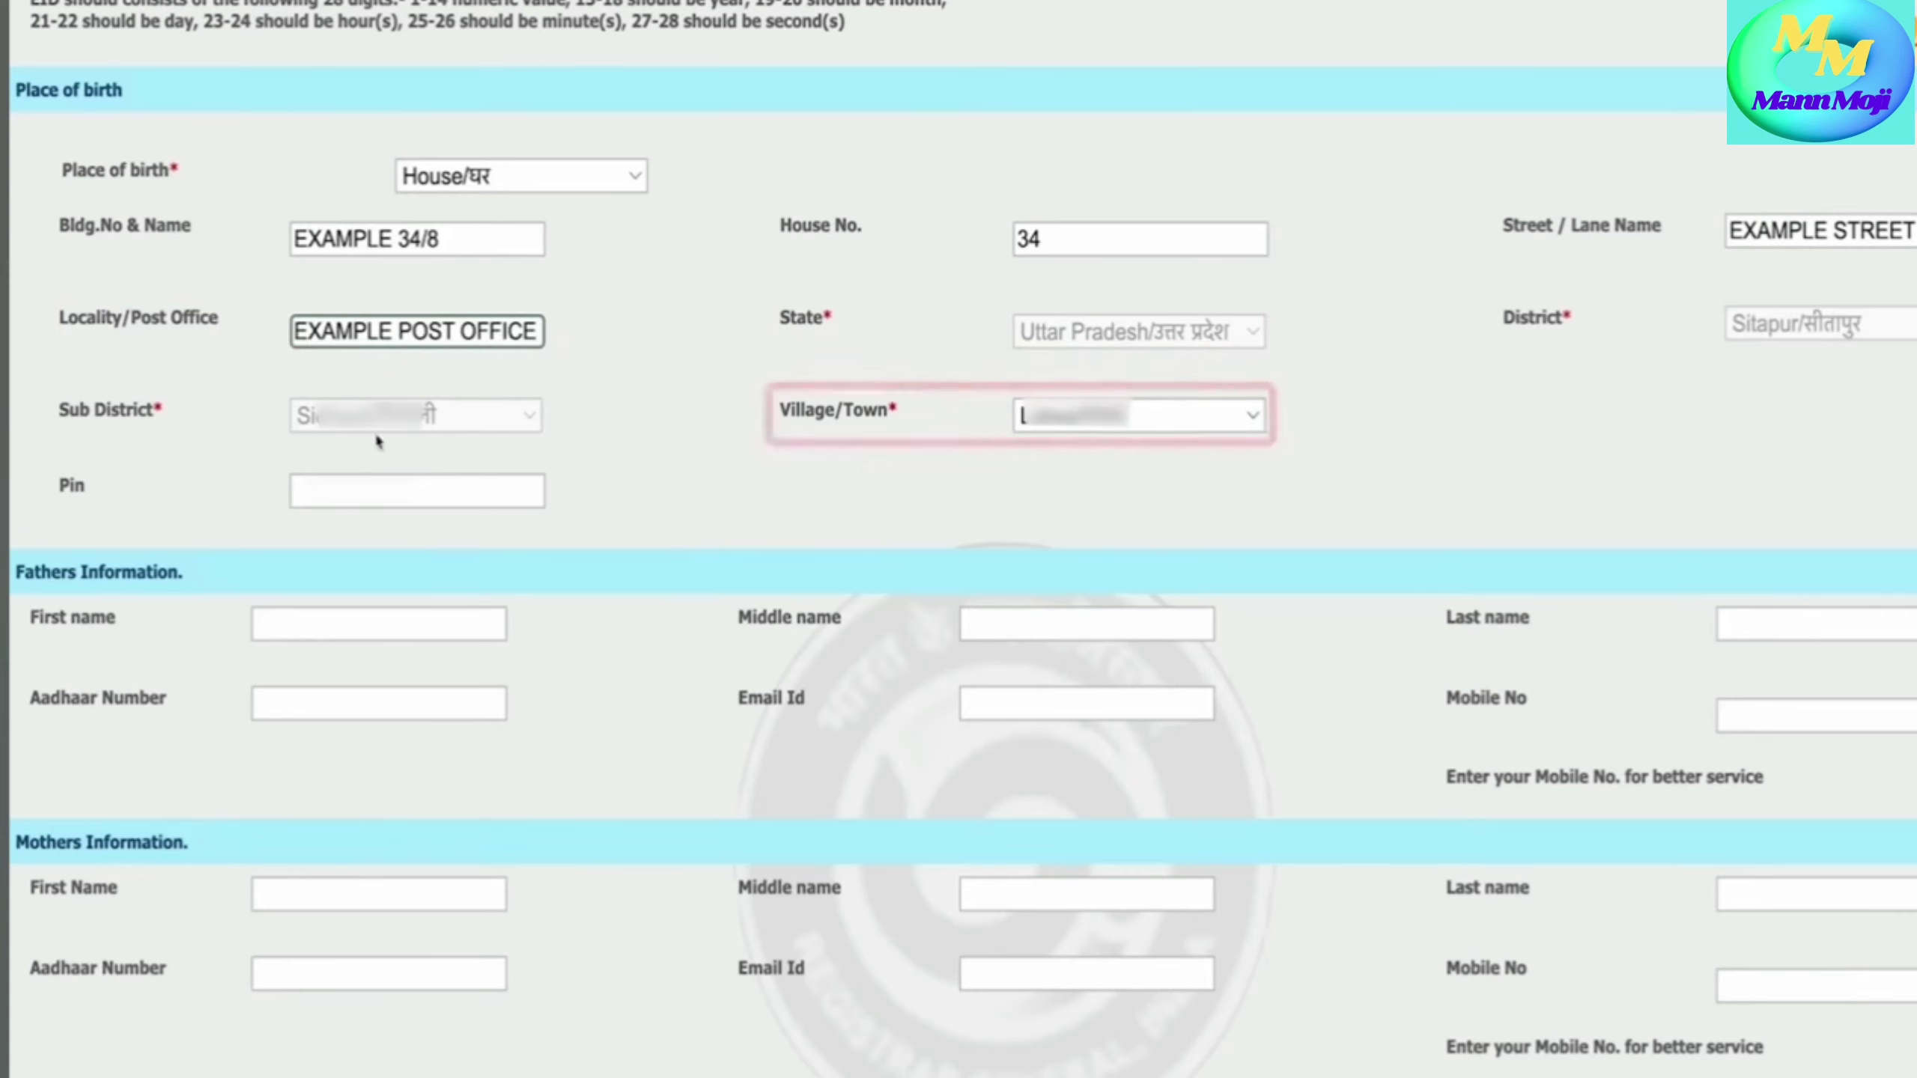
{"action": "left_click", "coordinate": [411, 483]}
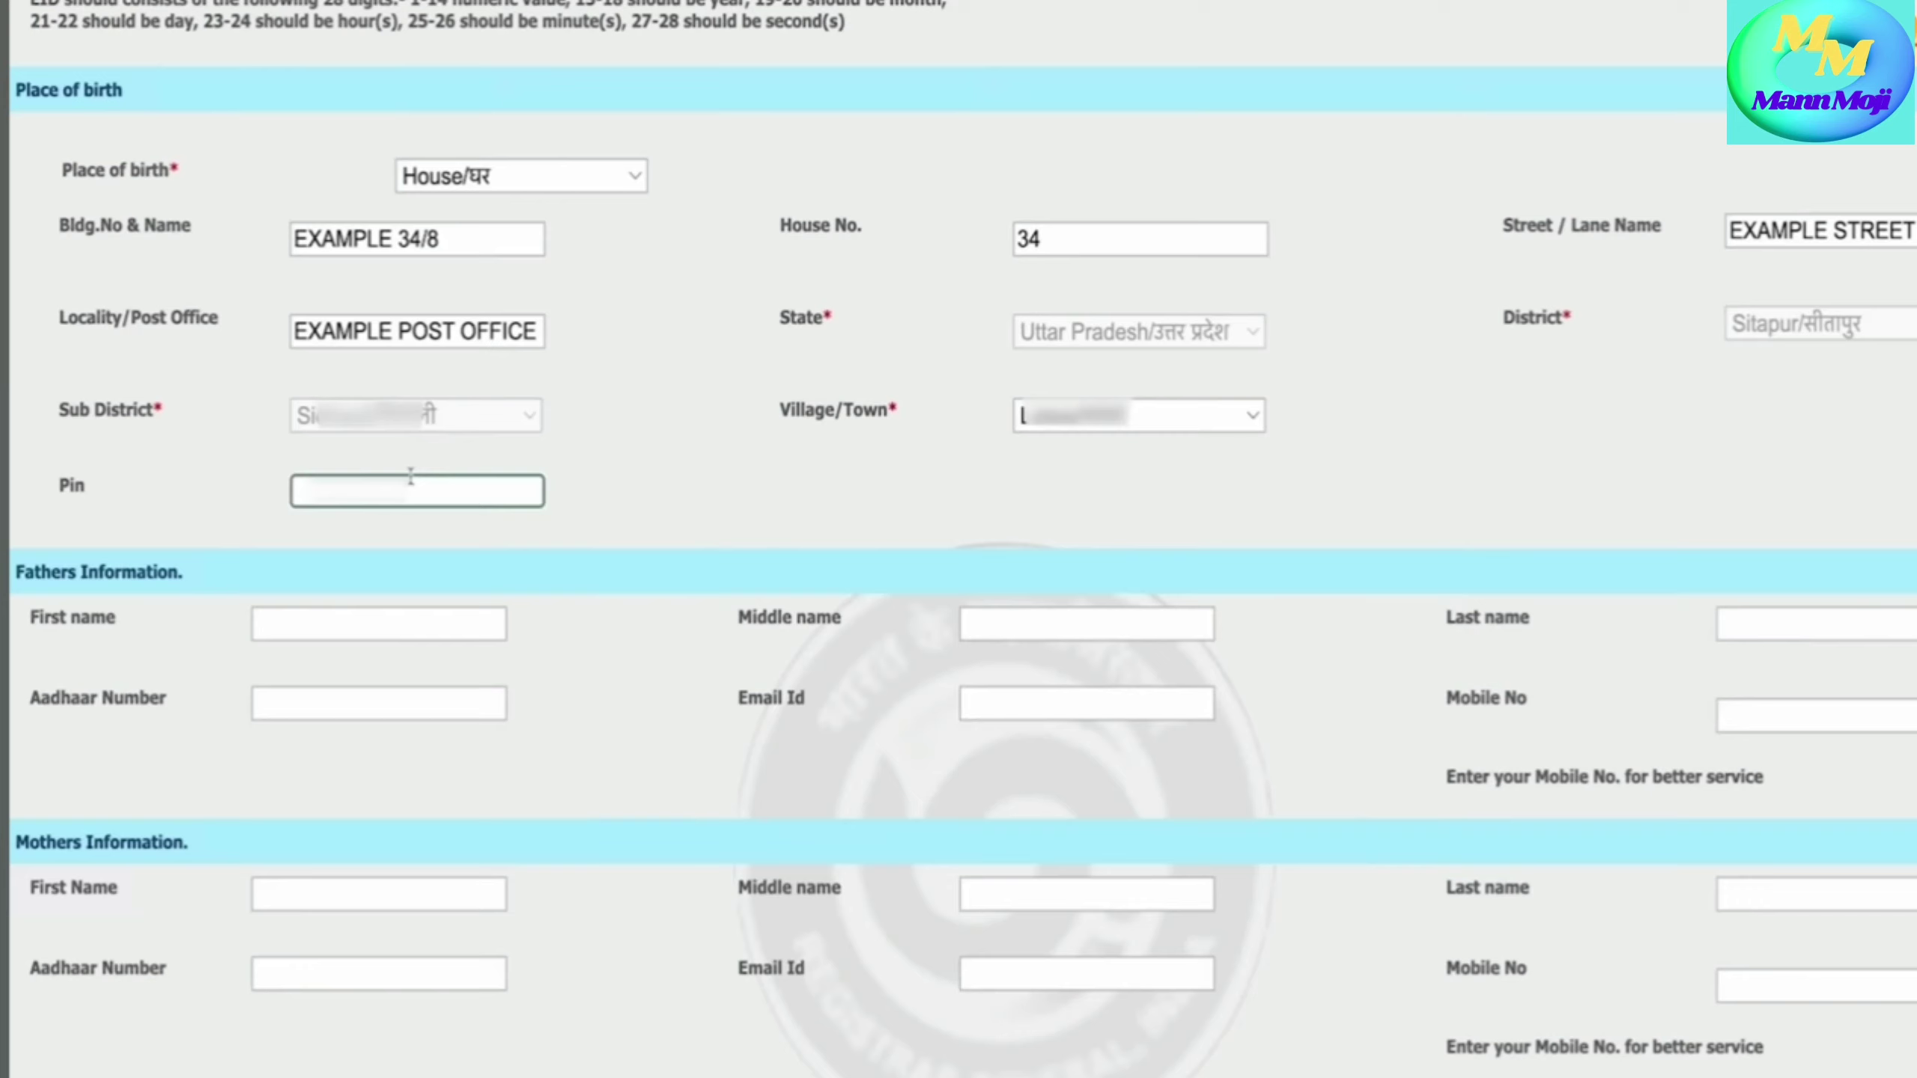
{"action": "type", "text": "26"}
{"action": "scroll", "coordinate": [540, 794], "scroll_direction": "down", "scroll_amount": 4}
- Enter the father's first, middle and last names
{"action": "left_click_drag", "start_coordinate": [11, 261], "coordinate": [114, 258]}
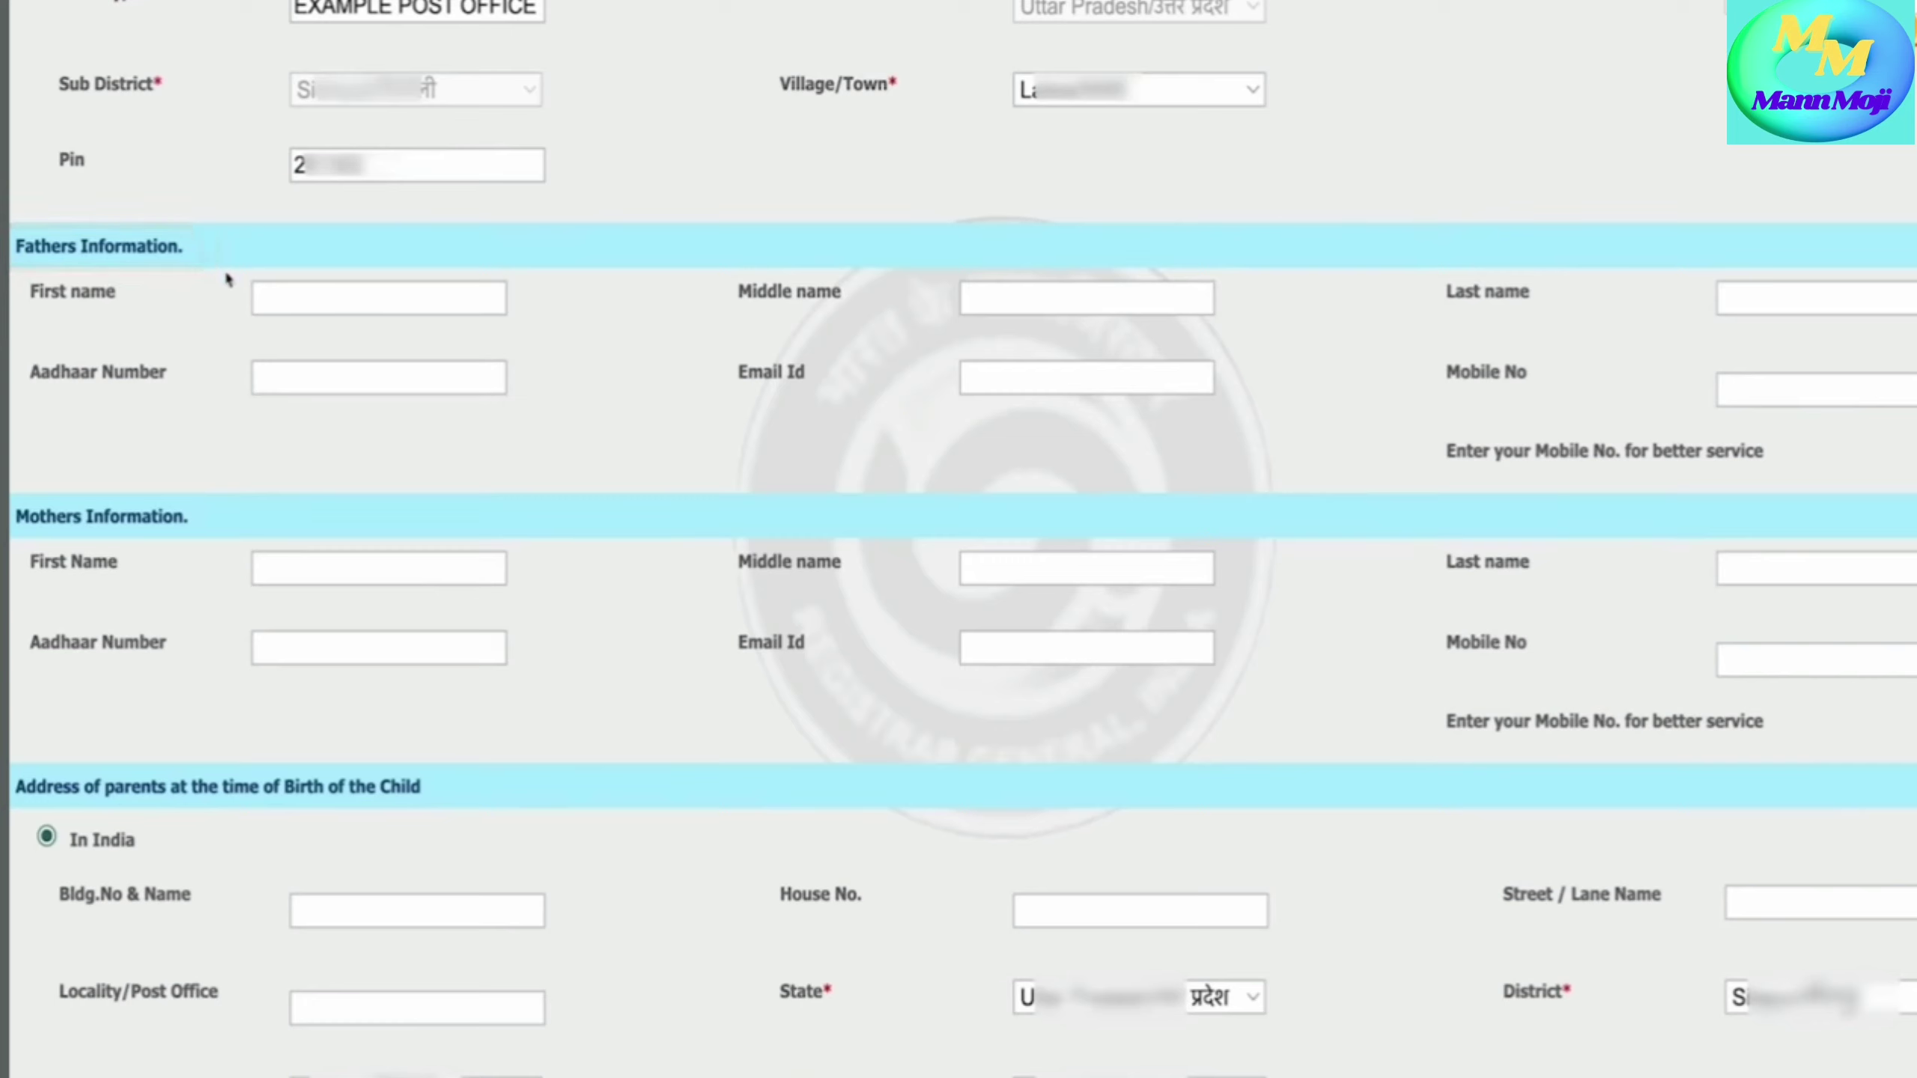
{"action": "left_click", "coordinate": [261, 297]}
{"action": "type", "text": "EXAMPLE FATHERS NAME"}
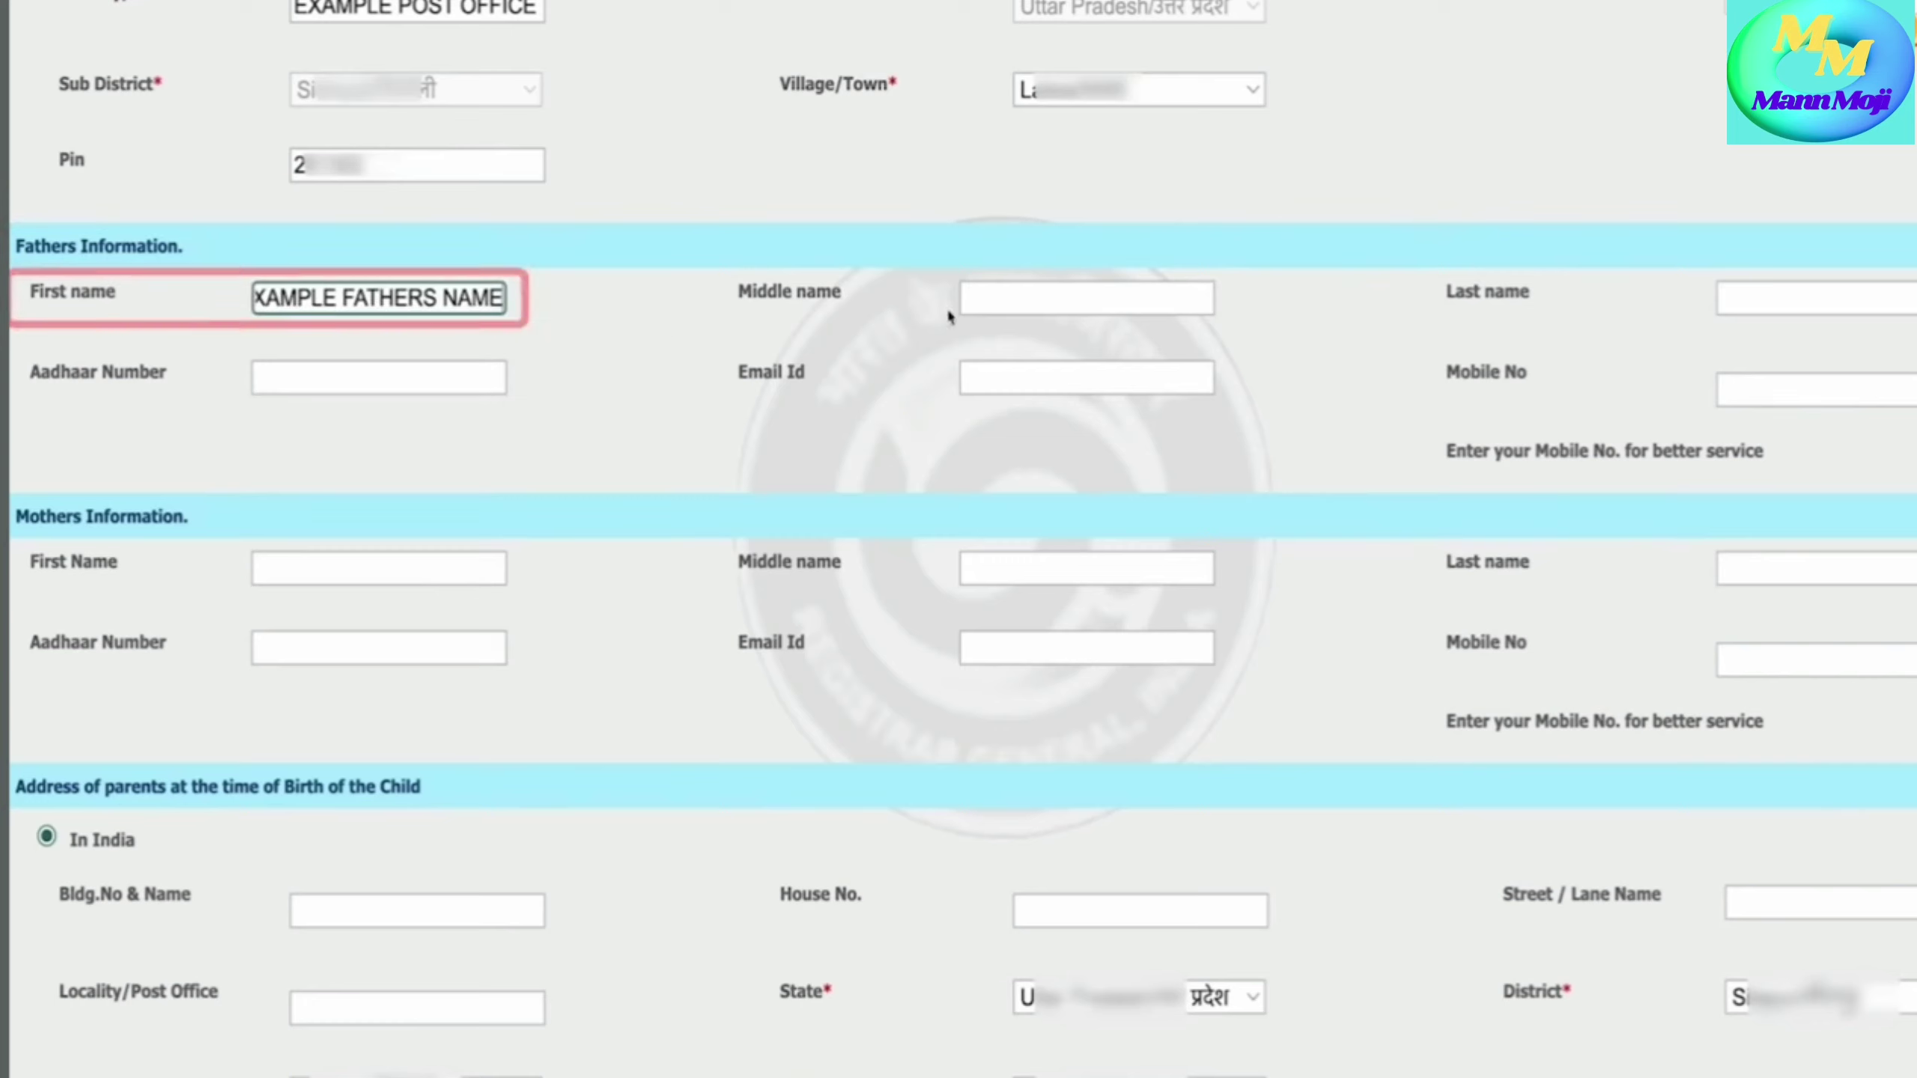
{"action": "left_click", "coordinate": [1082, 300]}
{"action": "type", "text": "EXAMPLE MIDDLE NAME"}
{"action": "left_click", "coordinate": [1785, 295]}
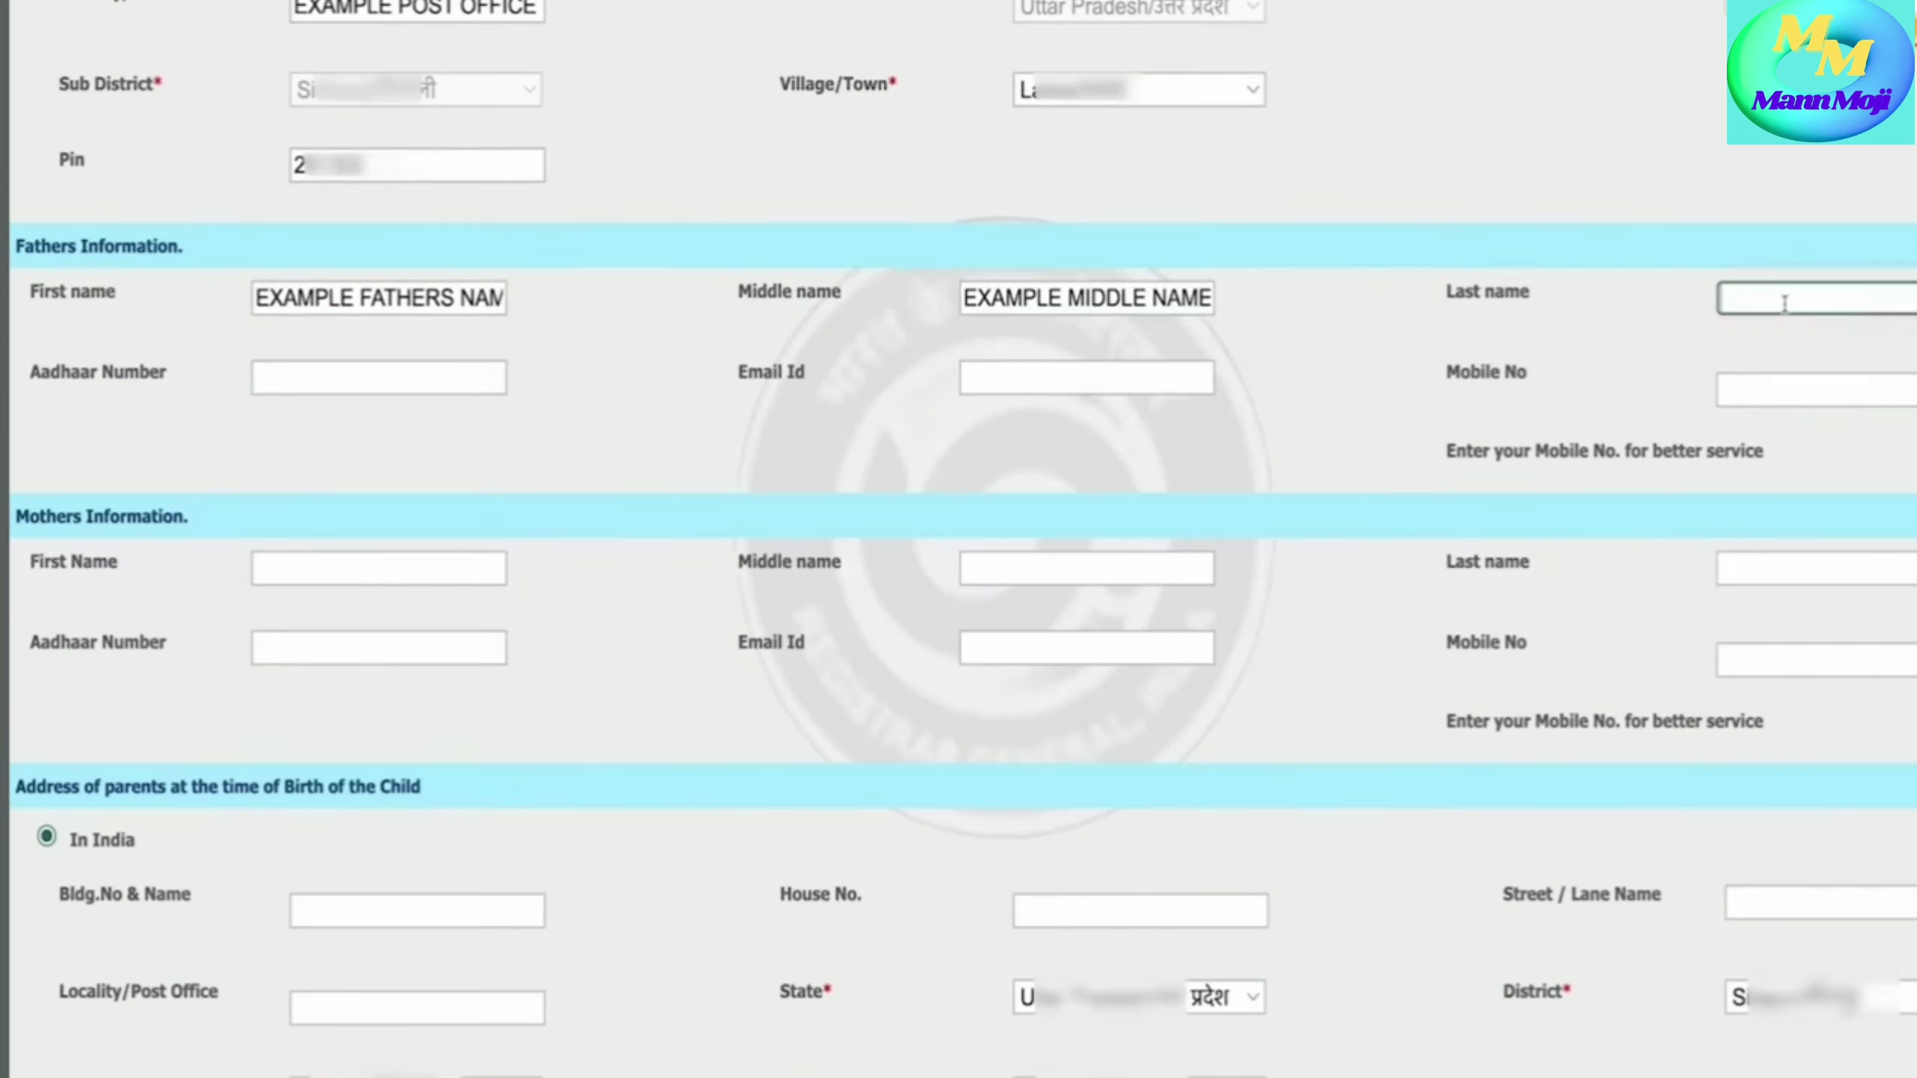
{"action": "type", "text": "EXAMP"}
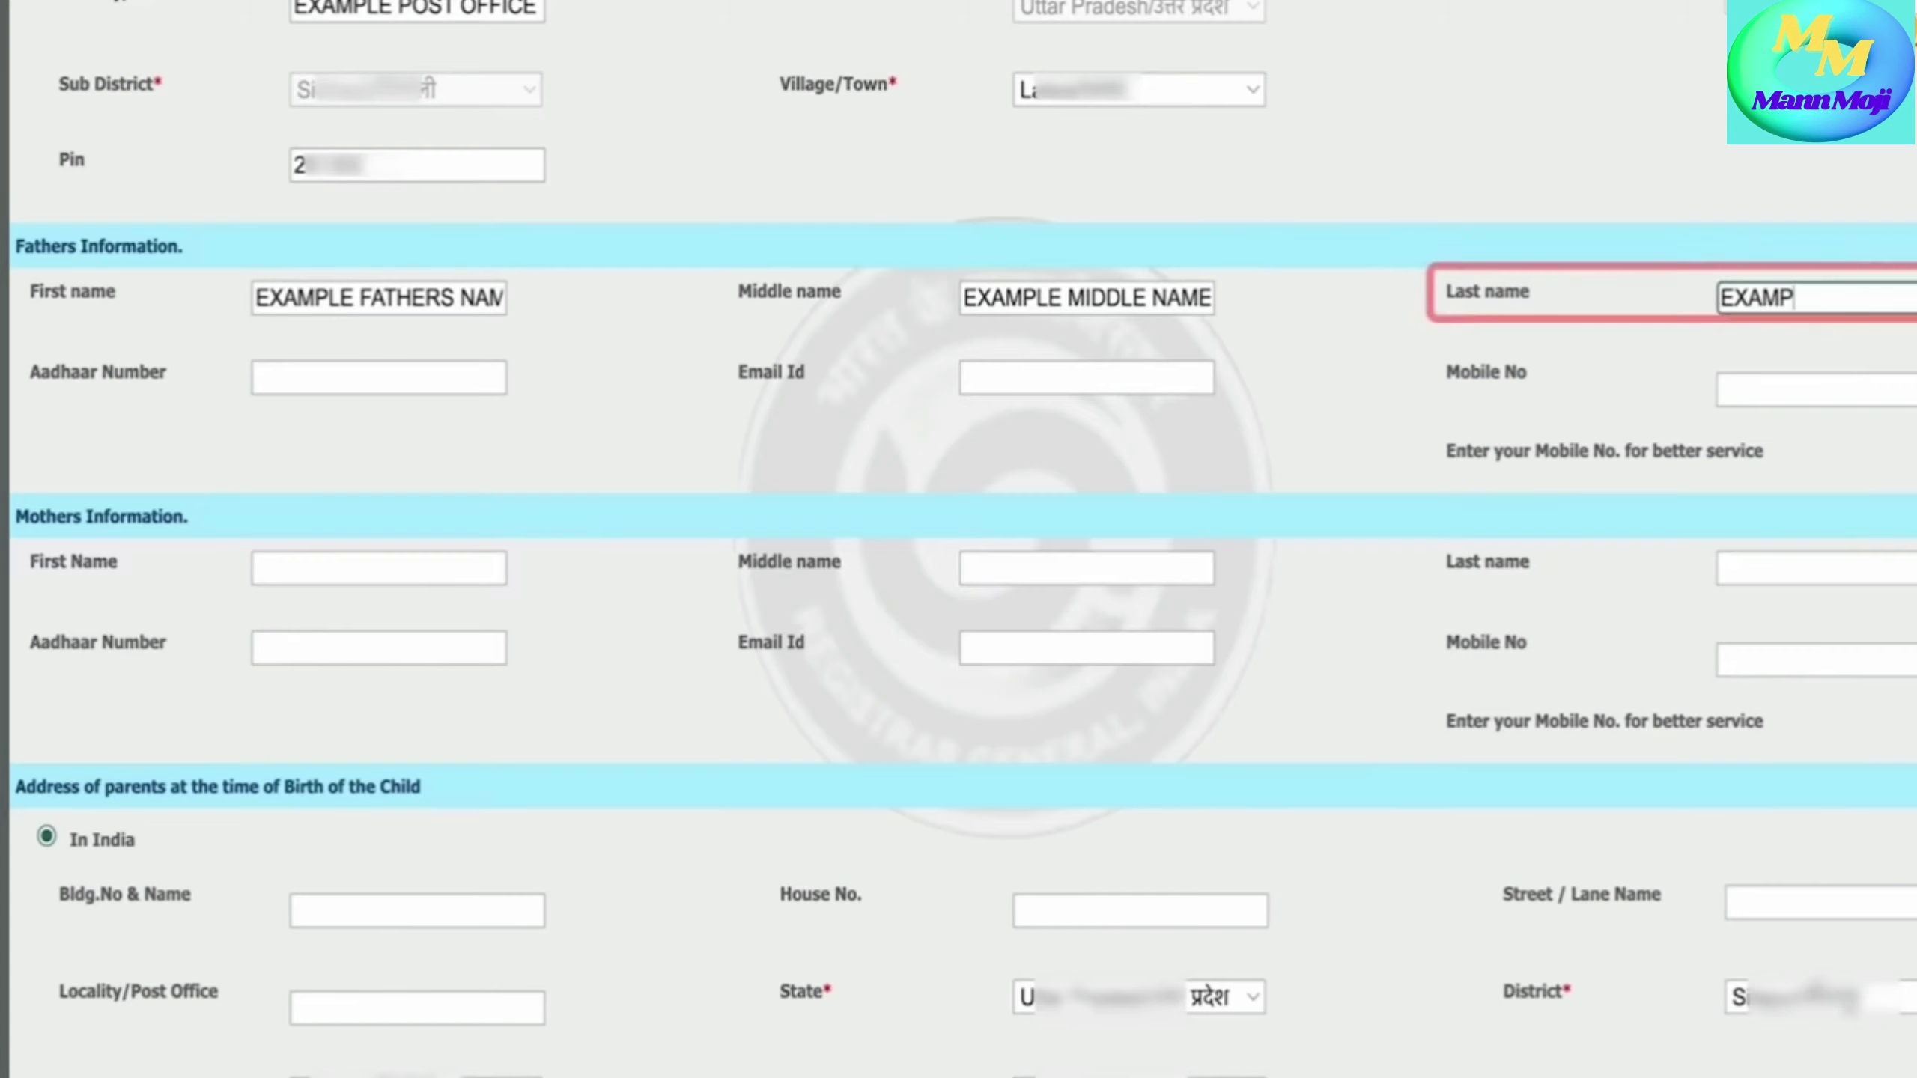
{"action": "type", "text": "LE LA"}
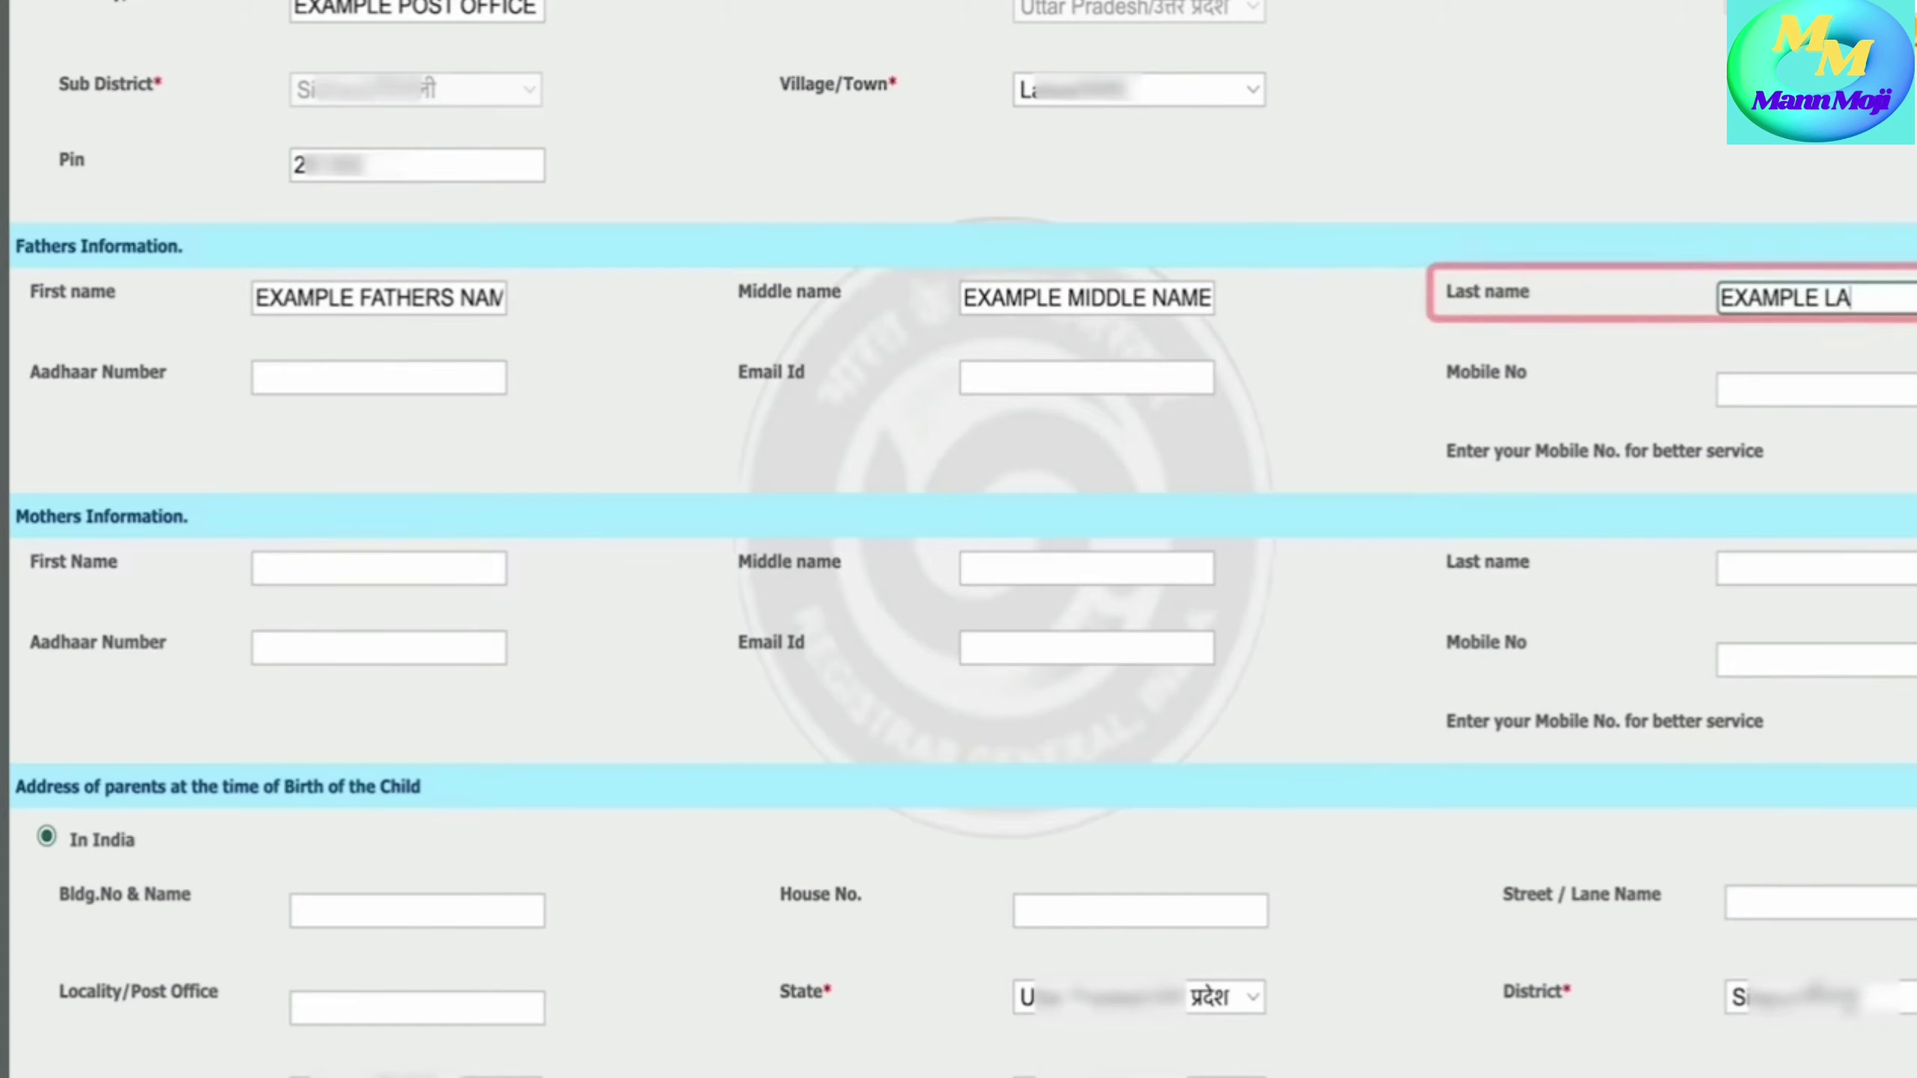
{"action": "type", "text": "ST"}
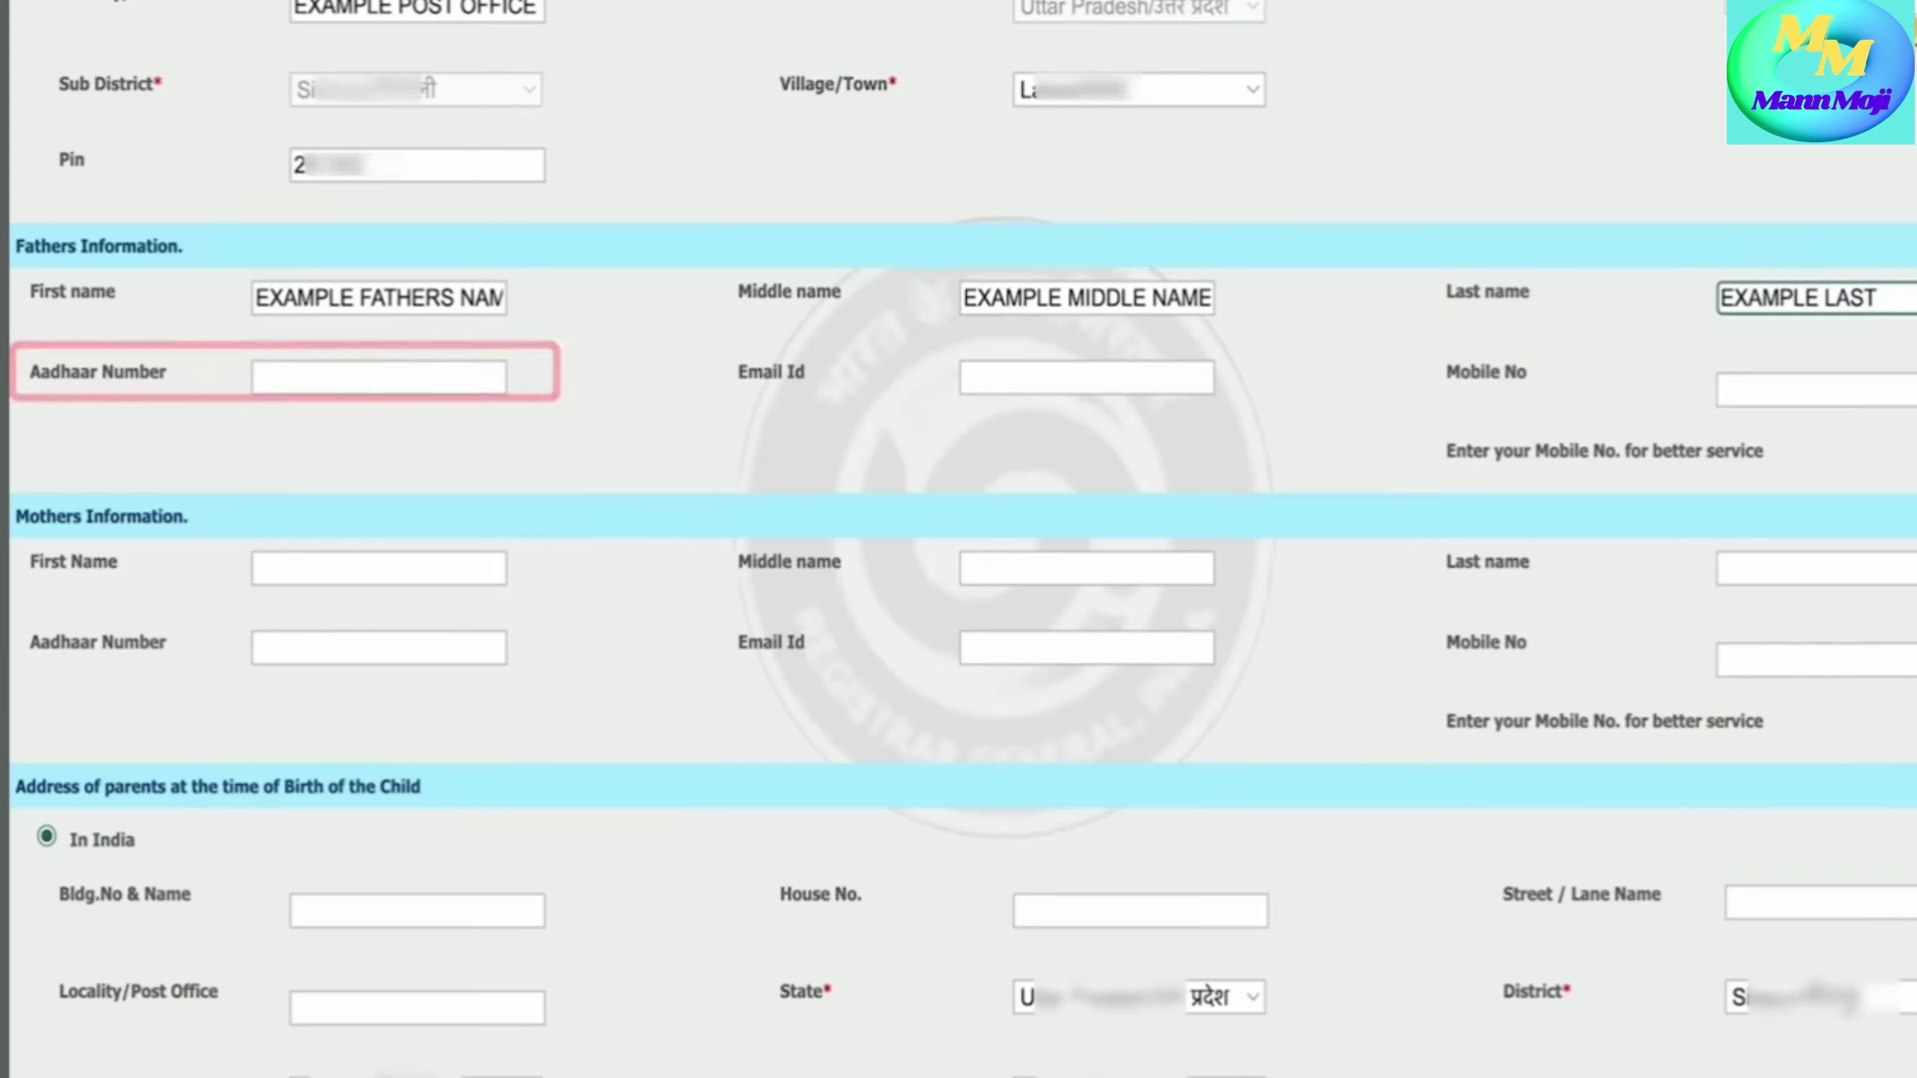
{"action": "type", "text": " NAM"}
- Fill in the father's Aadhaar number and e-mail address
{"action": "left_click", "coordinate": [274, 370]}
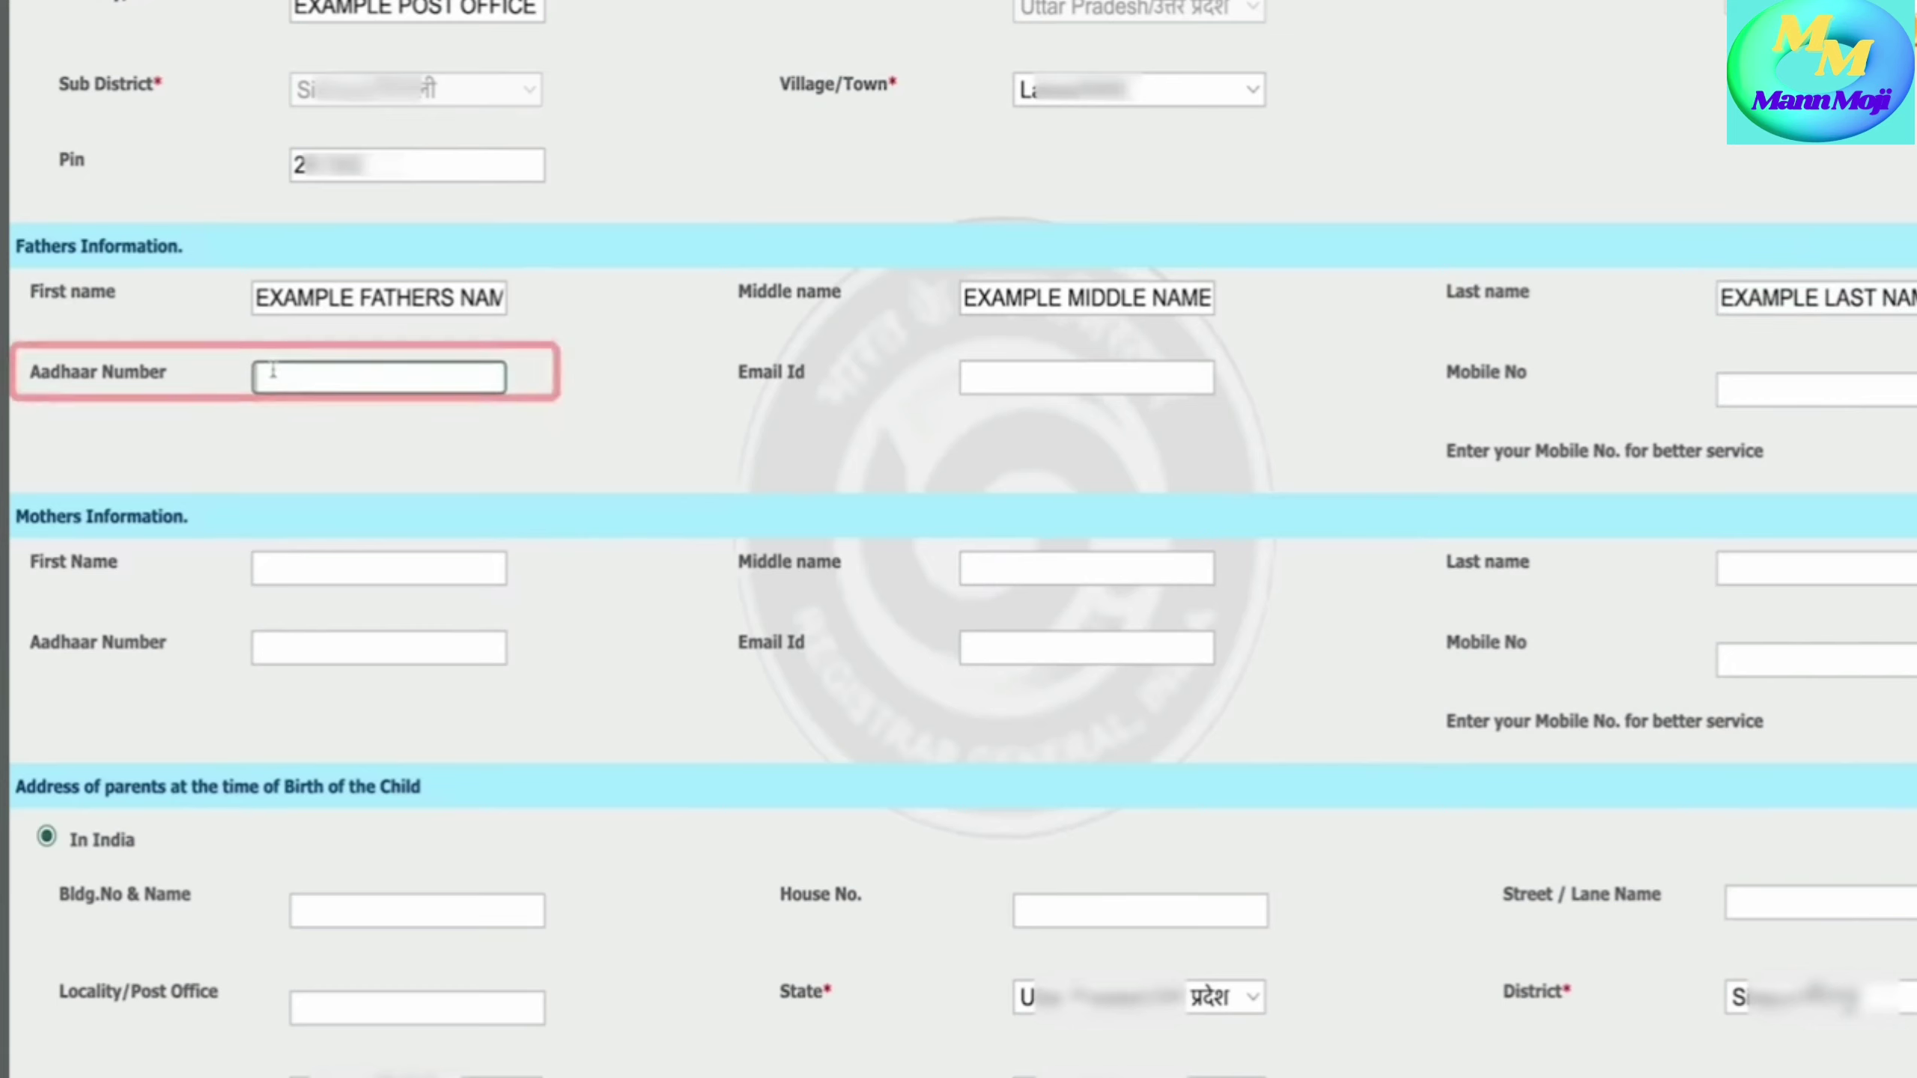
{"action": "type", "text": "2222 2222 2222"}
{"action": "key", "text": "Tab"}
{"action": "type", "text": "EX"}
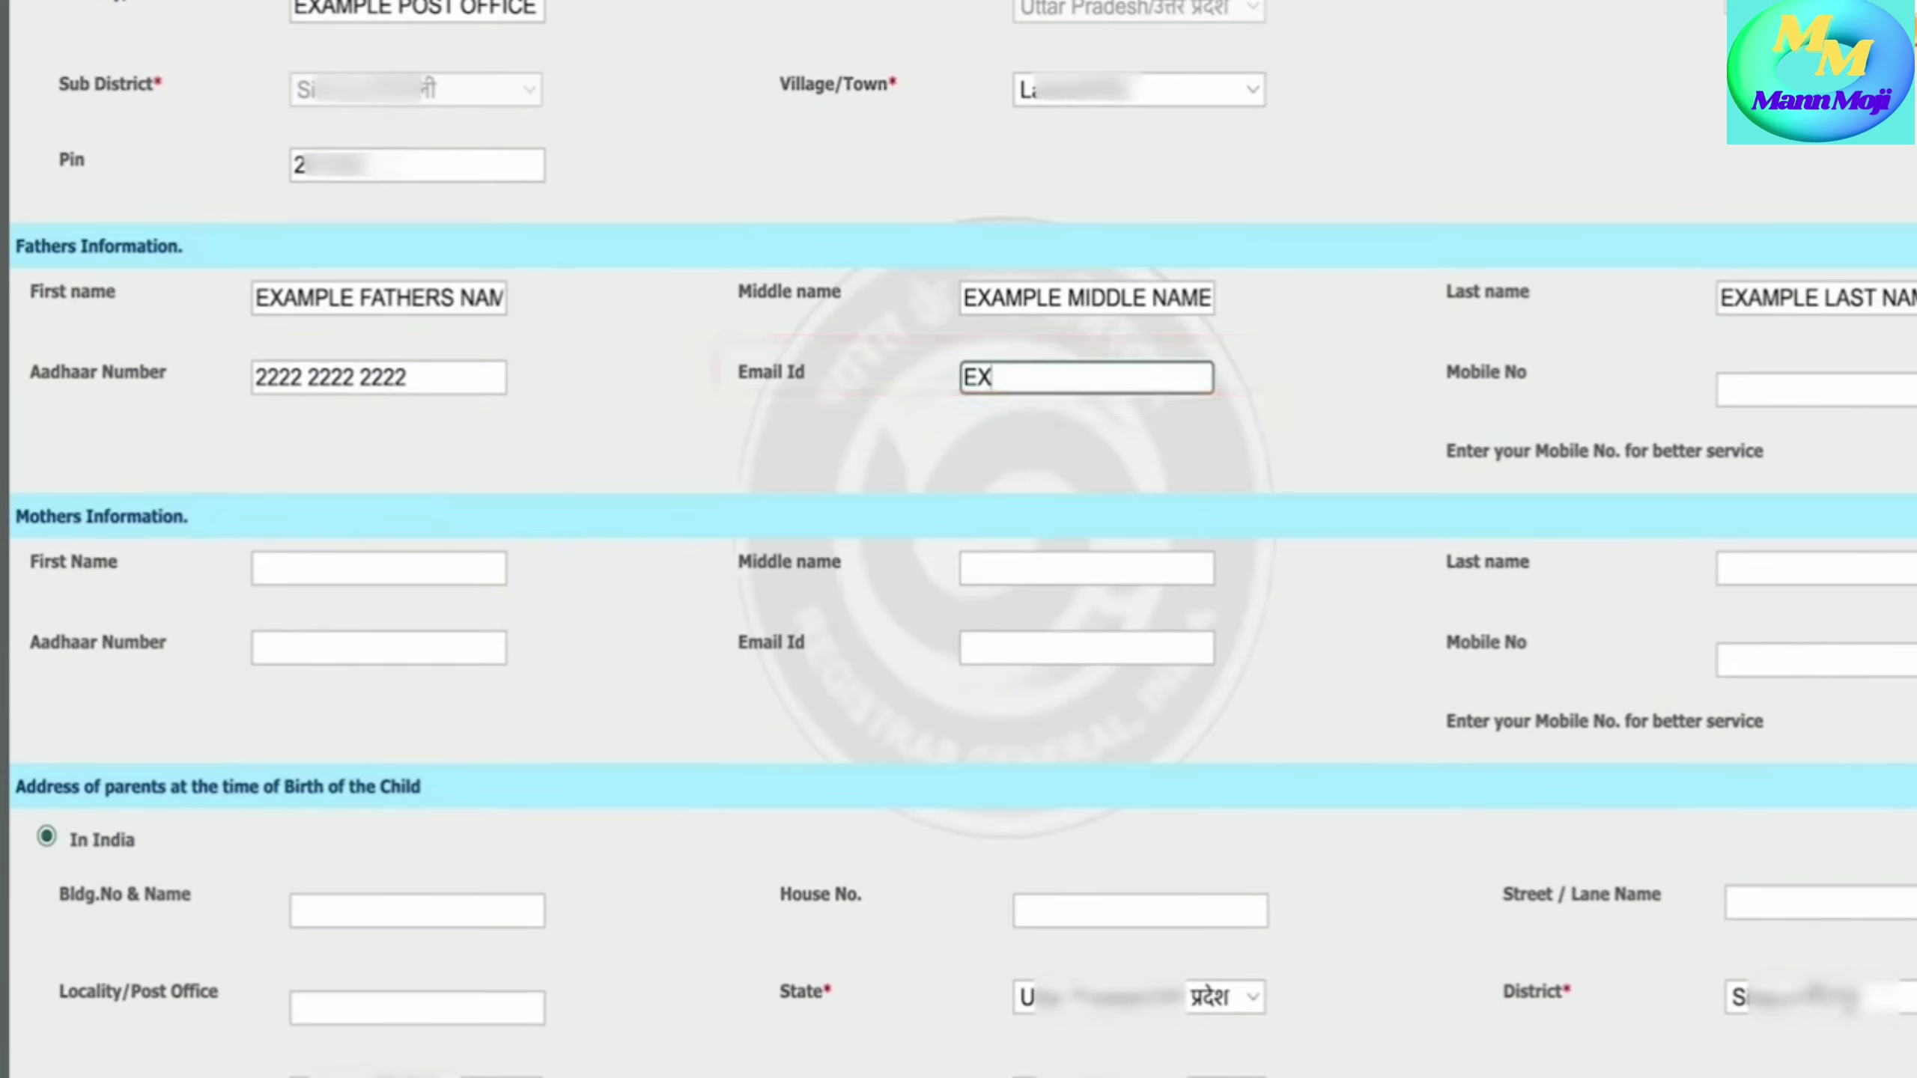
{"action": "type", "text": "AMPLE"}
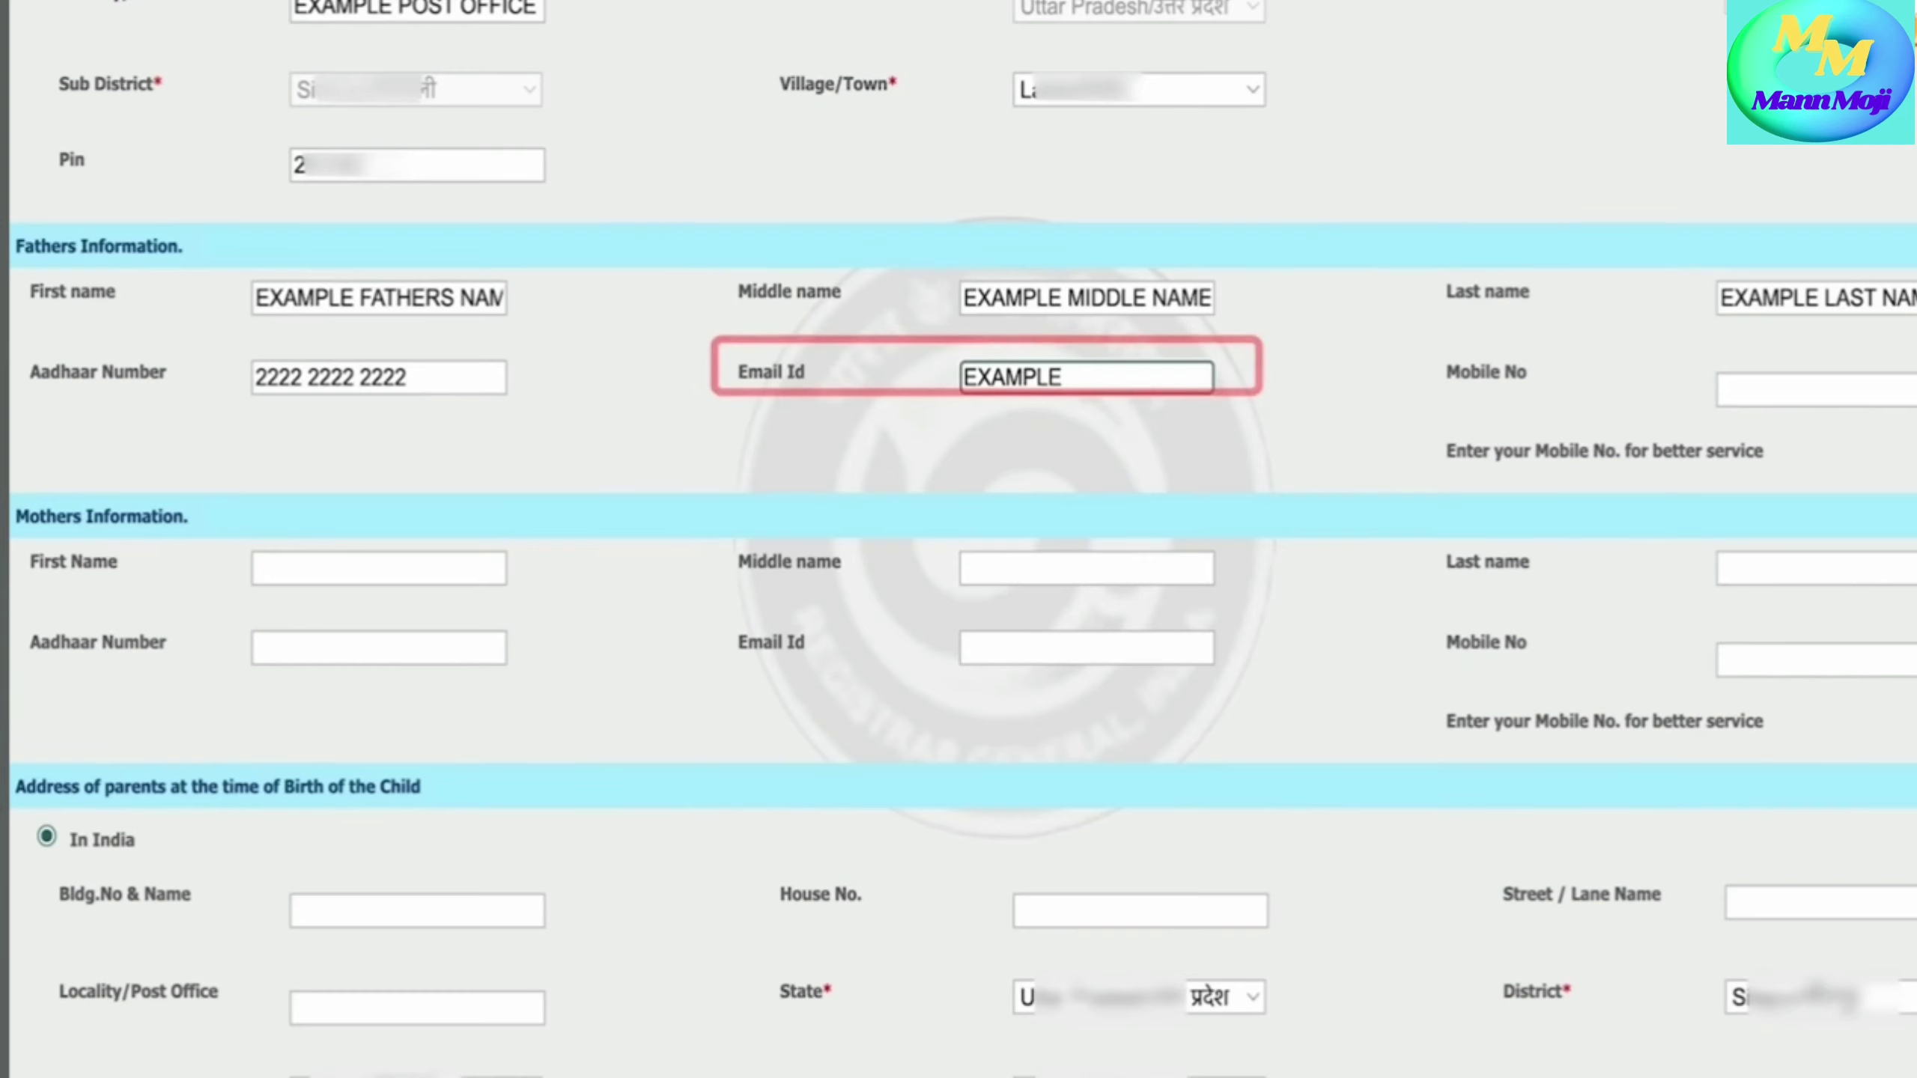
{"action": "type", "text": "@GMAIL.COM"}
{"action": "left_click", "coordinate": [1756, 393]}
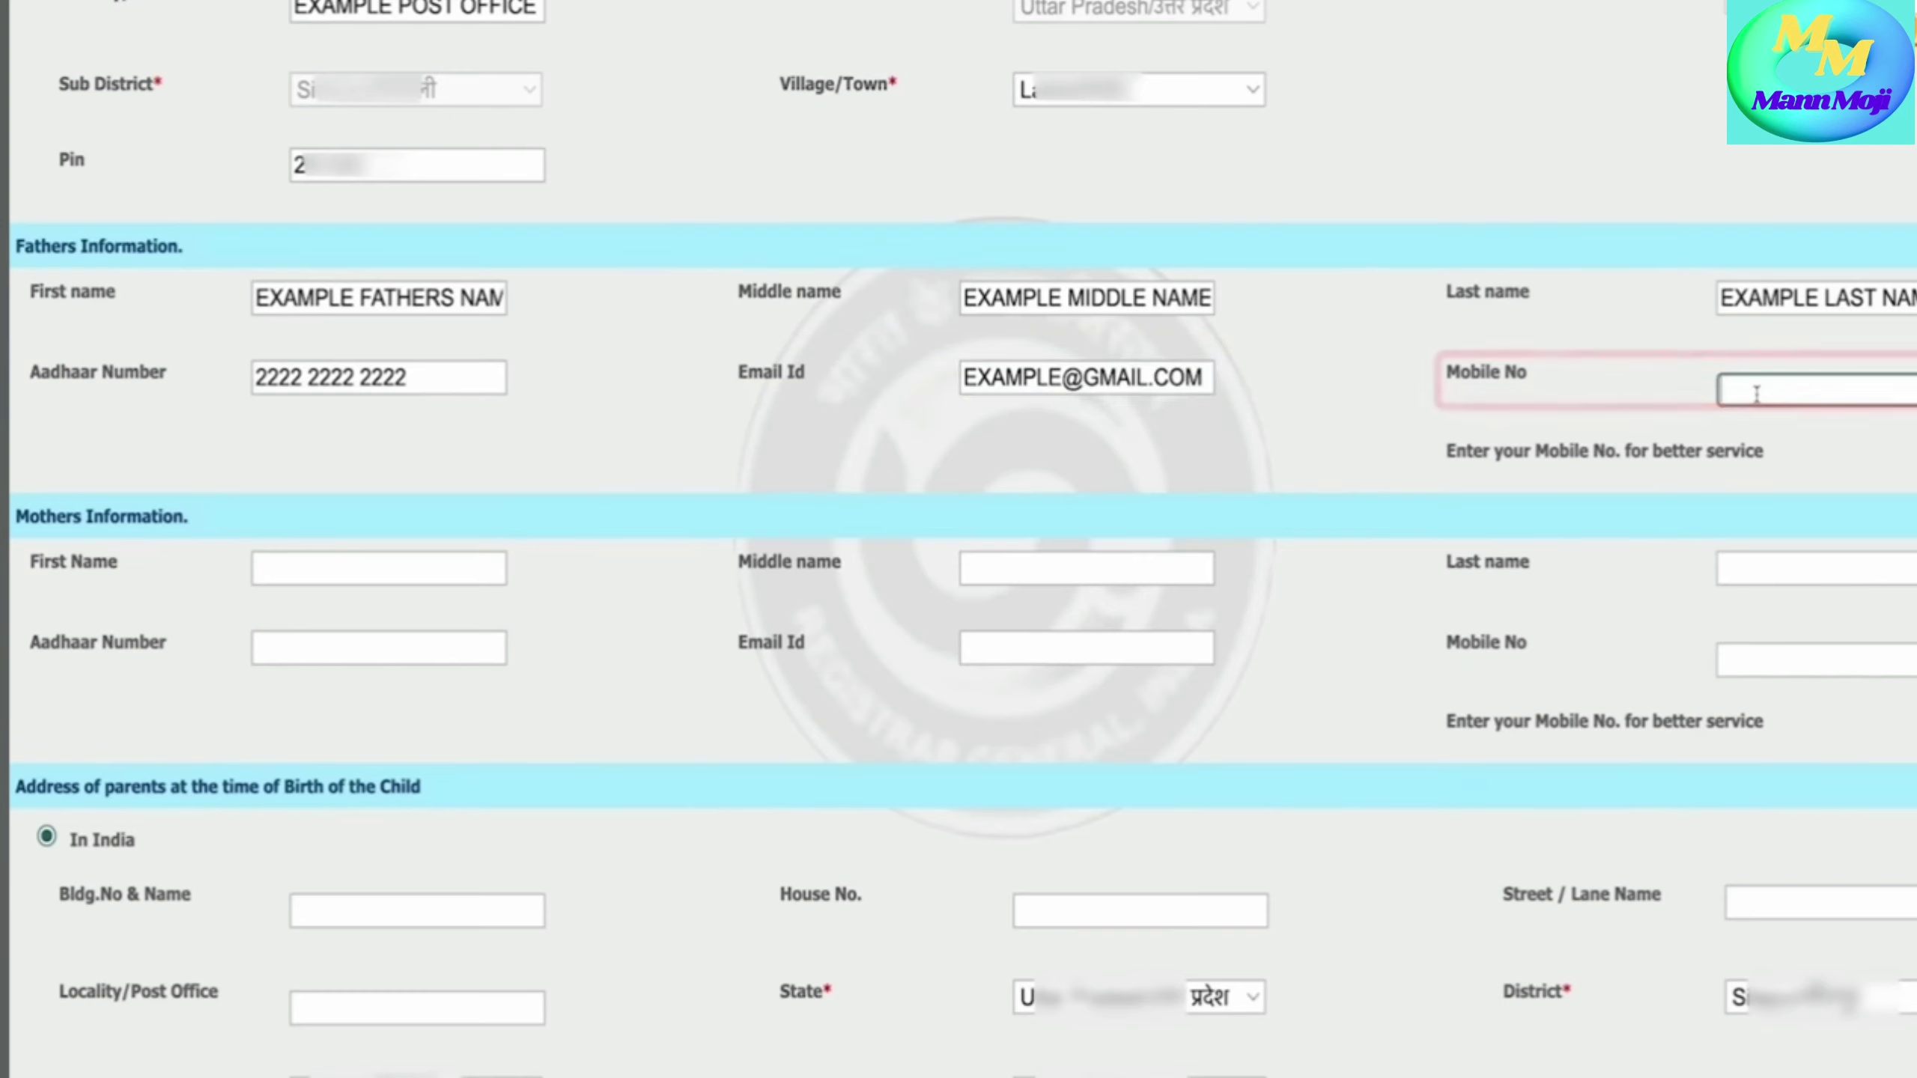
- Finish the father's mobile number and enter the mother's first, middle and last names
{"action": "type", "text": "222"}
{"action": "scroll", "coordinate": [39, 236], "scroll_direction": "down", "scroll_amount": 4}
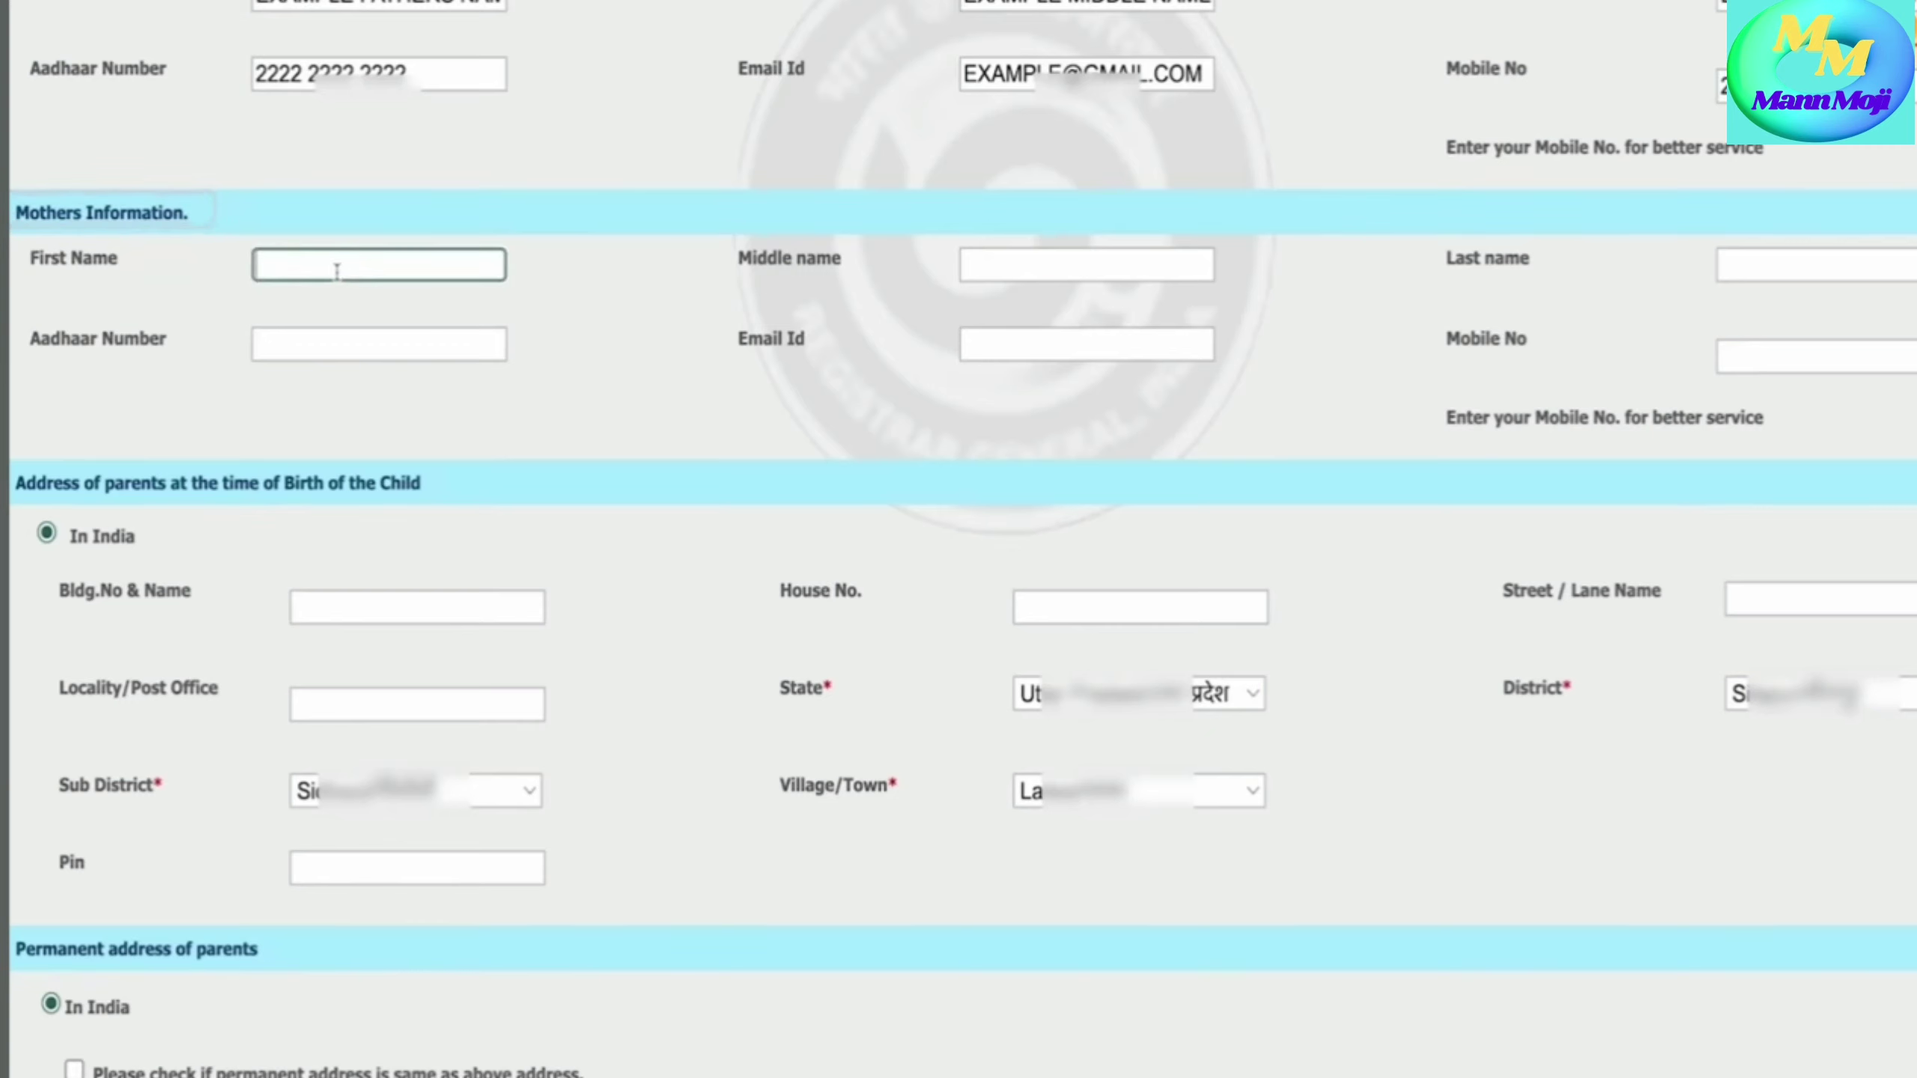
{"action": "type", "text": "EXAMPLE MOTHERS NAME"}
{"action": "key", "text": "Tab"}
{"action": "type", "text": "EXAMPLE MIDDLE NAME"}
{"action": "key", "text": "Tab"}
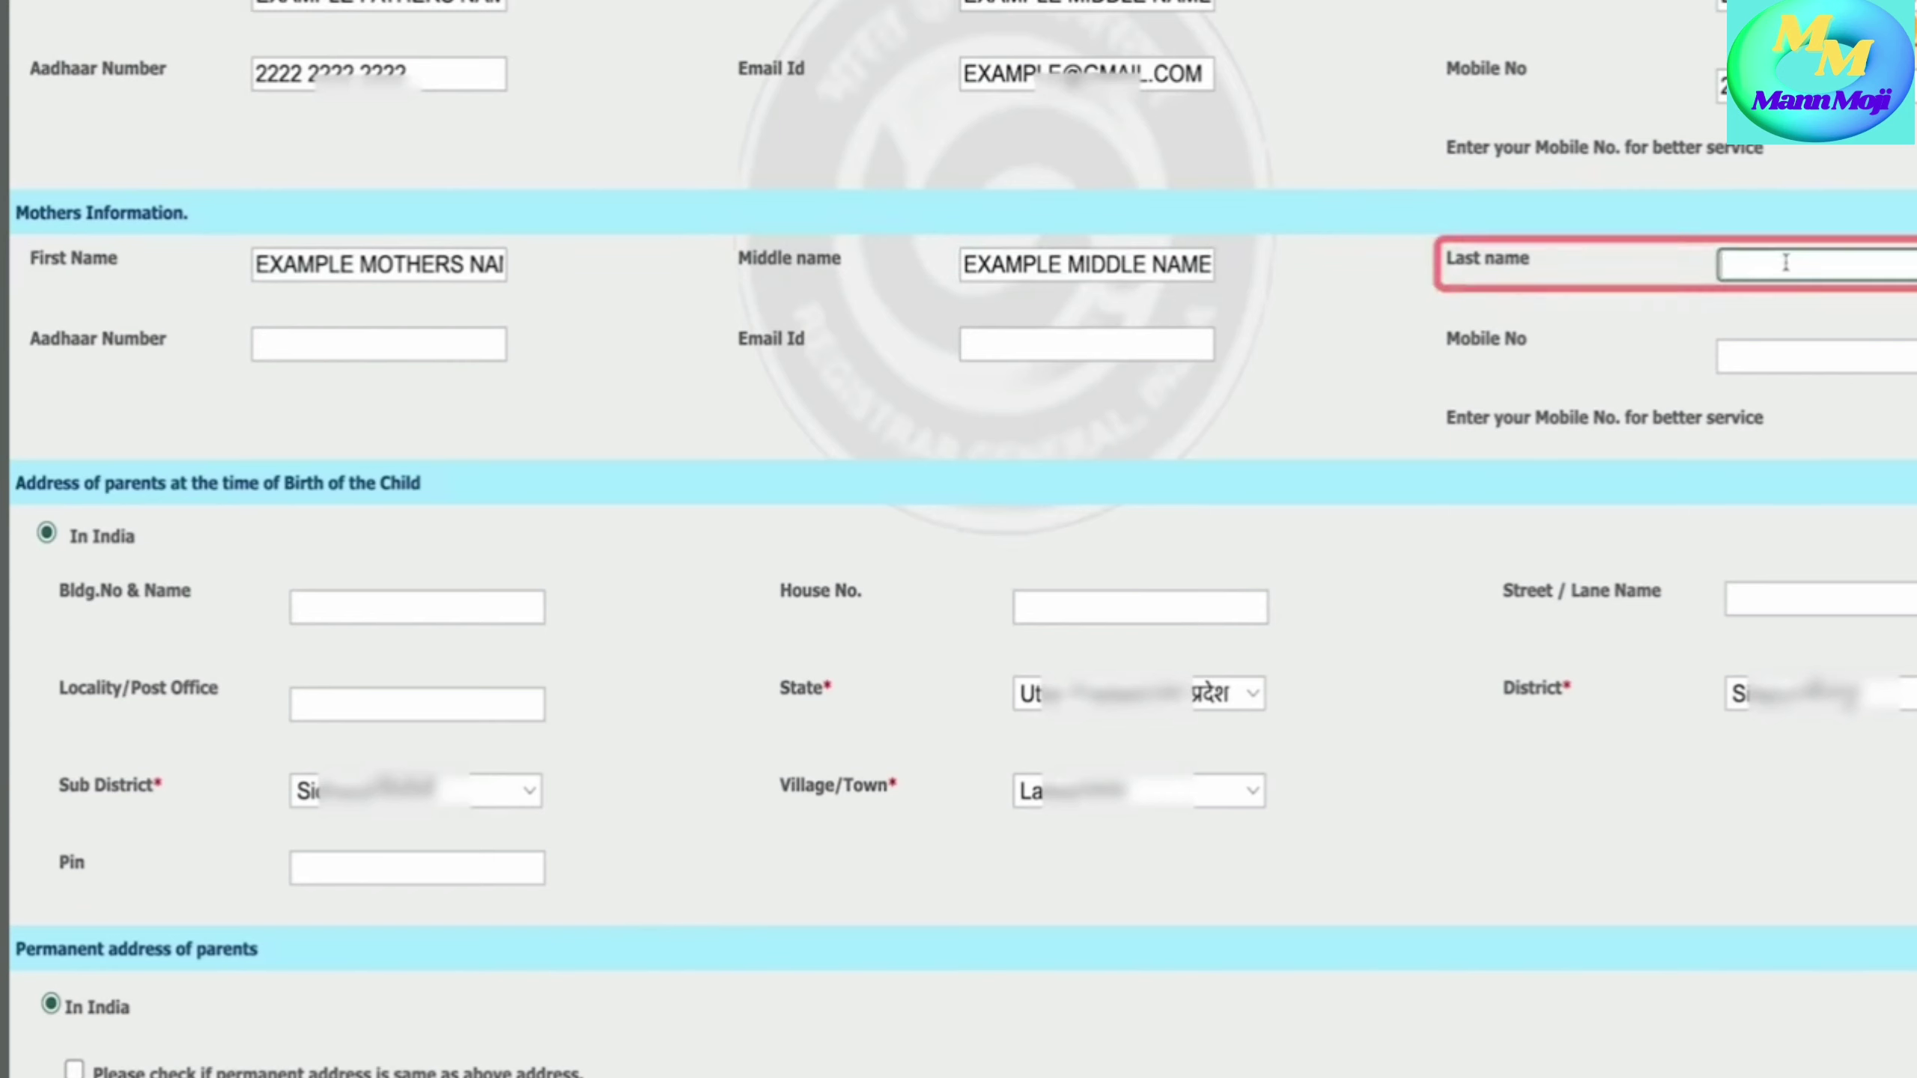
{"action": "type", "text": "EXAMPLE LAST NAME"}
- Fill in the mother's Aadhaar number, e-mail address and mobile number
{"action": "key", "text": "Tab"}
{"action": "type", "text": "1111 1111 1111"}
{"action": "key", "text": "Tab"}
{"action": "type", "text": "EXAMPLE@GMAIL.COM"}
{"action": "key", "text": "Tab"}
{"action": "type", "text": "3333333333"}
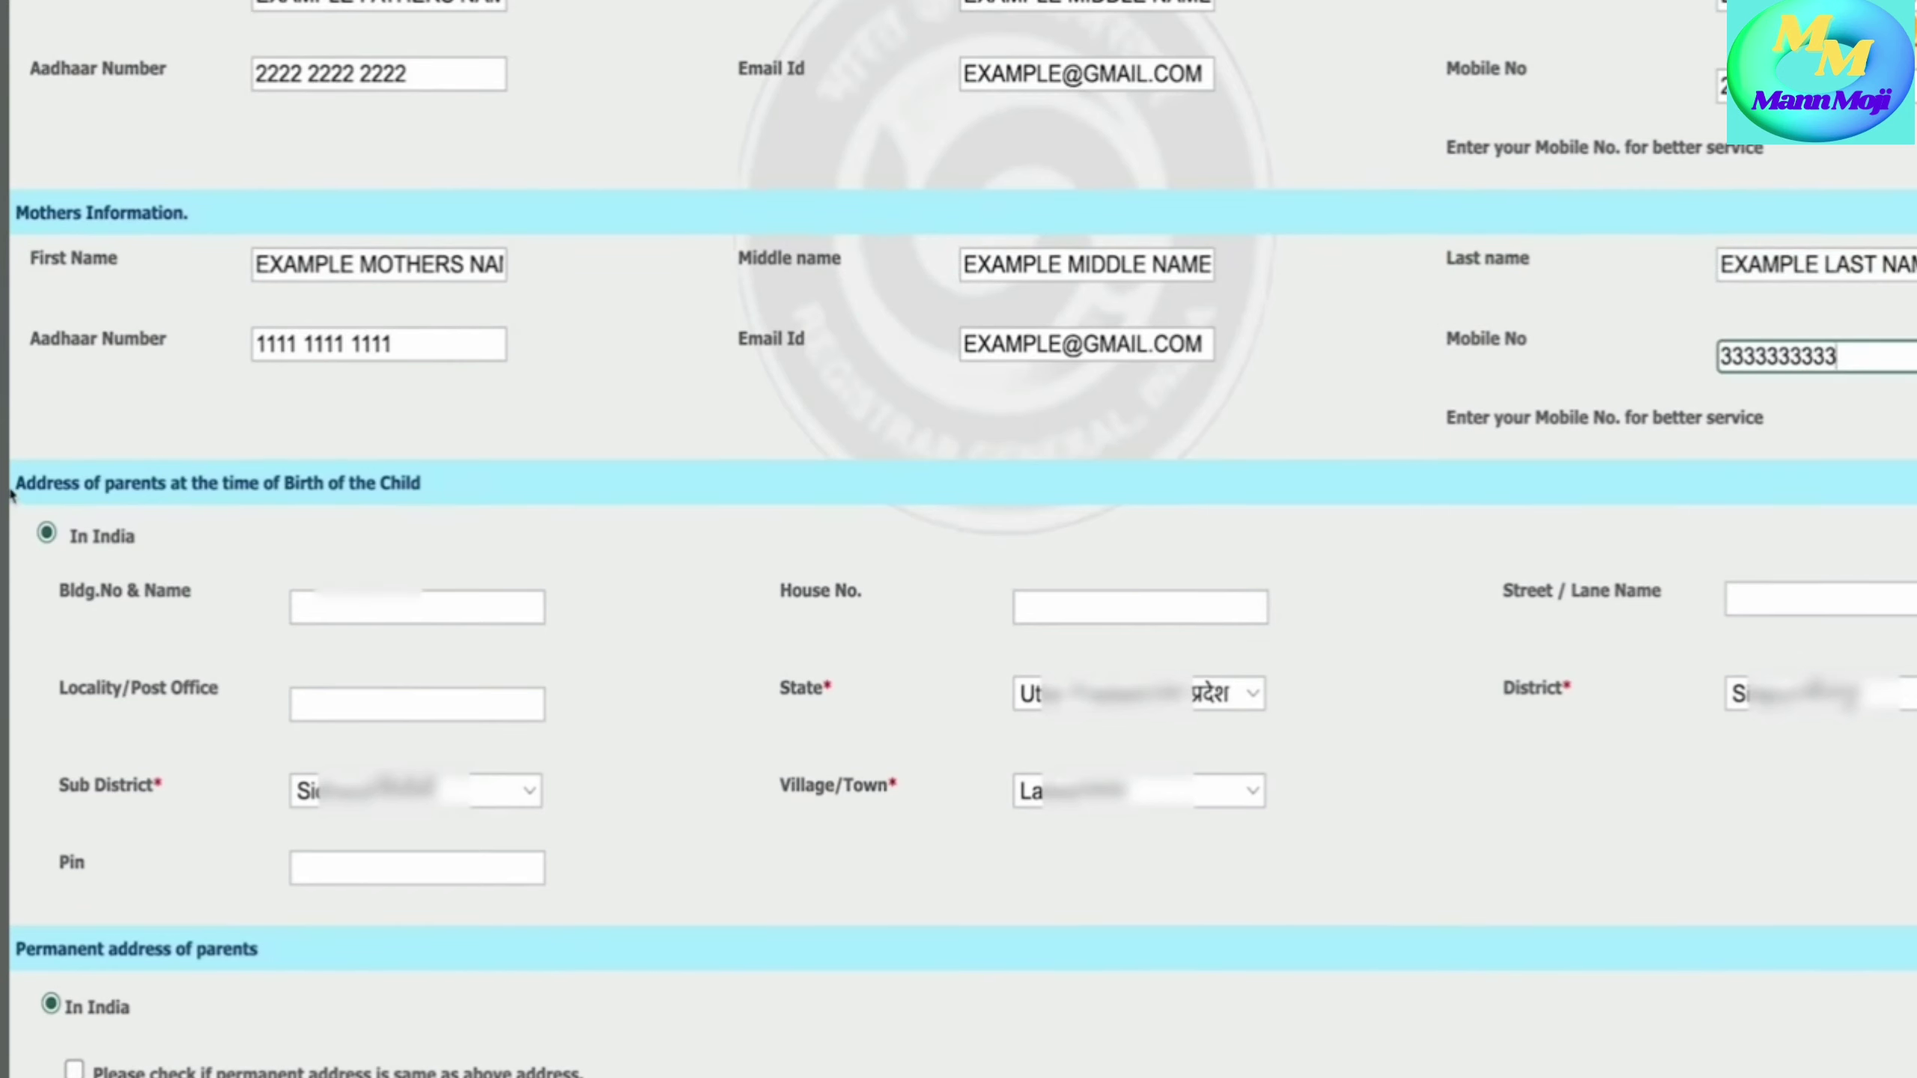